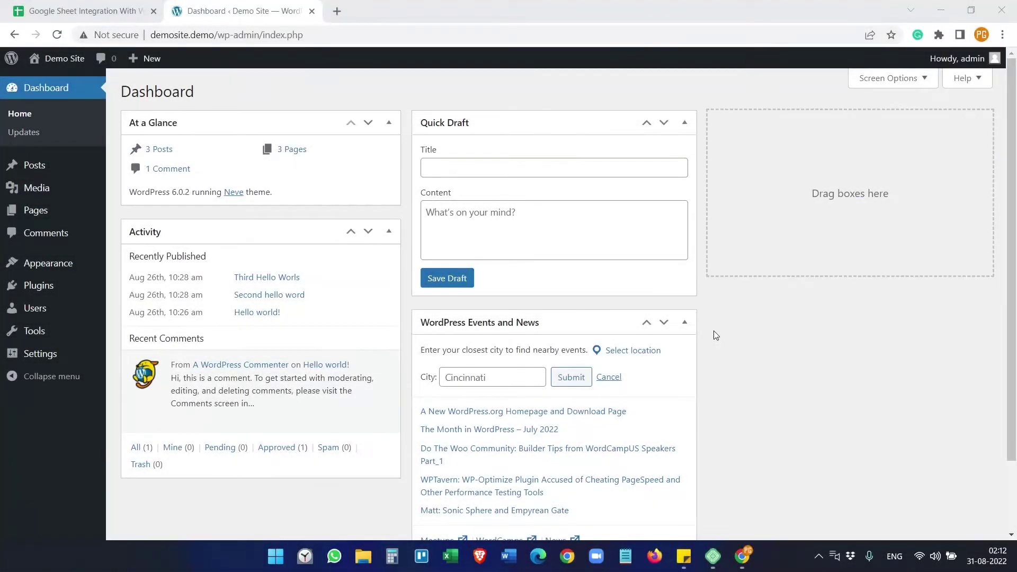
# Step: Compare the student spreadsheet with the WordPress dashboard and collapse the Activity panel
pyautogui.click(85, 10)
pyautogui.click(233, 11)
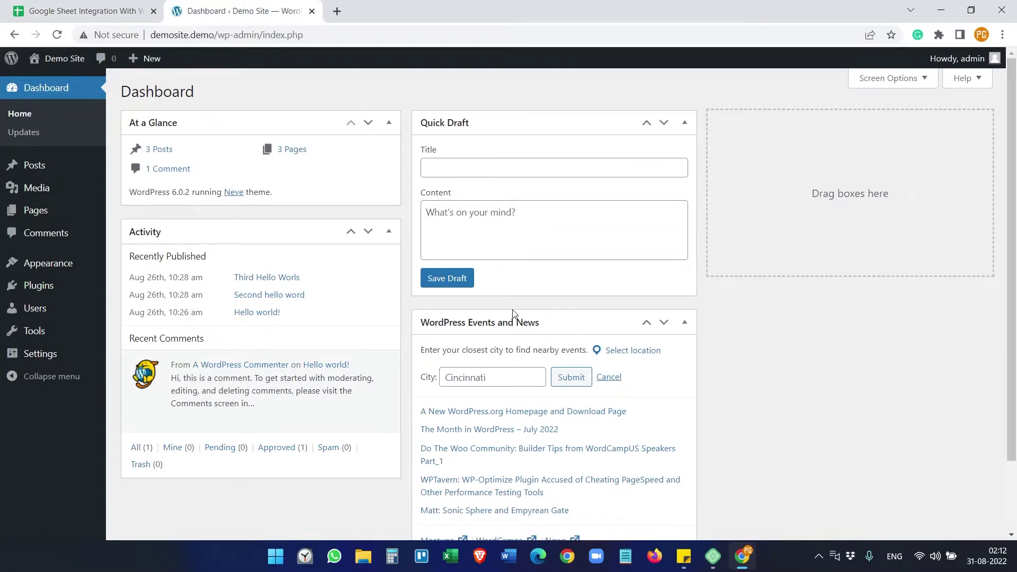
pyautogui.click(61, 6)
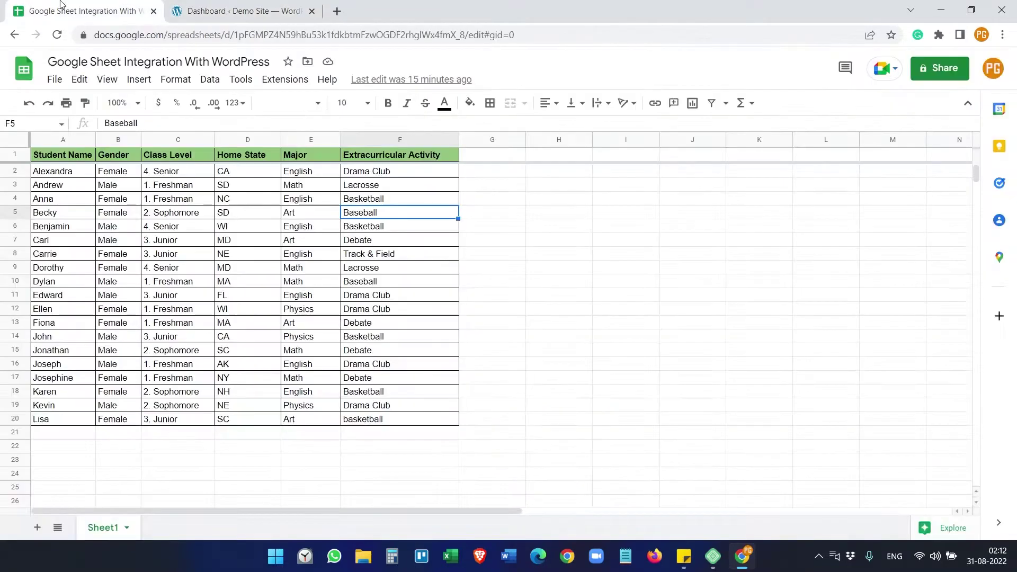
pyautogui.click(232, 5)
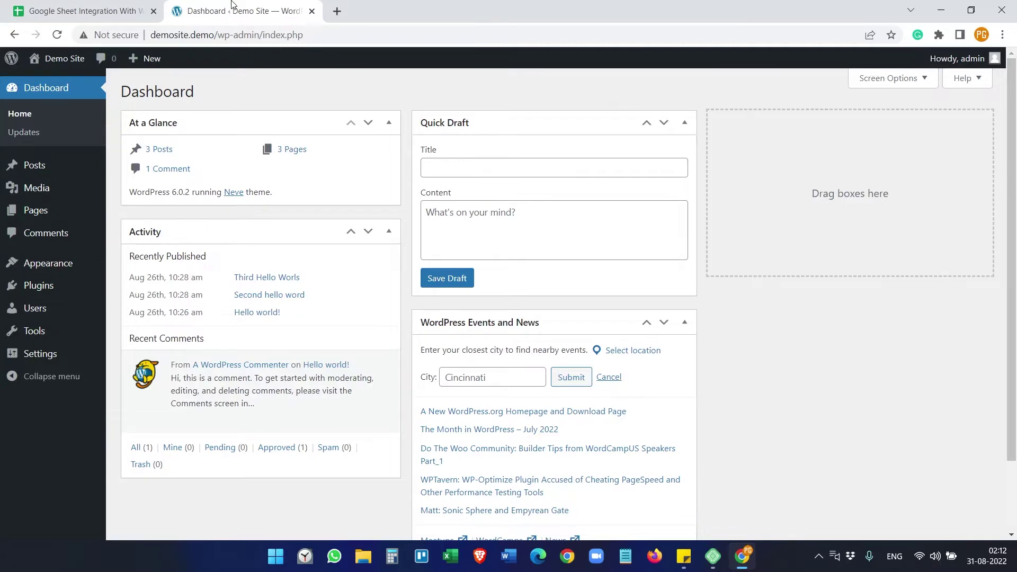
pyautogui.click(80, 10)
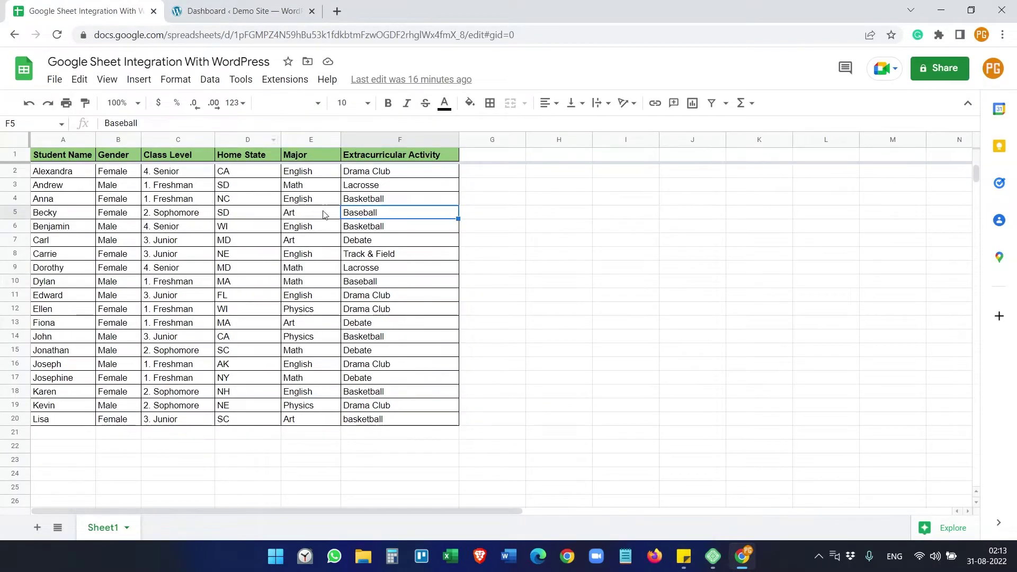
pyautogui.click(236, 5)
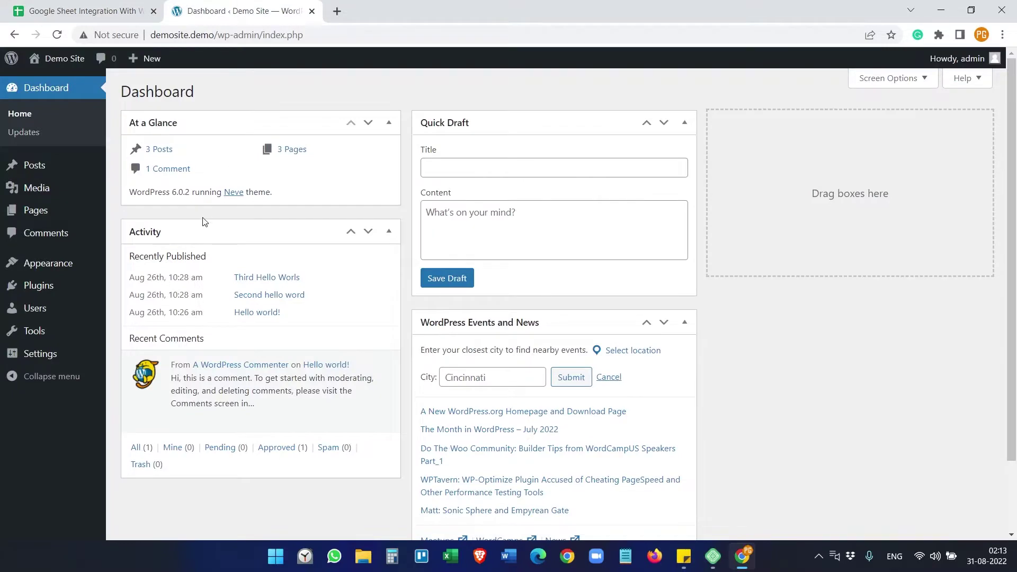
pyautogui.click(291, 222)
# Step: Create a new page titled 'Google Sheet Integration' and ready its body for content
pyautogui.moveTo(40, 211)
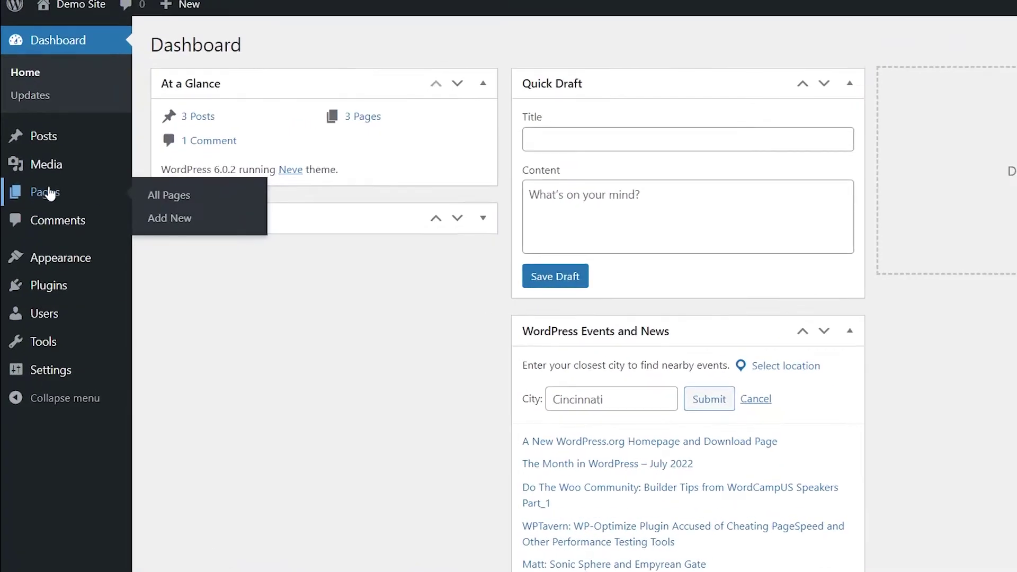
pyautogui.moveTo(57, 142)
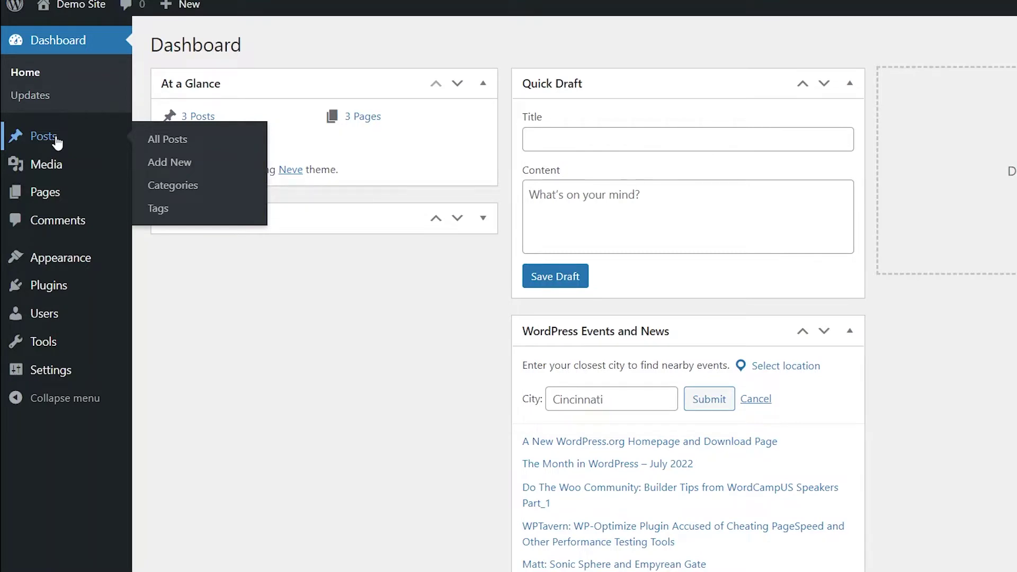
pyautogui.moveTo(64, 195)
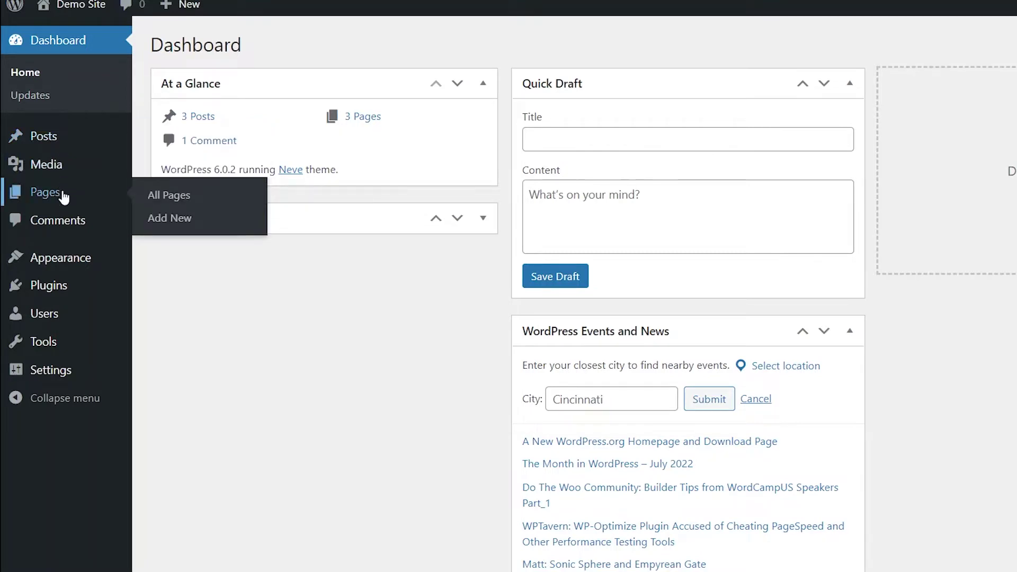
pyautogui.click(222, 228)
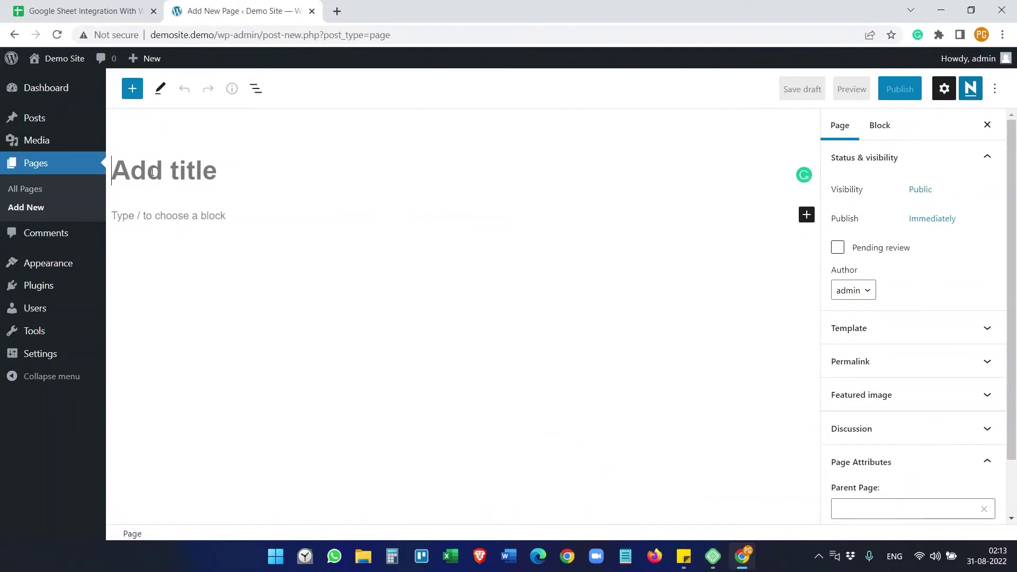
pyautogui.write('Googl')
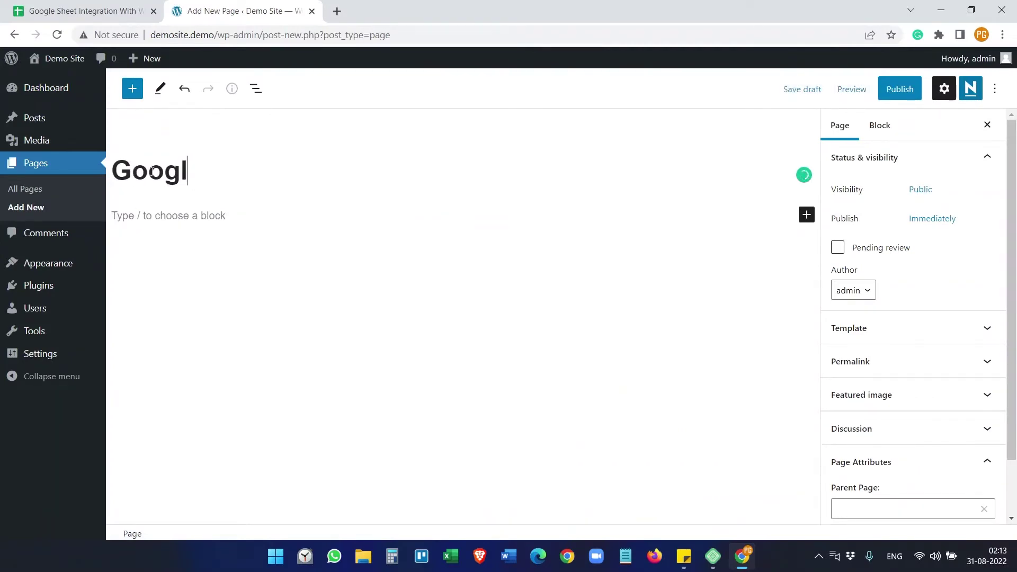
pyautogui.write('e Sheet ')
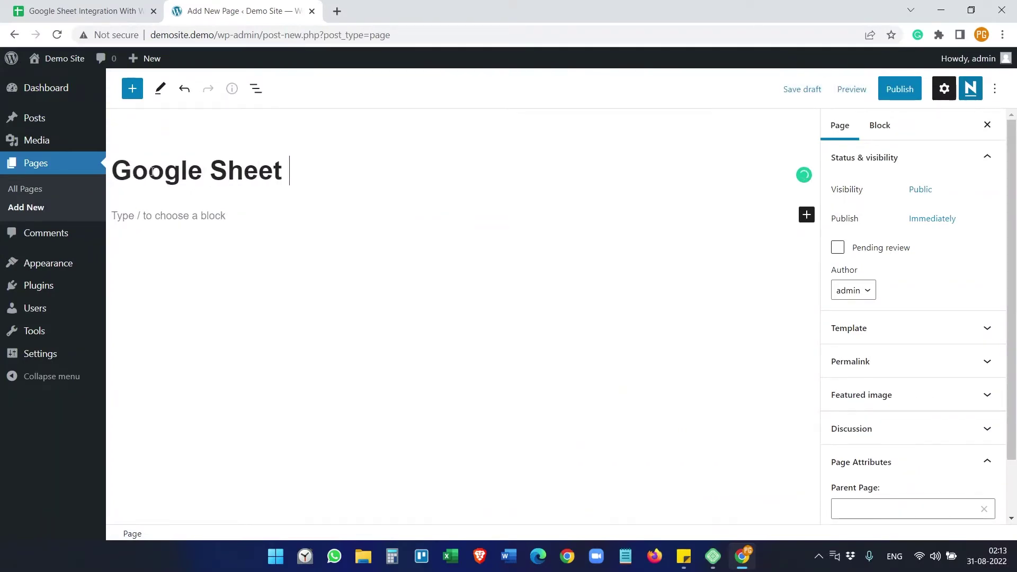
pyautogui.write('Integration')
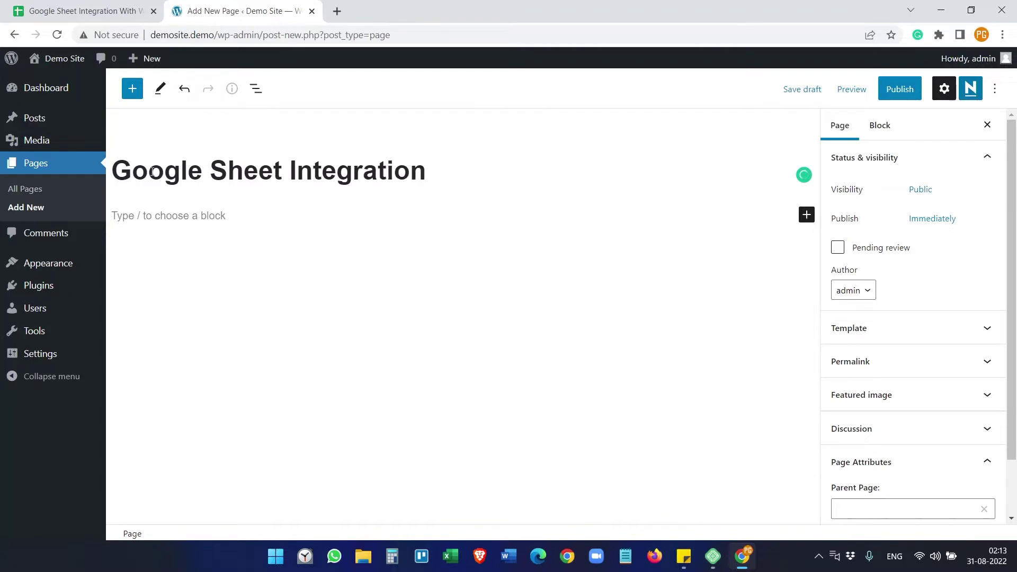
pyautogui.click(132, 219)
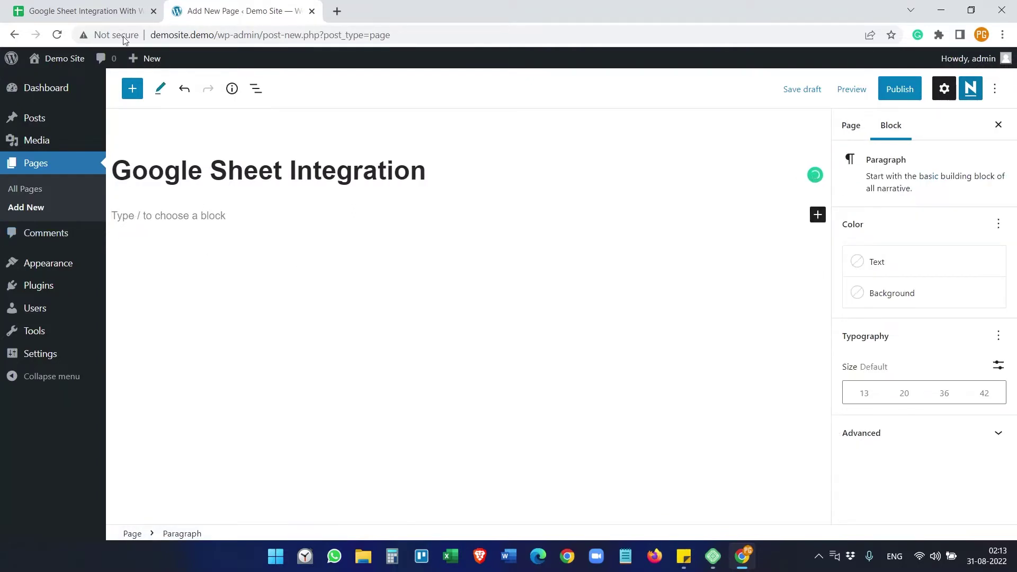
pyautogui.click(100, 9)
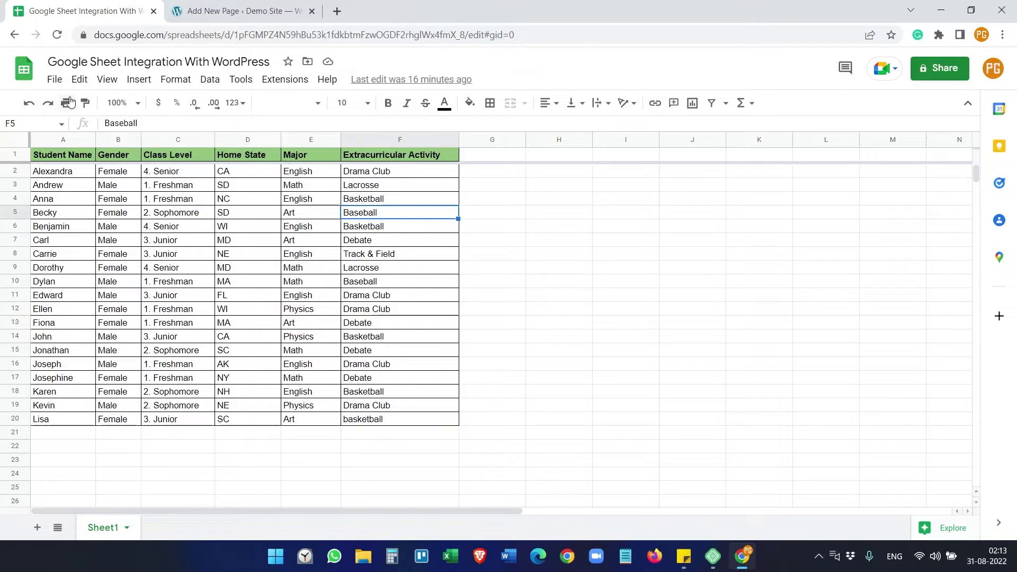
# Step: In Publish to the web's Embed settings, select only Sheet1 and request publishing
pyautogui.click(58, 84)
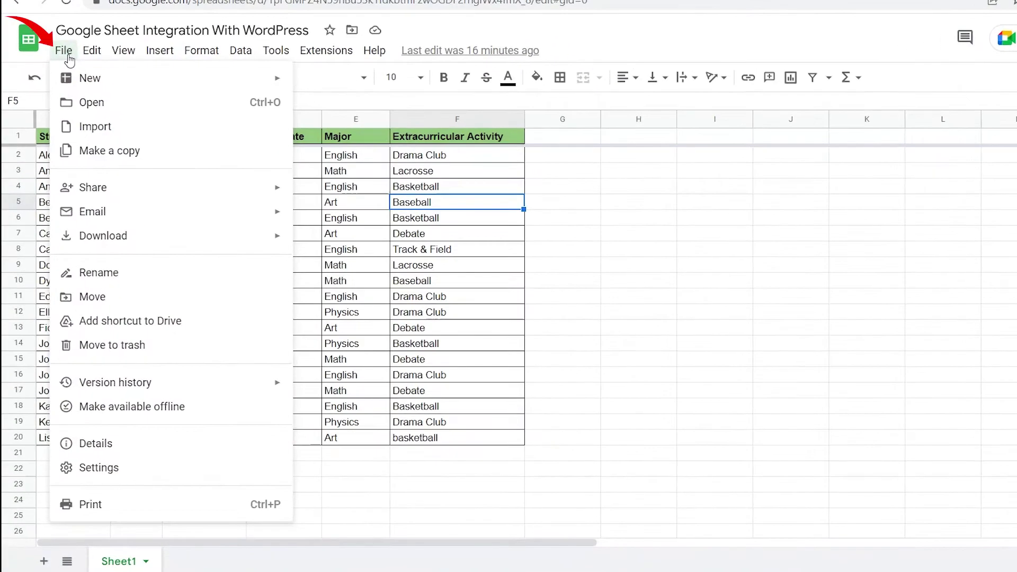
pyautogui.moveTo(124, 189)
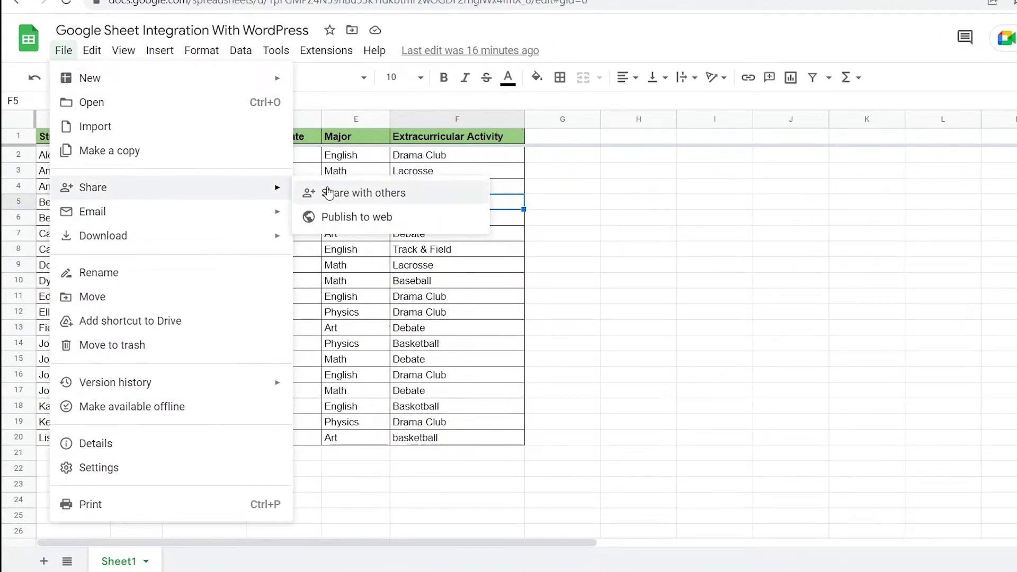
pyautogui.click(349, 219)
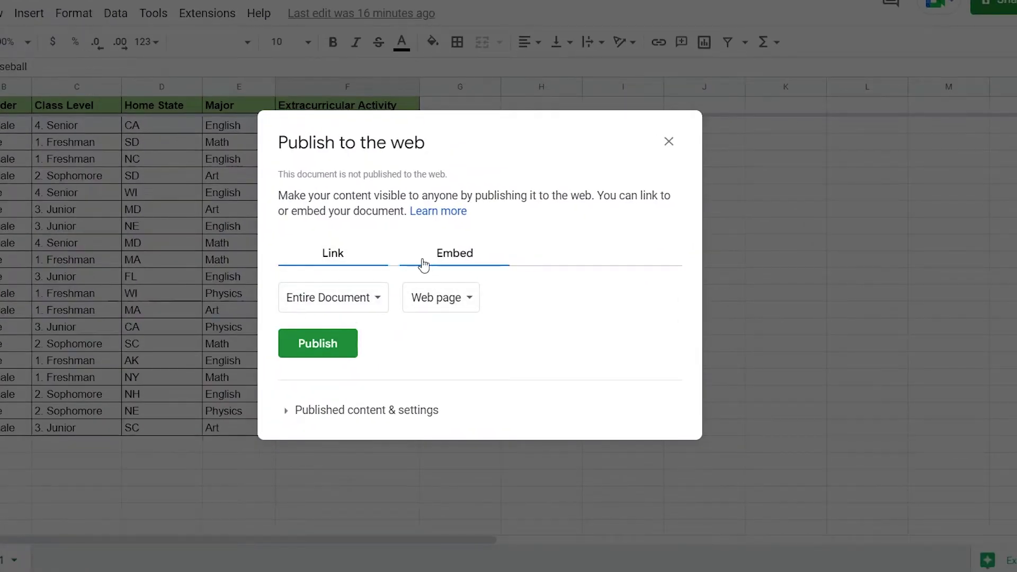
pyautogui.click(459, 260)
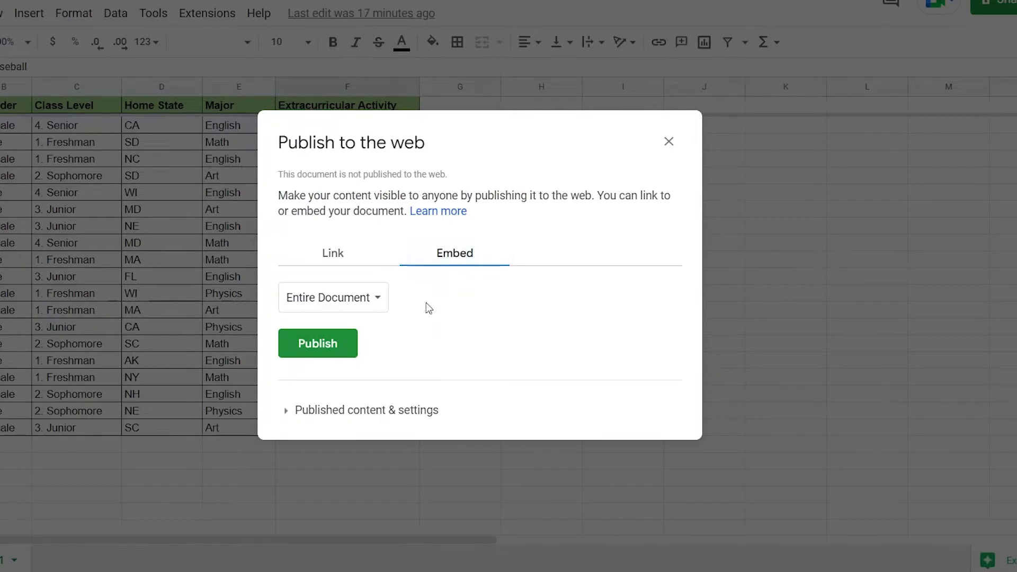
pyautogui.click(381, 303)
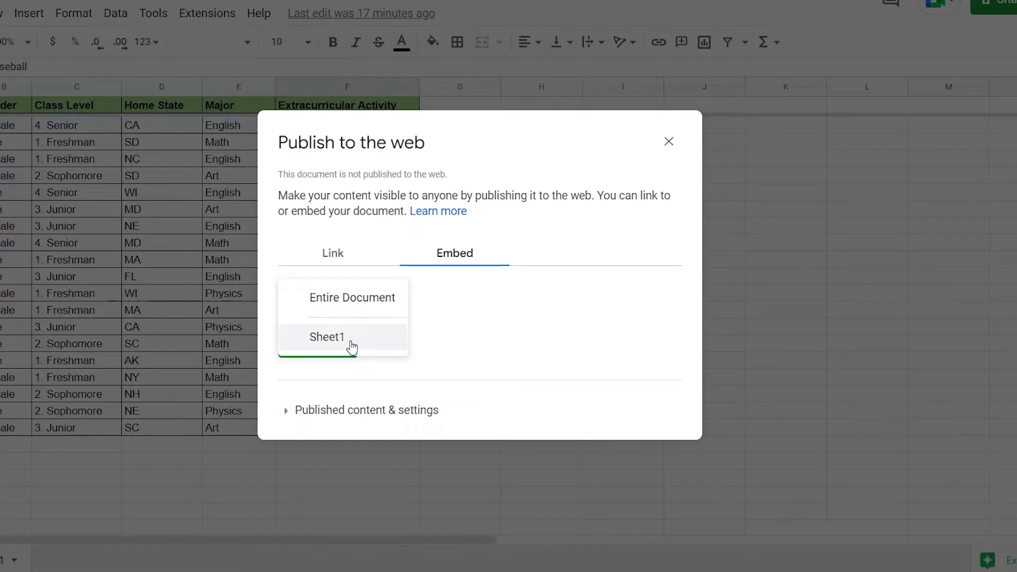
pyautogui.click(583, 335)
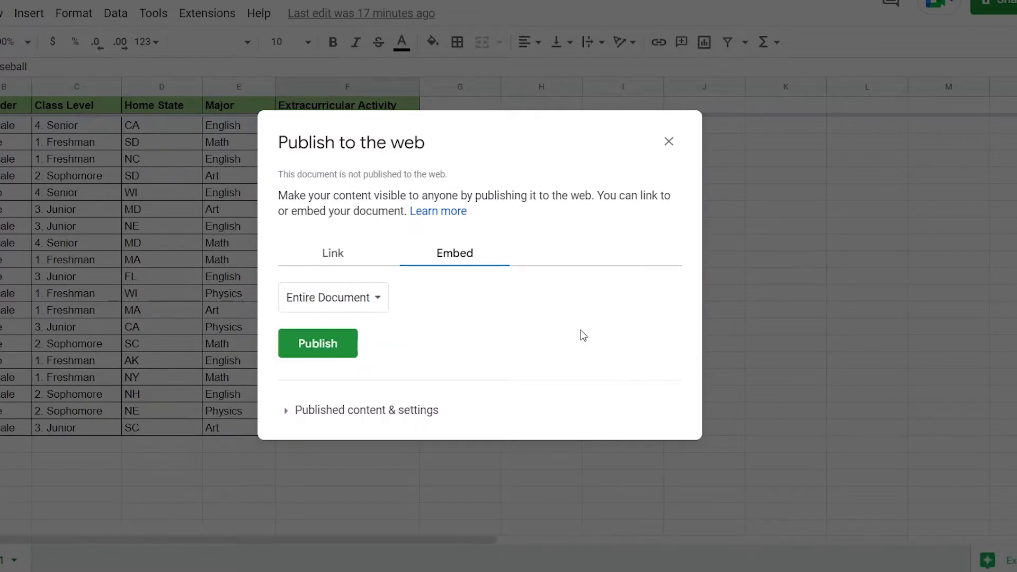
pyautogui.click(381, 307)
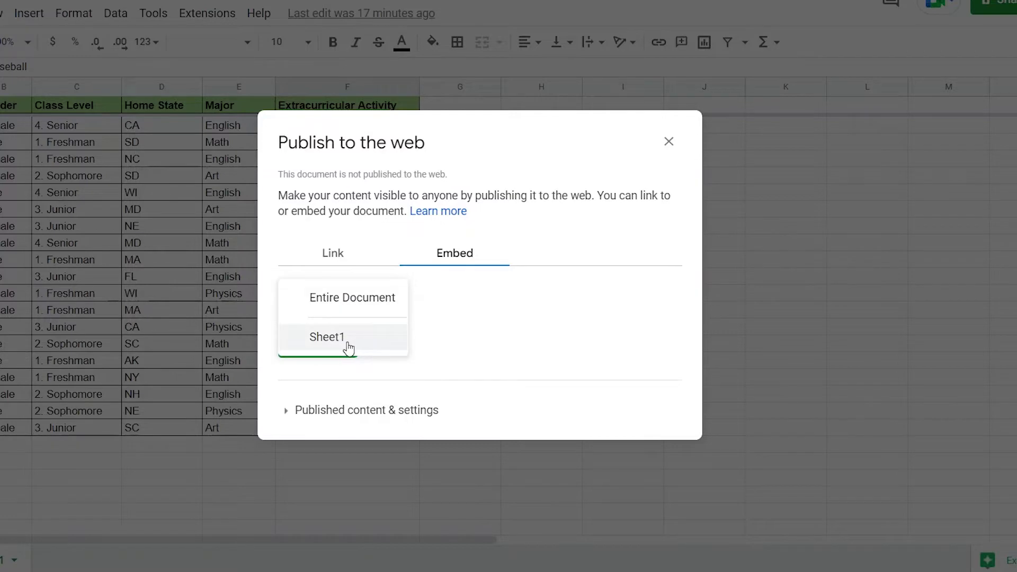
pyautogui.click(344, 342)
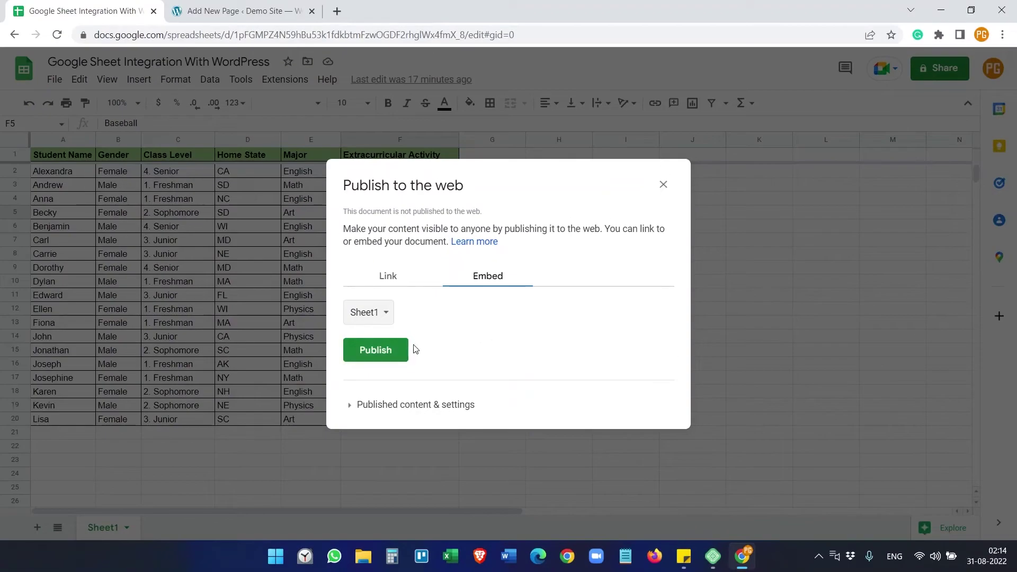
pyautogui.click(403, 350)
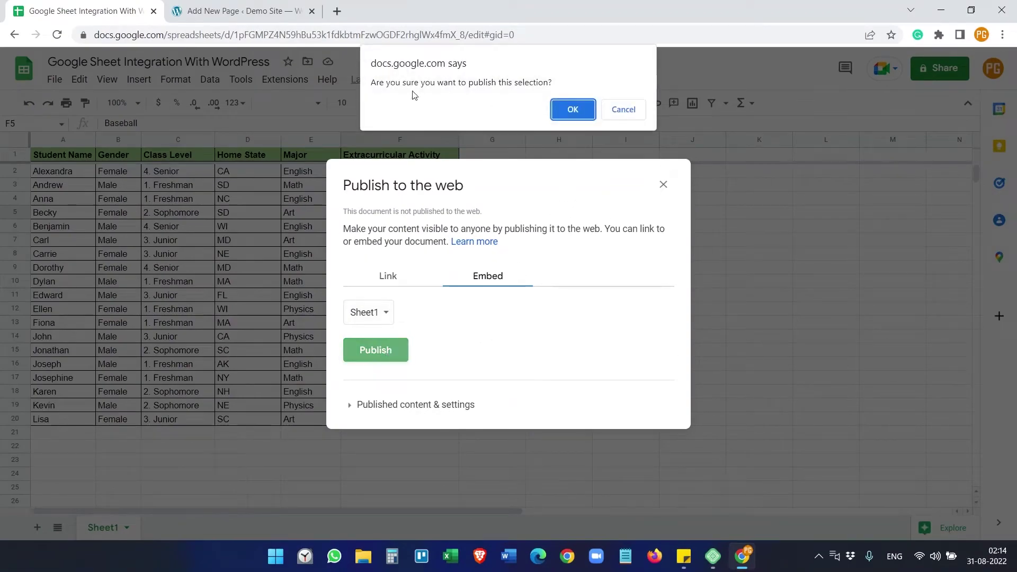
# Step: Confirm publishing Sheet1 and copy its generated iframe embed code for WordPress
pyautogui.click(586, 109)
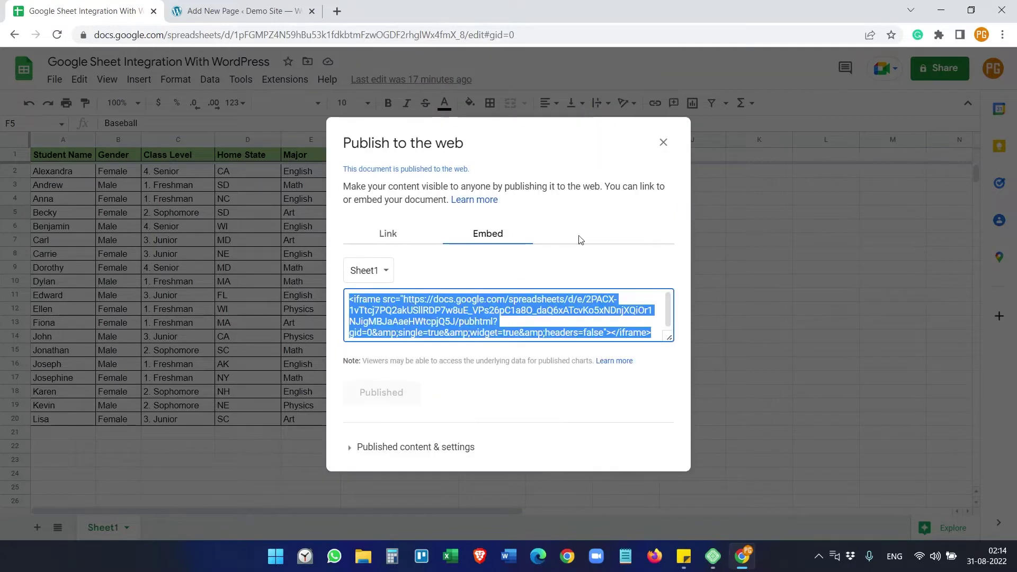
pyautogui.click(460, 312)
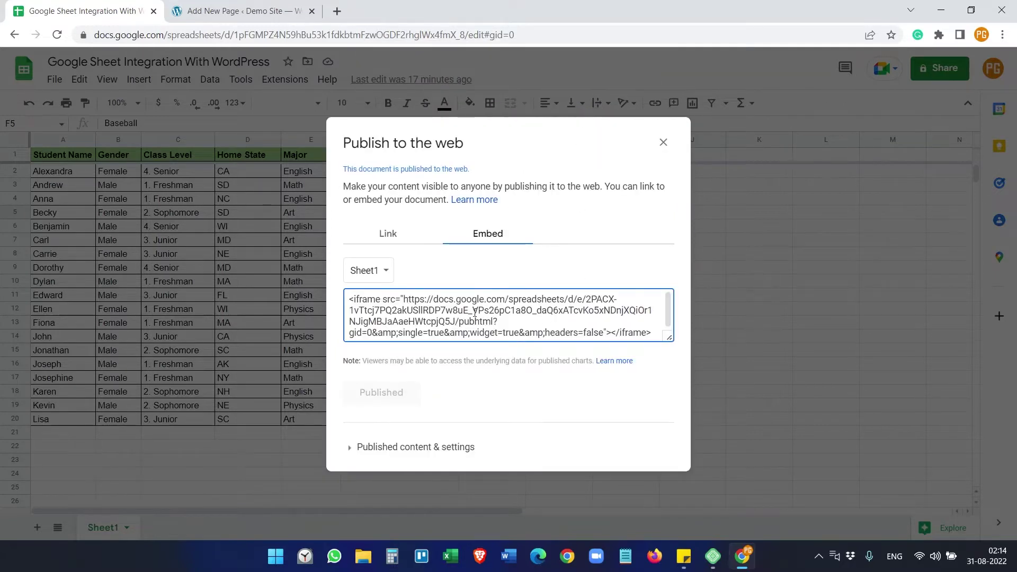
pyautogui.click(358, 450)
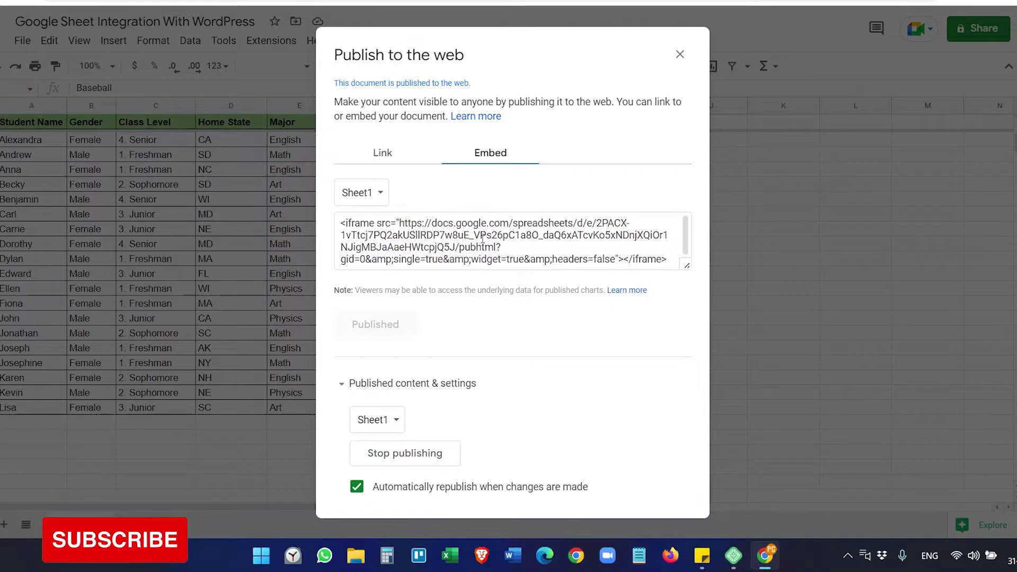
pyautogui.click(482, 238)
pyautogui.rightClick(483, 242)
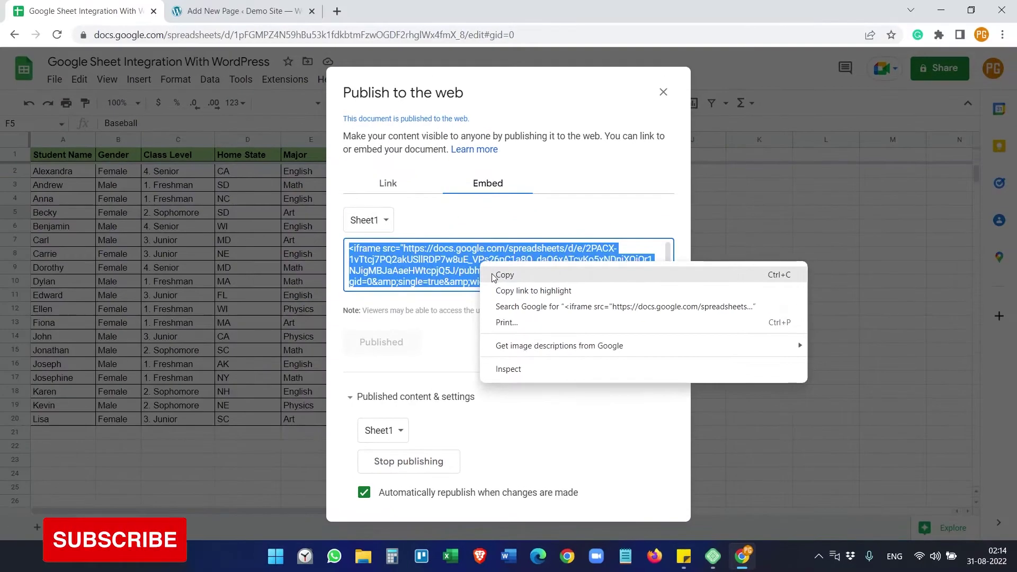
pyautogui.click(497, 250)
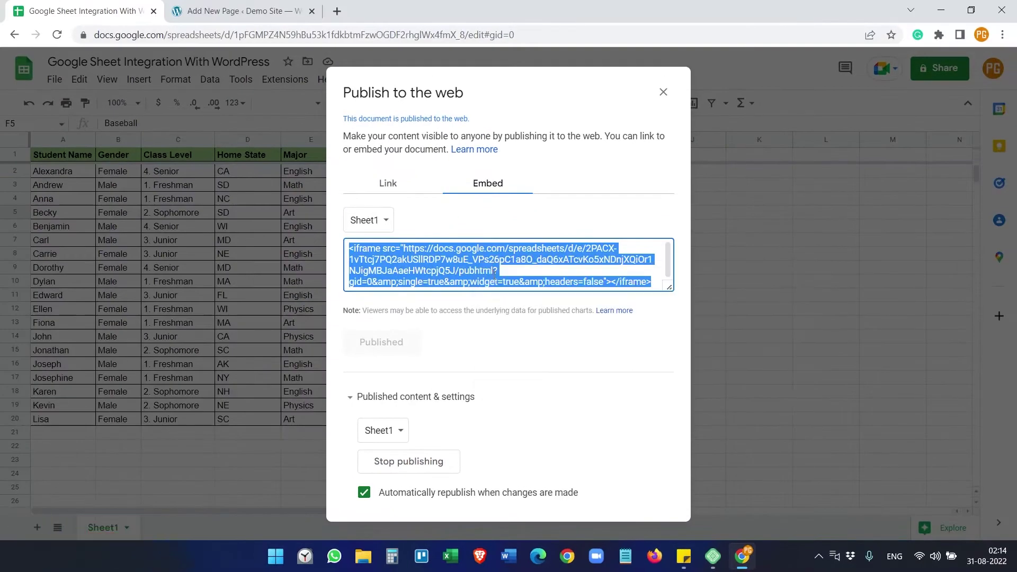
pyautogui.click(247, 5)
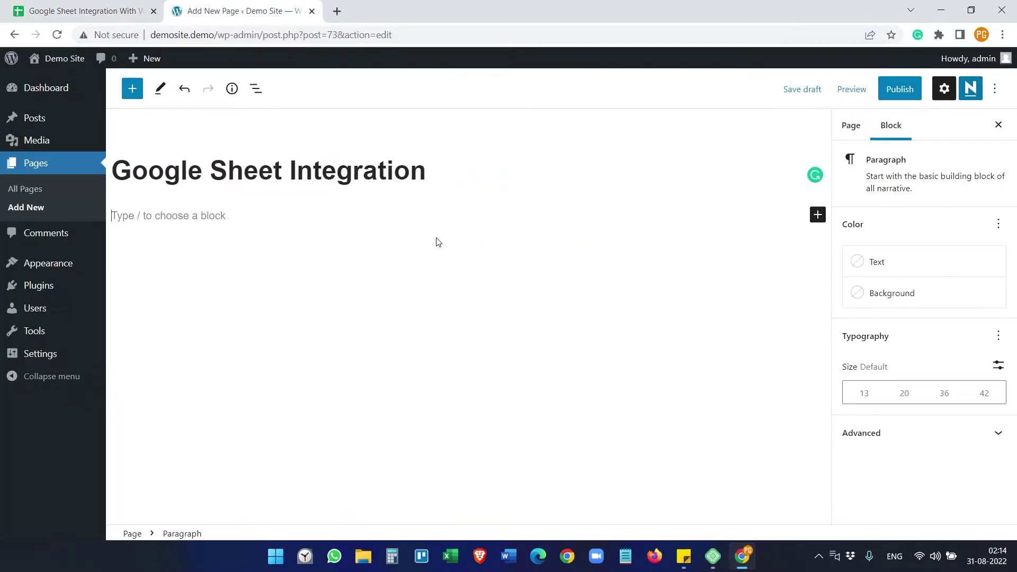
# Step: Add a Custom HTML block to the page by searching 'html'
pyautogui.click(817, 215)
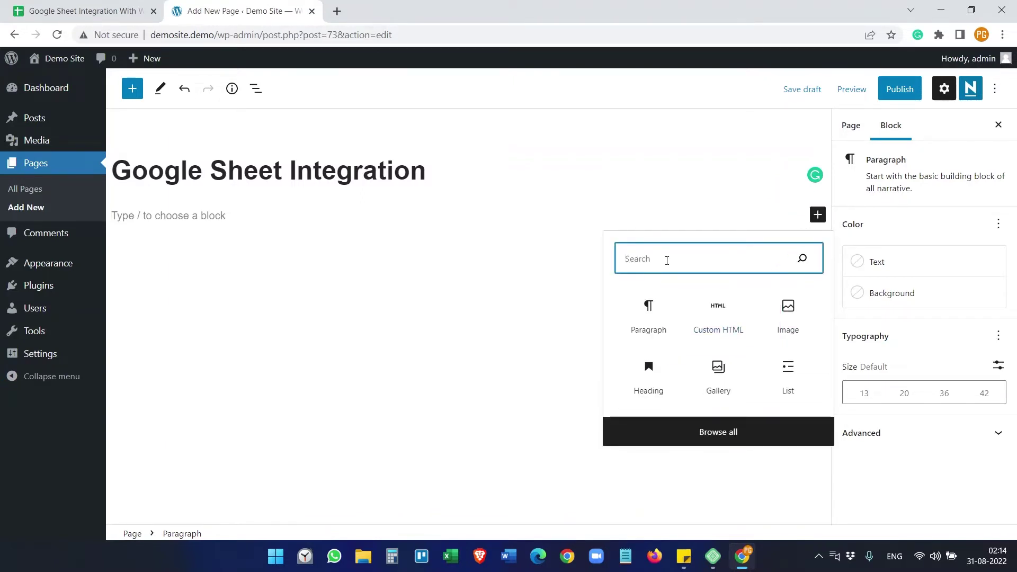
pyautogui.write('html')
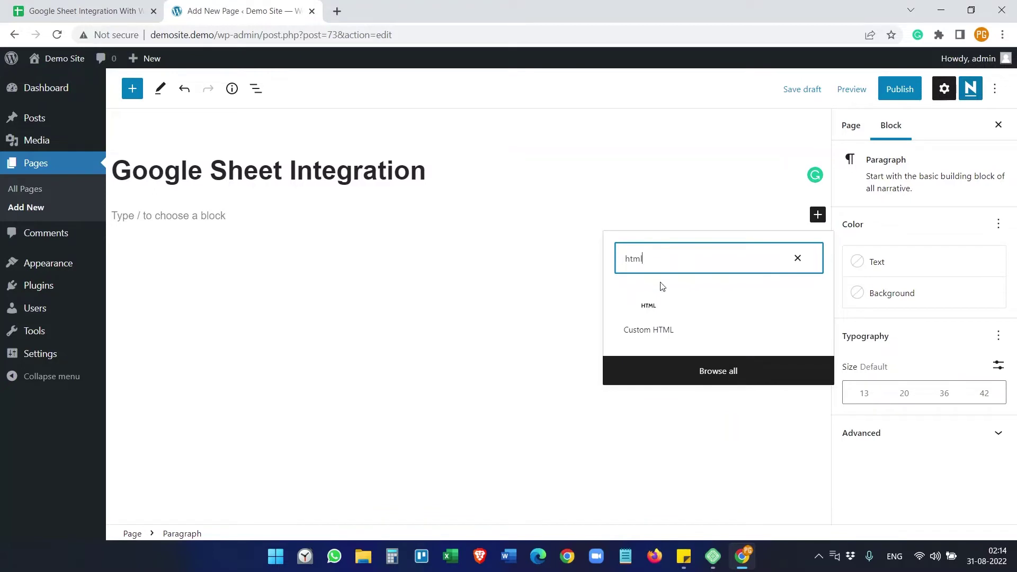
pyautogui.click(649, 320)
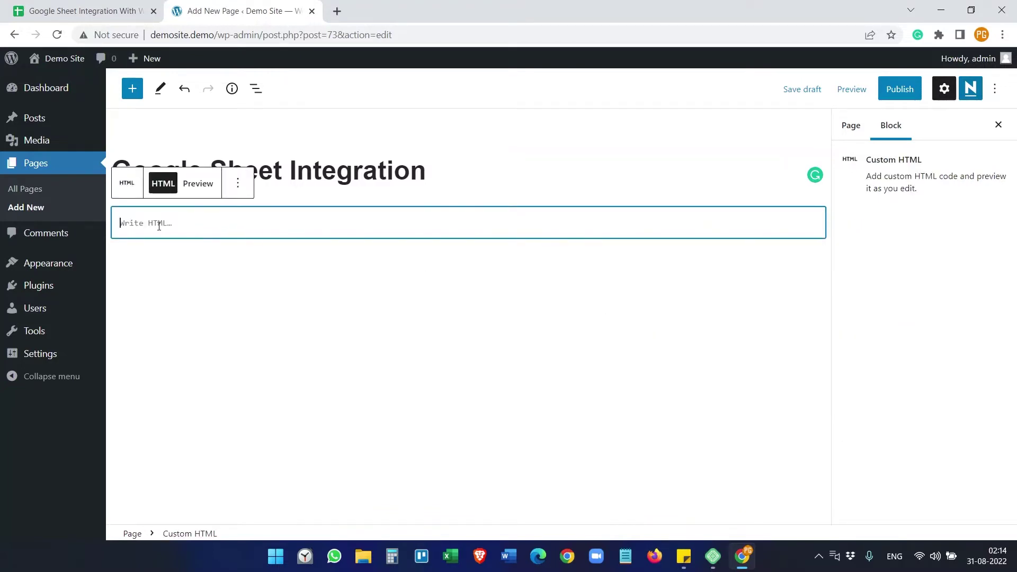
# Step: Paste the Google Sheet iframe code into the block and preview it rendered
pyautogui.rightClick(159, 226)
pyautogui.click(194, 334)
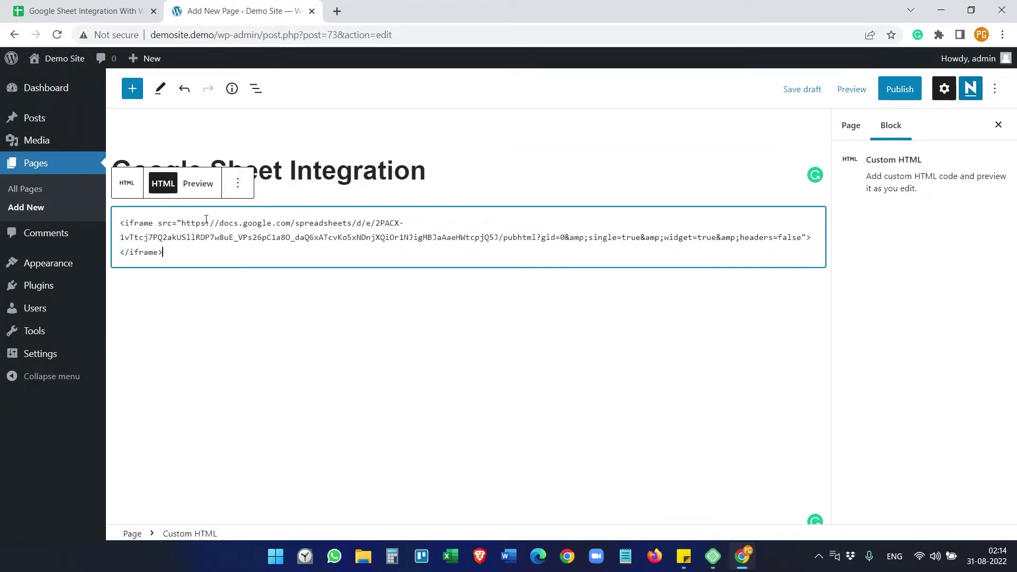
pyautogui.click(202, 184)
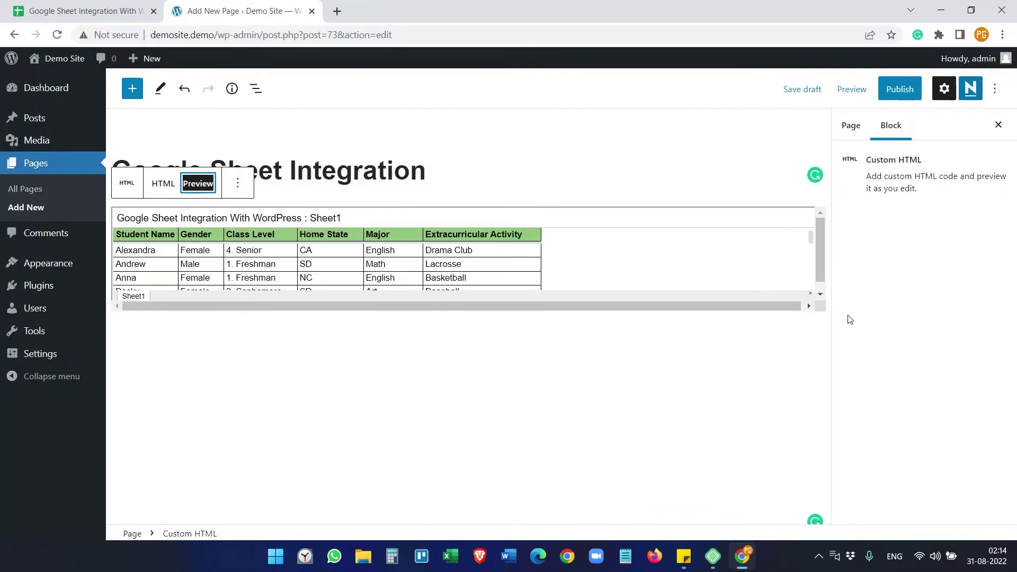
pyautogui.scroll(-5, 221, 266)
pyautogui.scroll(5, 222, 266)
pyautogui.scroll(-5, 221, 266)
pyautogui.scroll(5, 222, 266)
# Step: Preview the draft page in a new tab, then bring back the block's iframe code
pyautogui.click(852, 89)
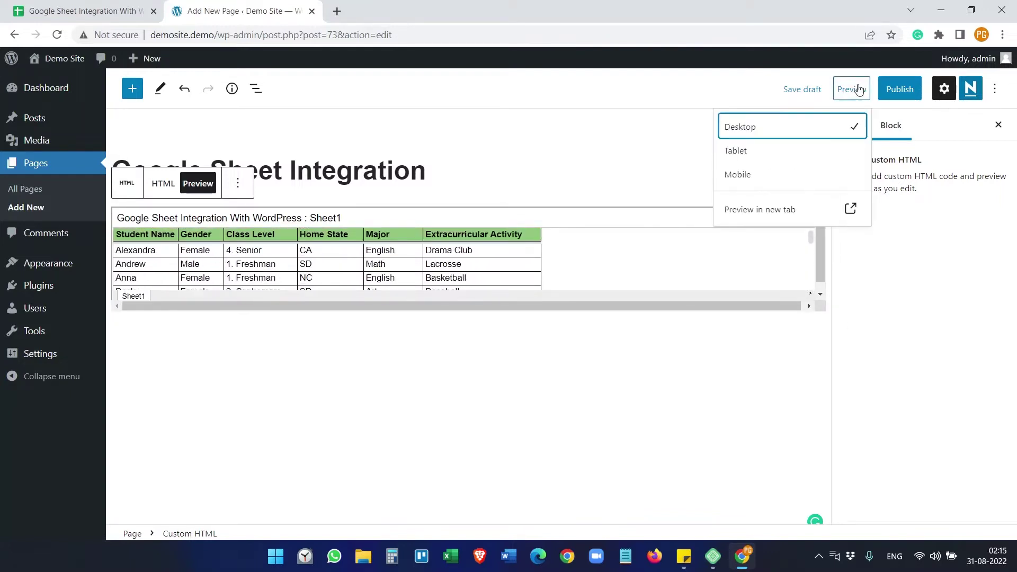
pyautogui.click(806, 212)
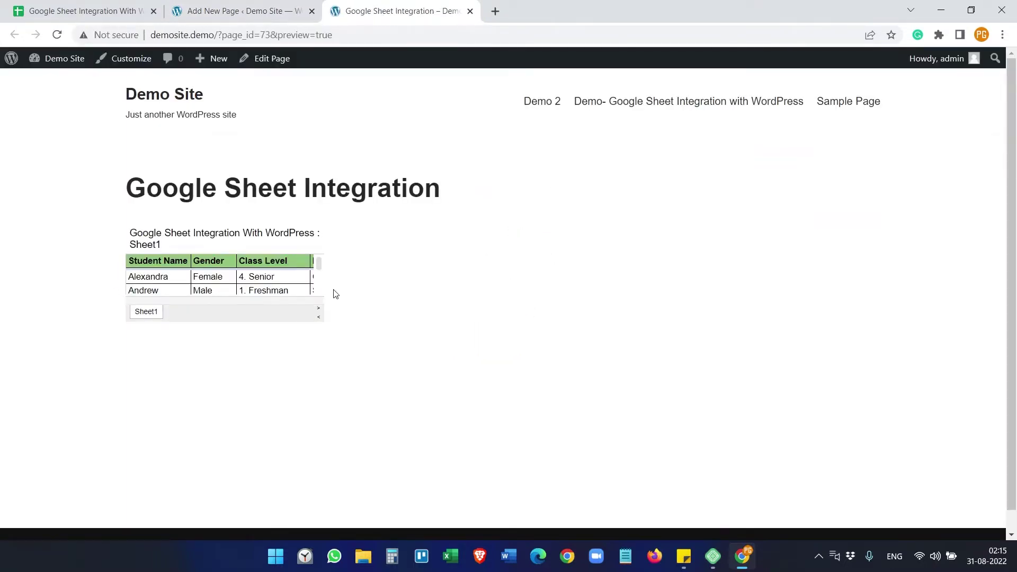
pyautogui.moveTo(320, 269)
pyautogui.mouseDown()
pyautogui.moveTo(317, 284)
pyautogui.moveTo(320, 259)
pyautogui.mouseUp()
pyautogui.click(259, 8)
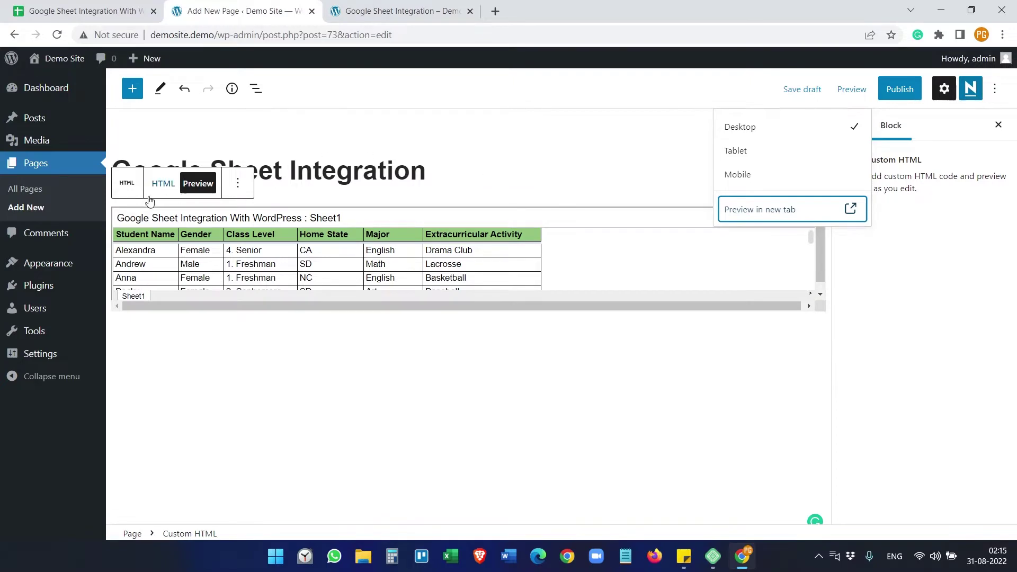
pyautogui.click(403, 10)
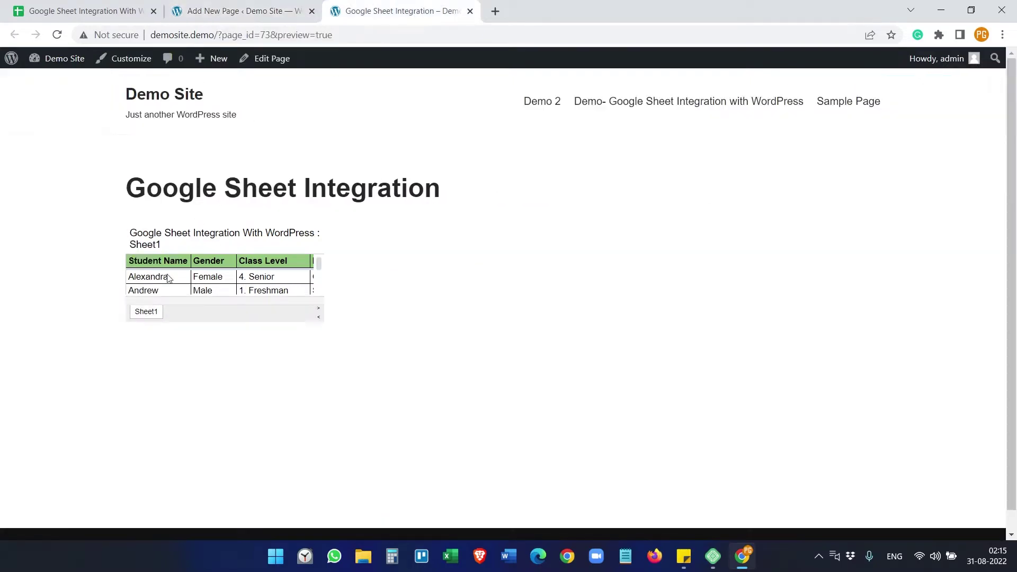
pyautogui.click(260, 8)
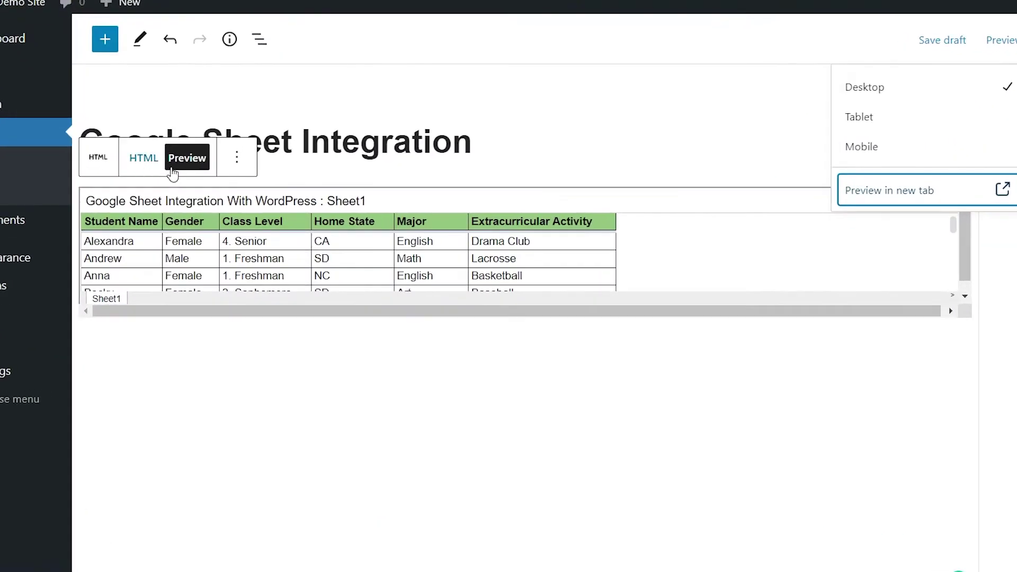
pyautogui.click(143, 164)
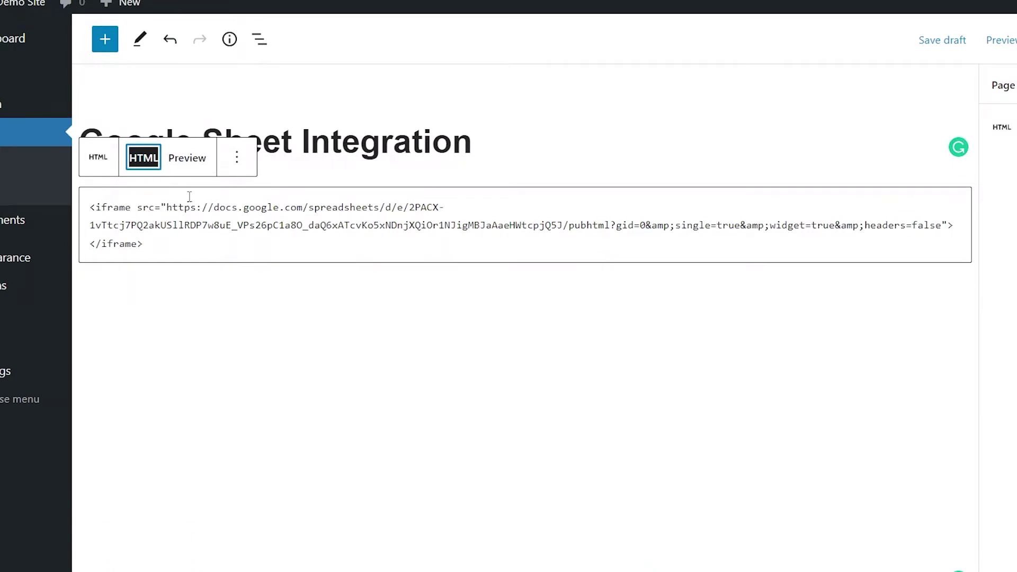
# Step: Add width="800" heigh="800" attributes to the iframe tag
pyautogui.click(135, 207)
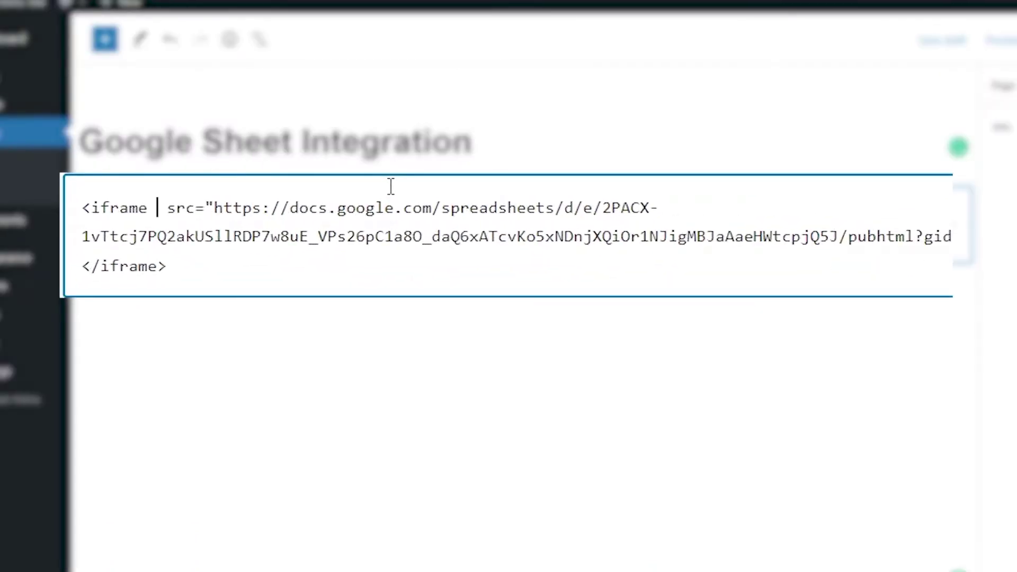
pyautogui.write('widht')
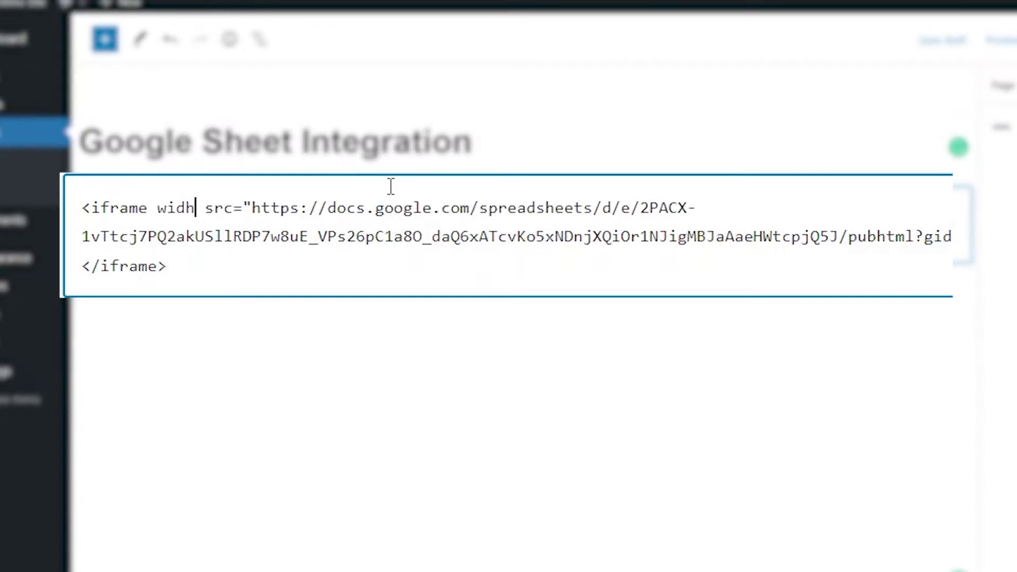
pyautogui.press('BackSpace')
pyautogui.press('BackSpace')
pyautogui.write('th=')
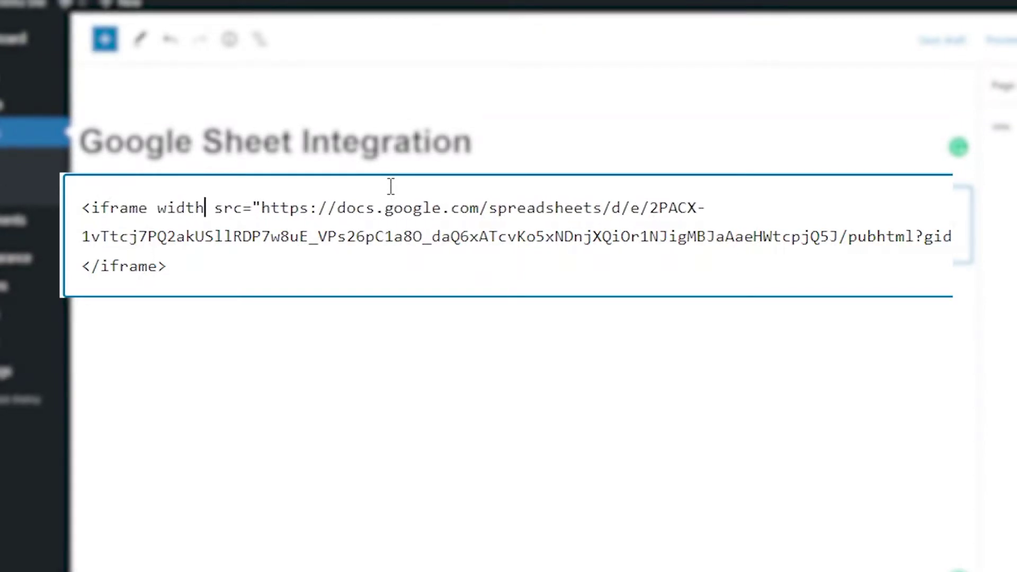
pyautogui.write('"')
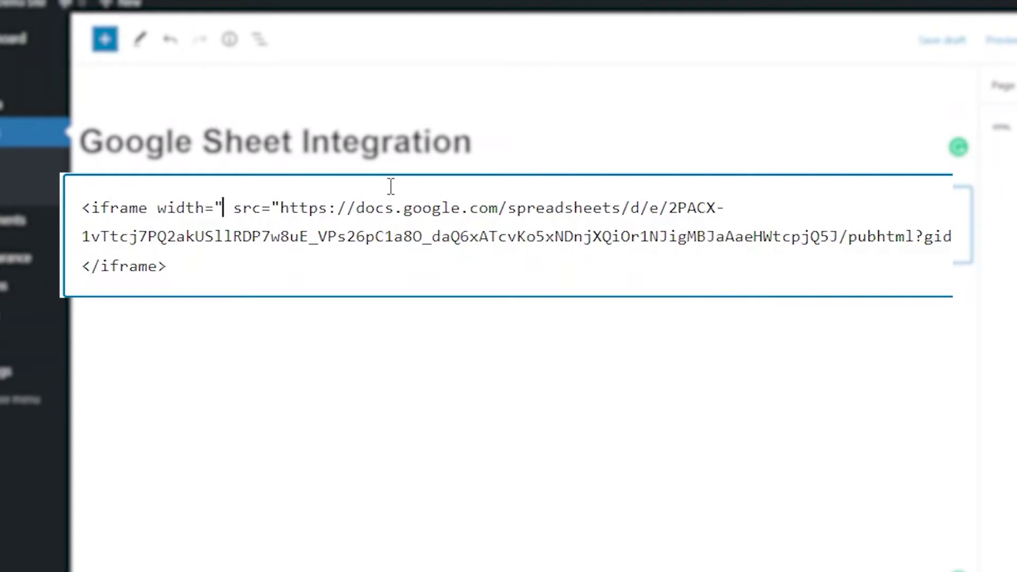
pyautogui.write('800')
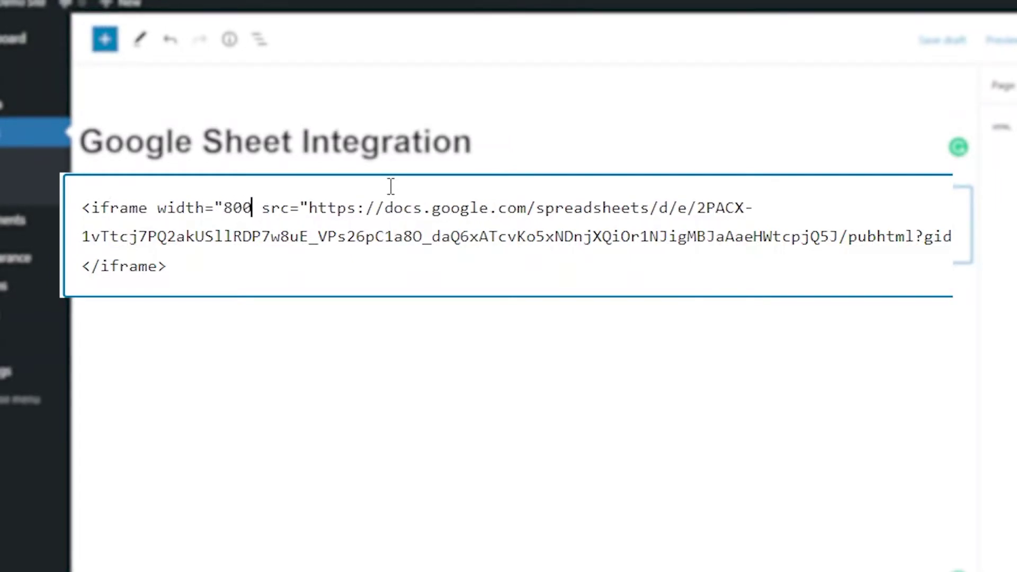
pyautogui.write('" ')
pyautogui.write('heigh=')
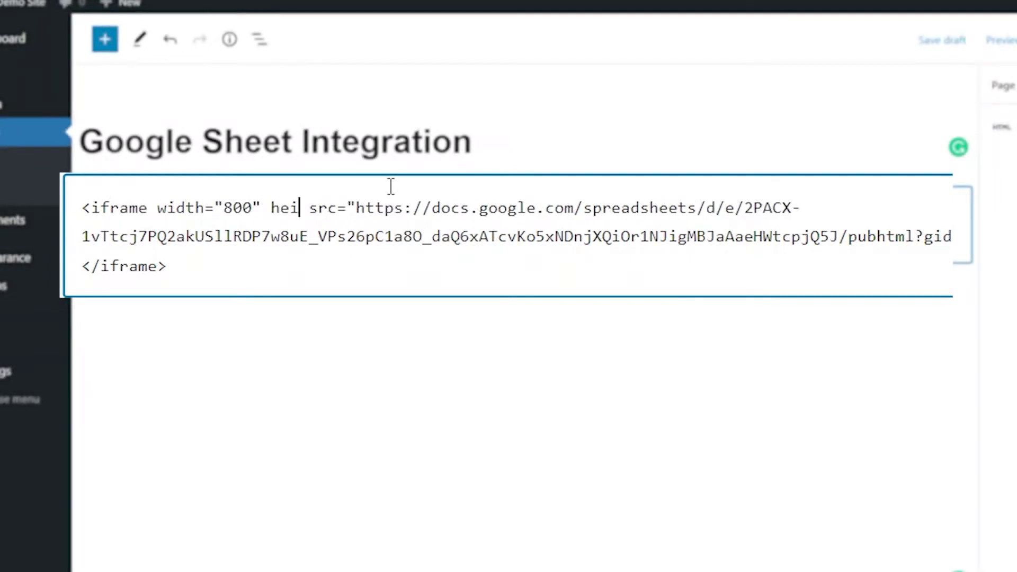
pyautogui.write('"8')
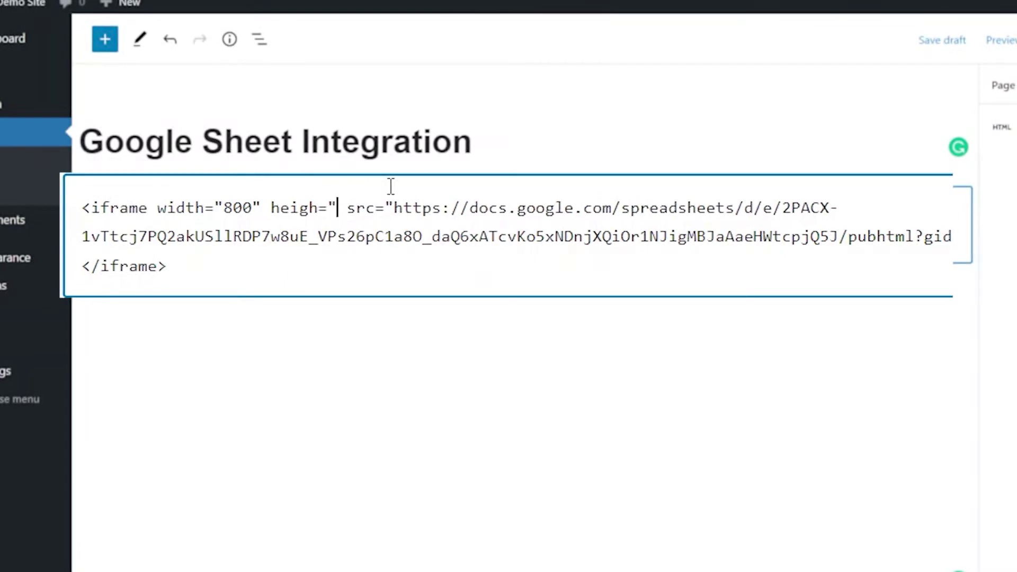
pyautogui.write('00')
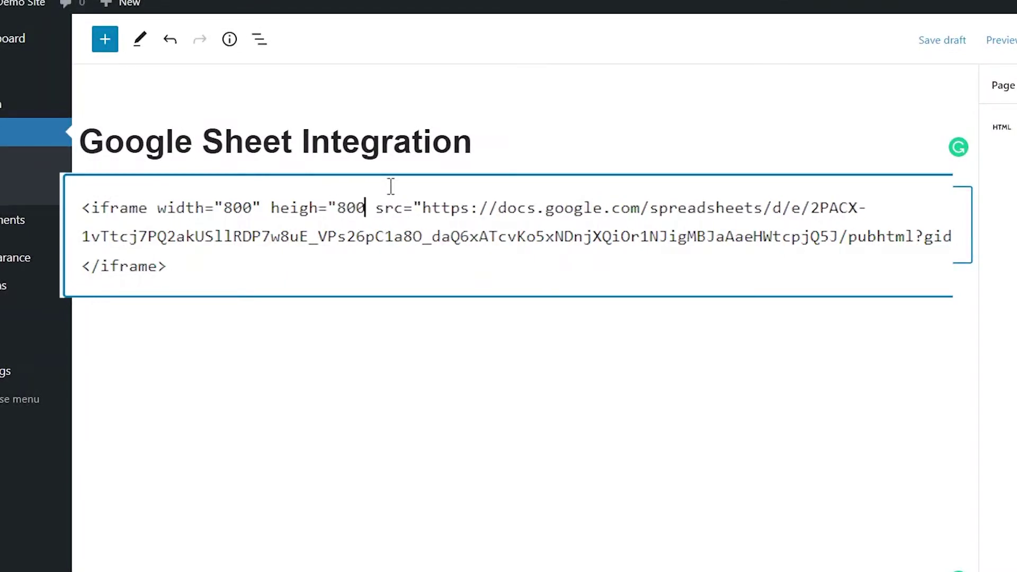
pyautogui.write('"')
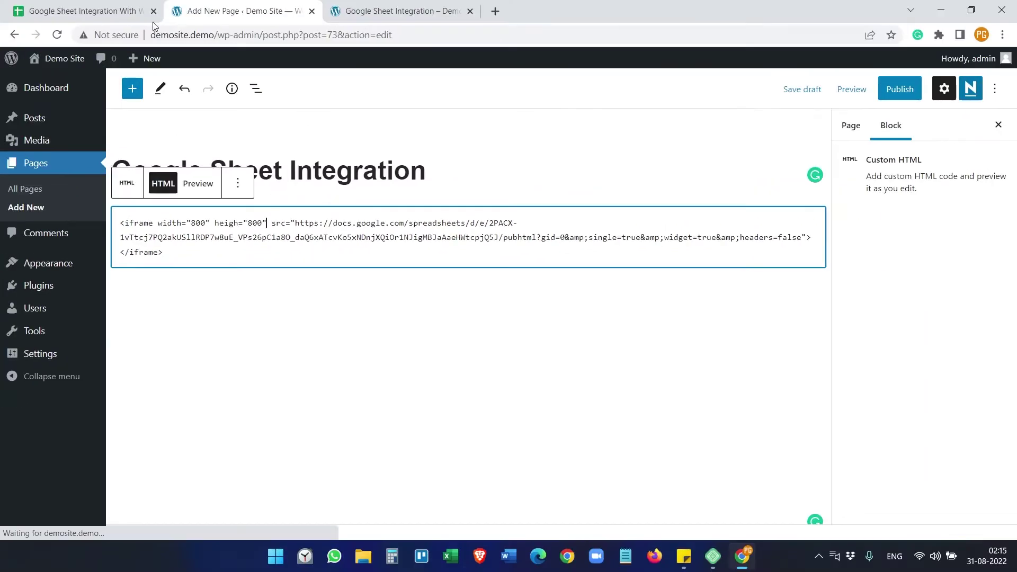
# Step: Save the draft with Ctrl+S and close the outdated preview tab
pyautogui.hotkey('ctrl', 's')
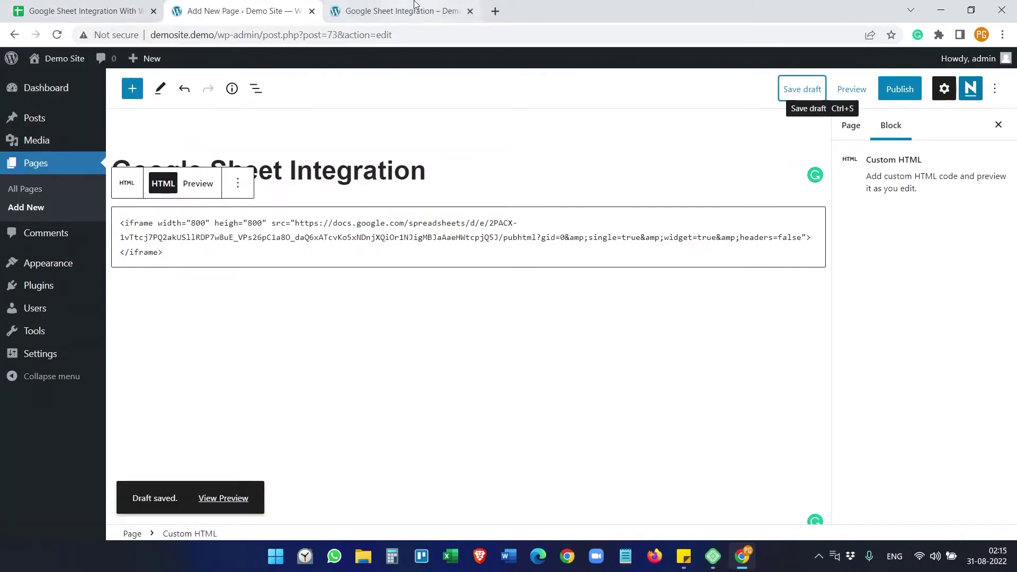
pyautogui.middleClick(415, 6)
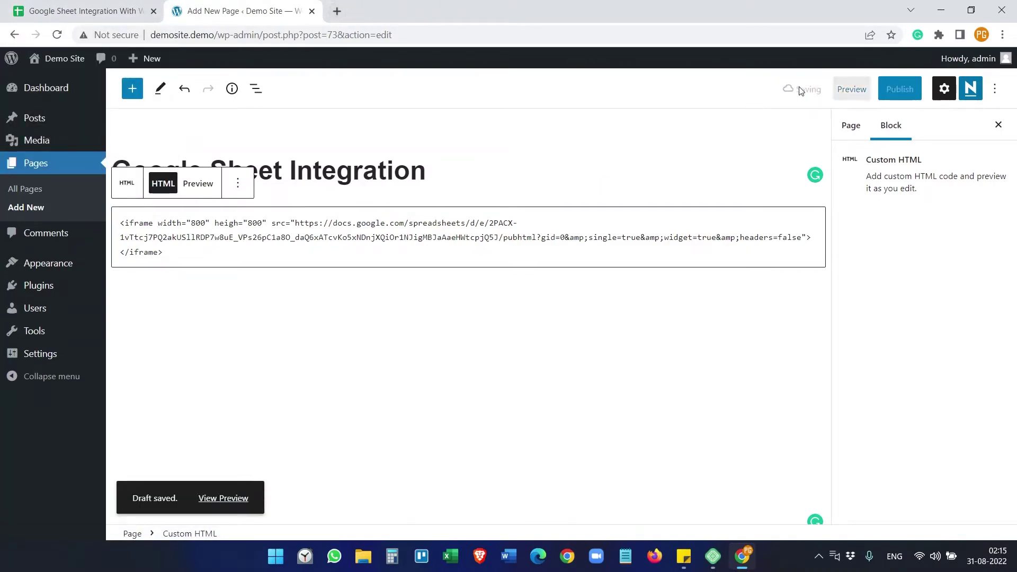
pyautogui.click(856, 91)
# Step: Preview the resized embed, then correct 'heigh' to 'height' in the iframe code
pyautogui.click(797, 214)
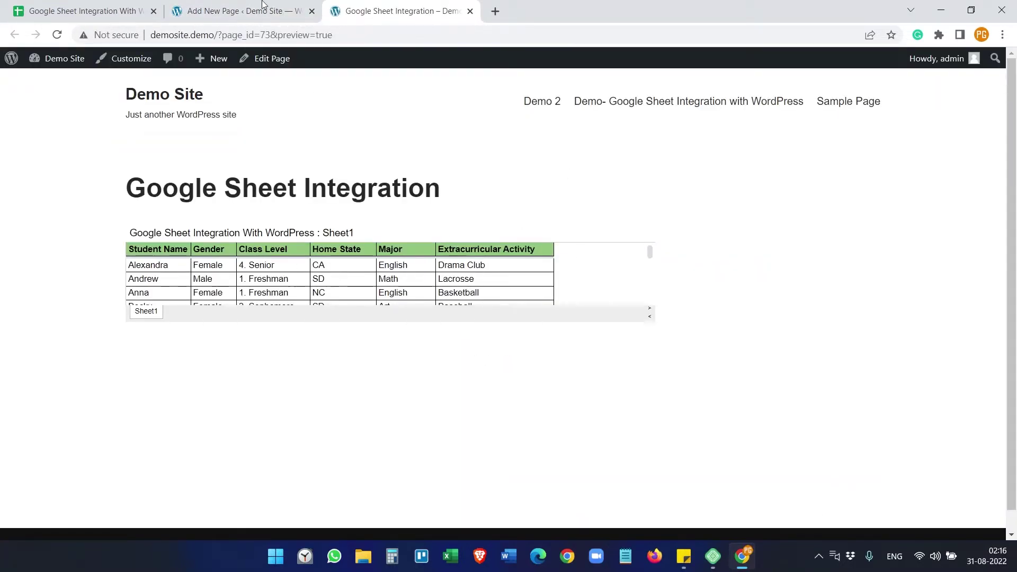
pyautogui.click(249, 10)
pyautogui.click(230, 216)
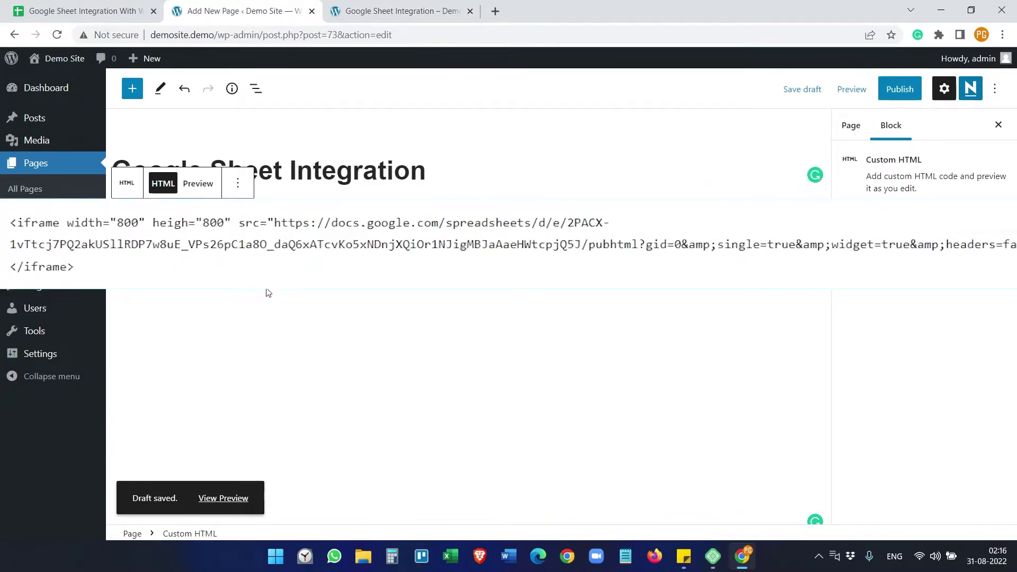
pyautogui.click(197, 183)
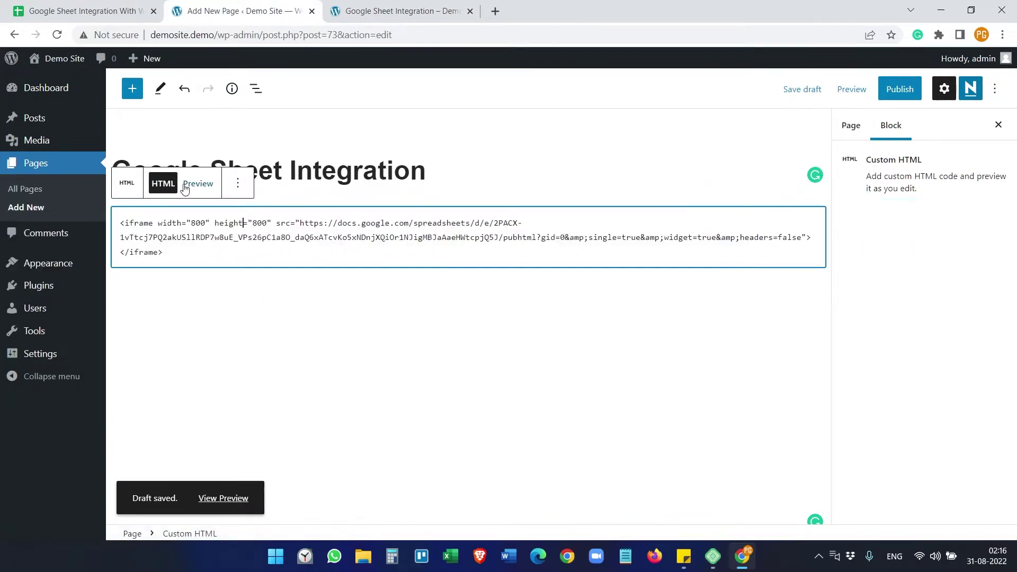
# Step: Preview the page in a new tab showing the full student table, then view the iframe code
pyautogui.click(851, 89)
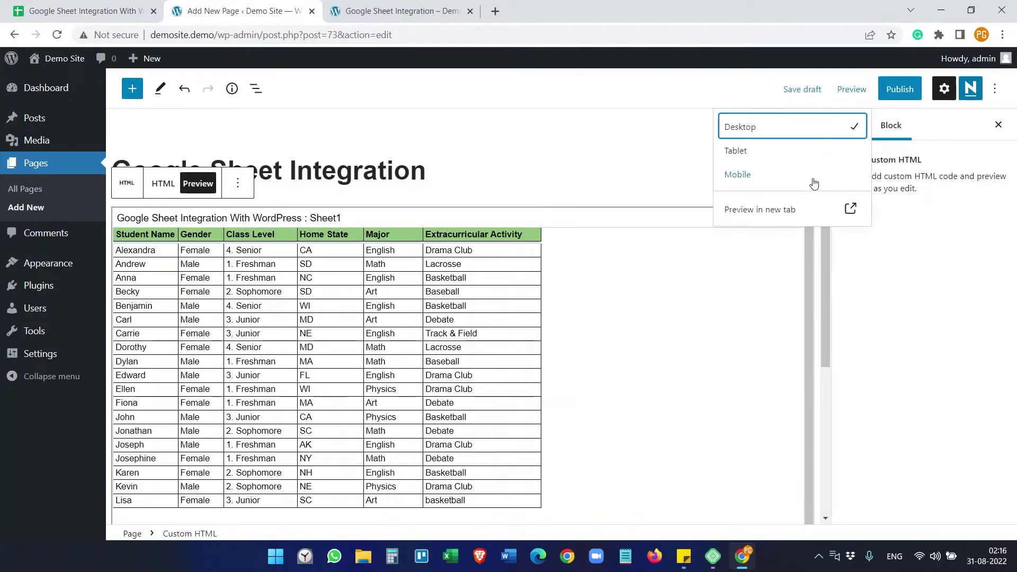
pyautogui.click(796, 218)
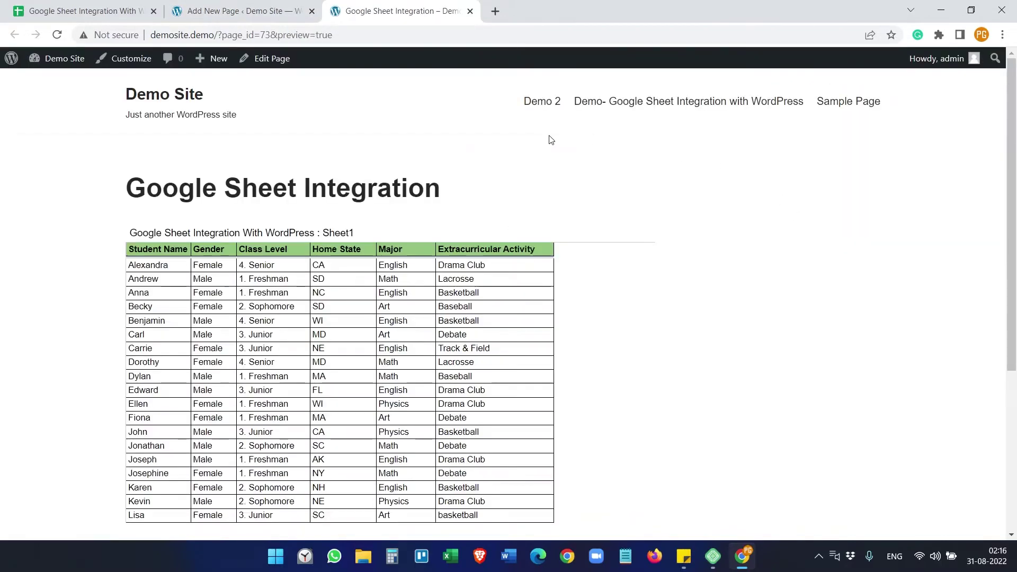
pyautogui.scroll(-1, 553, 207)
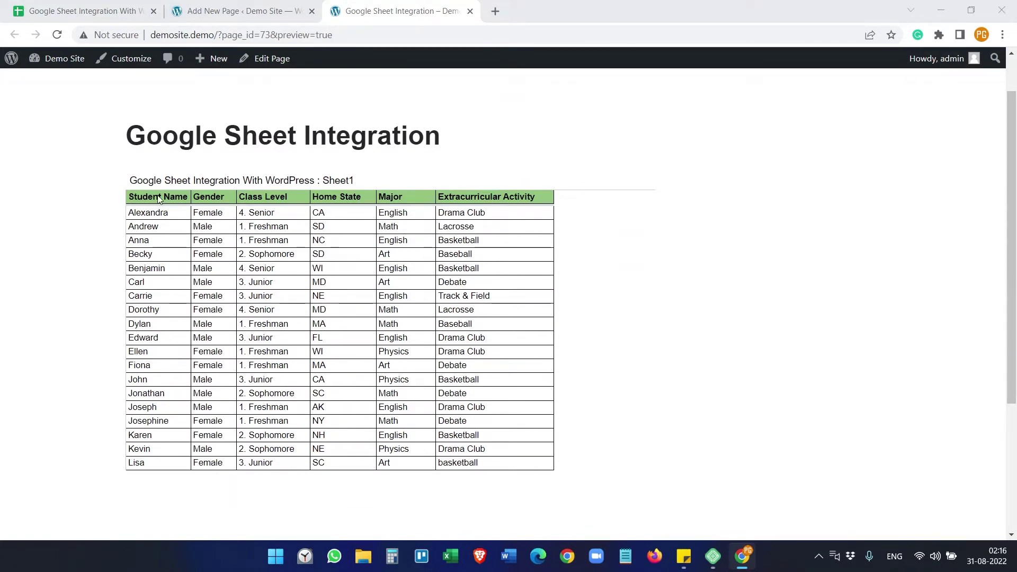
pyautogui.scroll(-4, 378, 295)
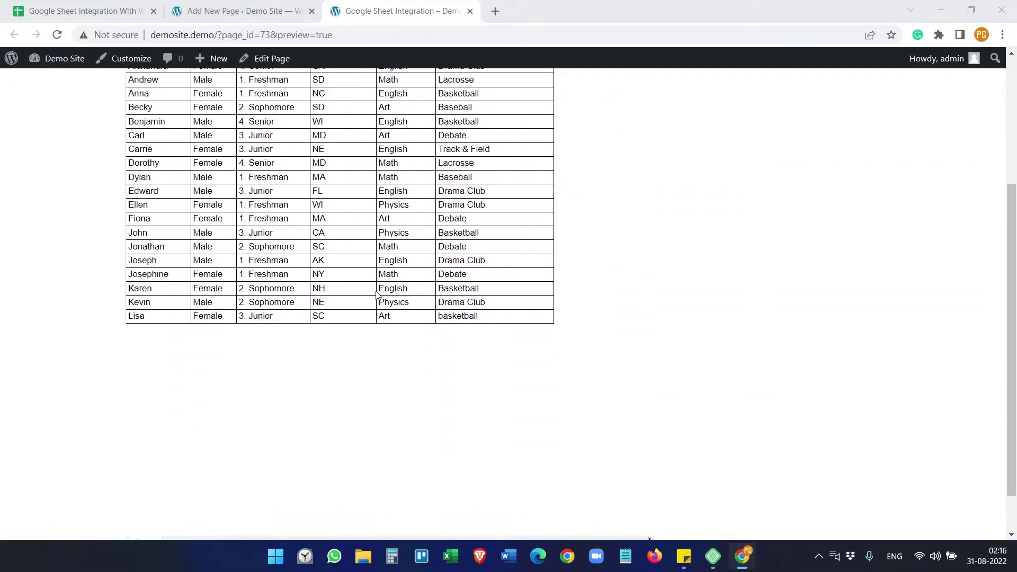
pyautogui.click(233, 11)
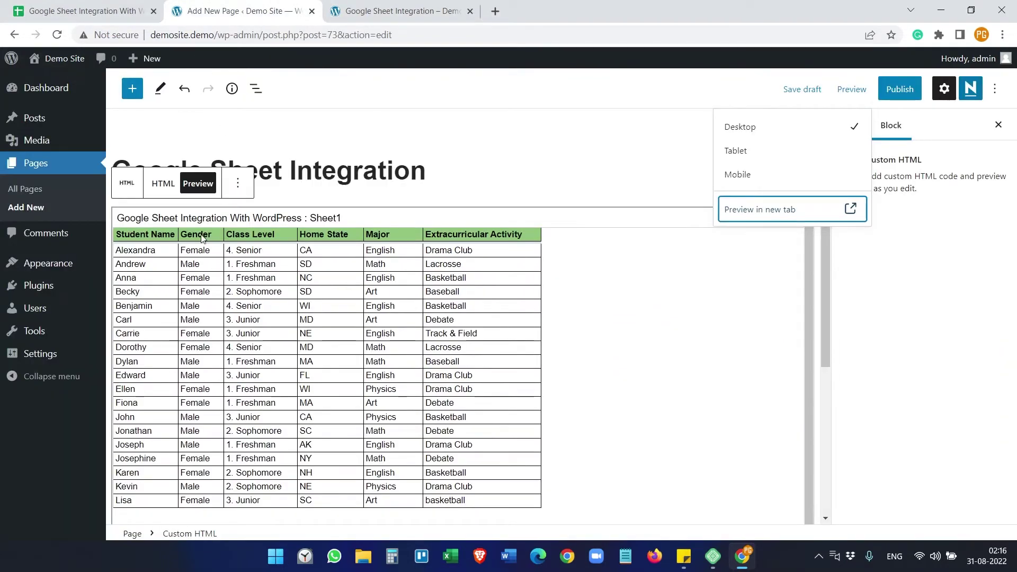
pyautogui.click(156, 192)
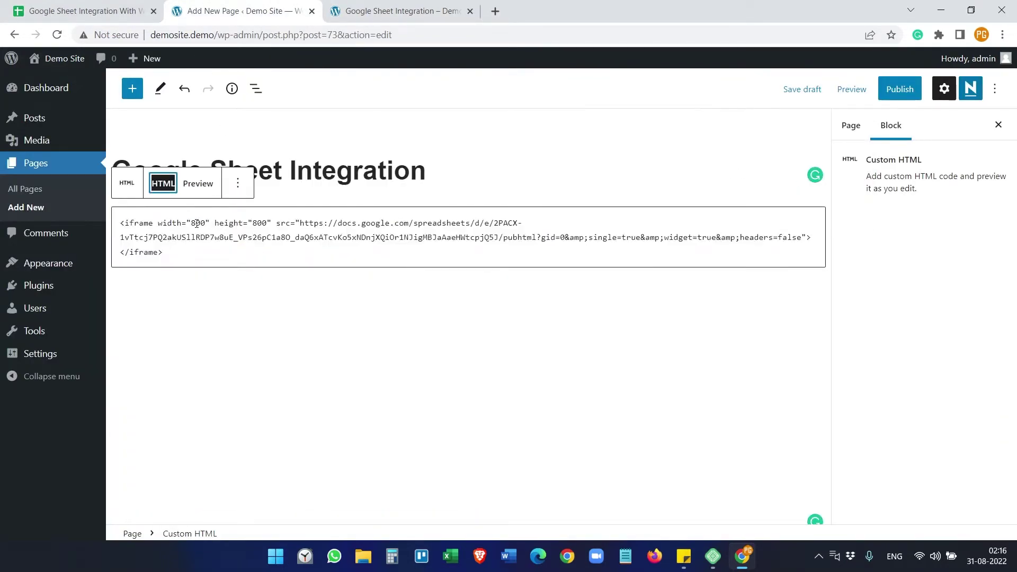
# Step: Change the iframe height to 500 and publish the page
pyautogui.moveTo(251, 223); pyautogui.dragTo(255, 223)
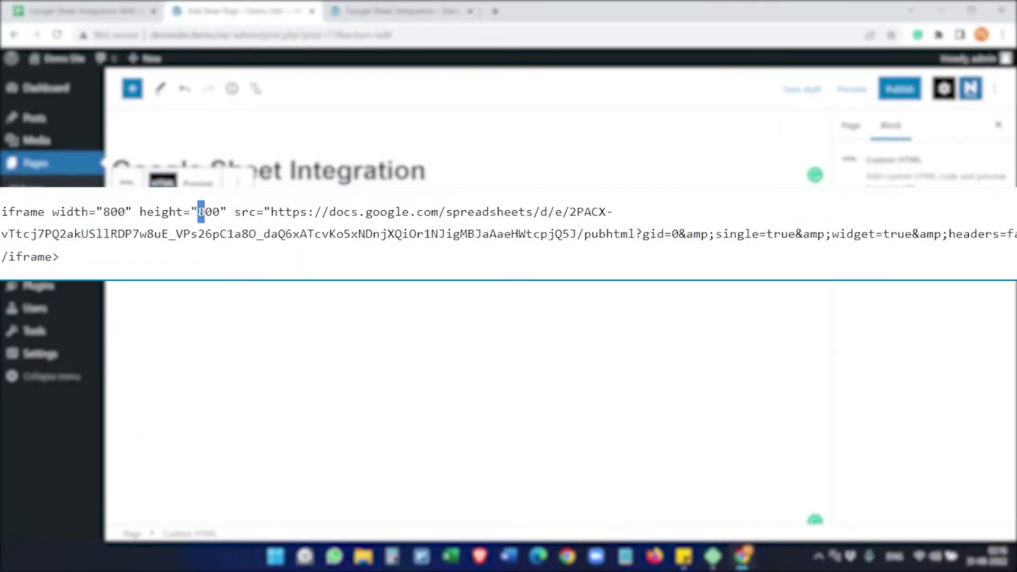
pyautogui.write('5')
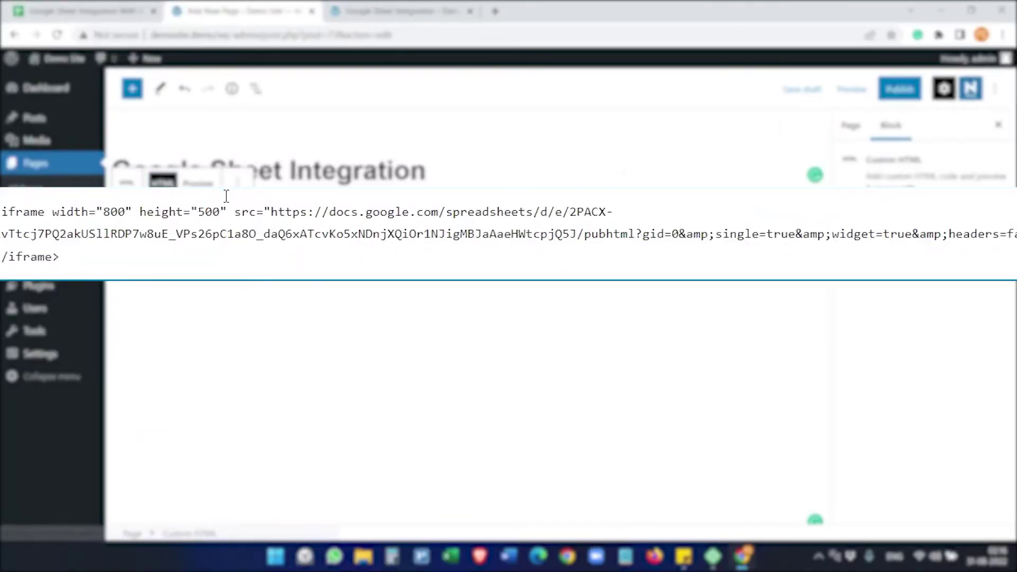
pyautogui.click(919, 90)
pyautogui.click(891, 89)
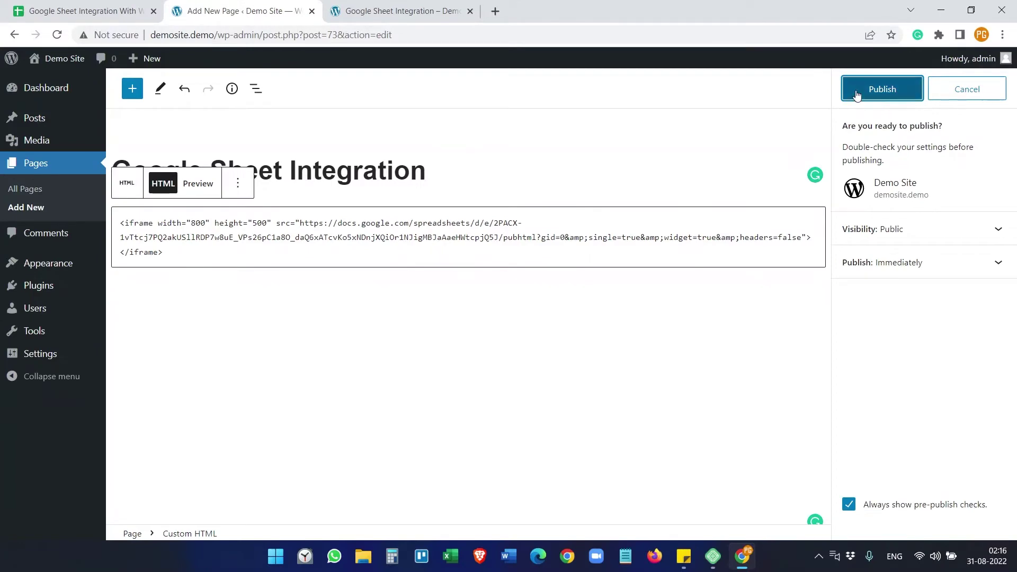
# Step: Reload the live page to inspect the embedded sheet and its title line
pyautogui.click(405, 11)
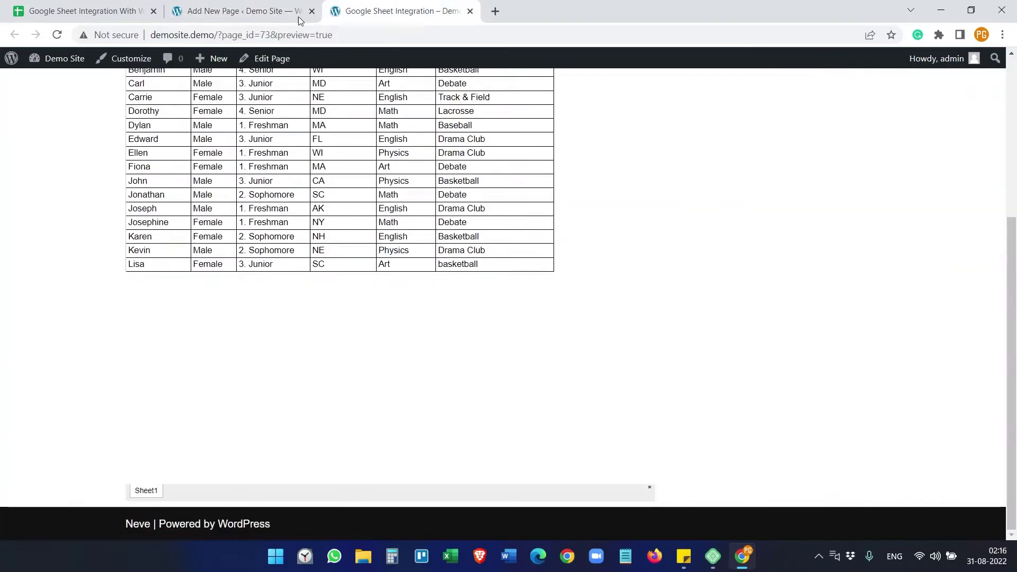
pyautogui.click(56, 37)
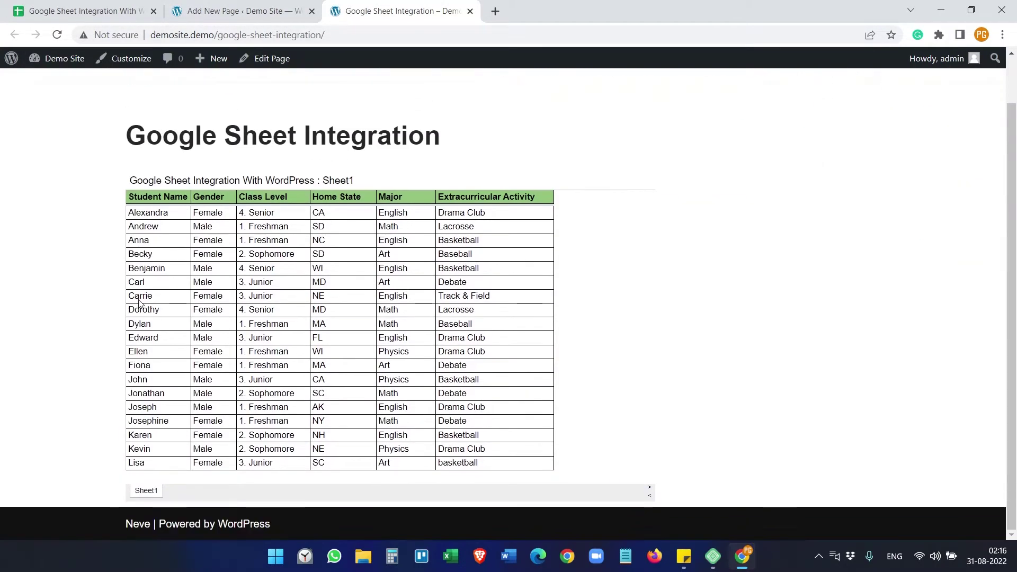
pyautogui.click(205, 9)
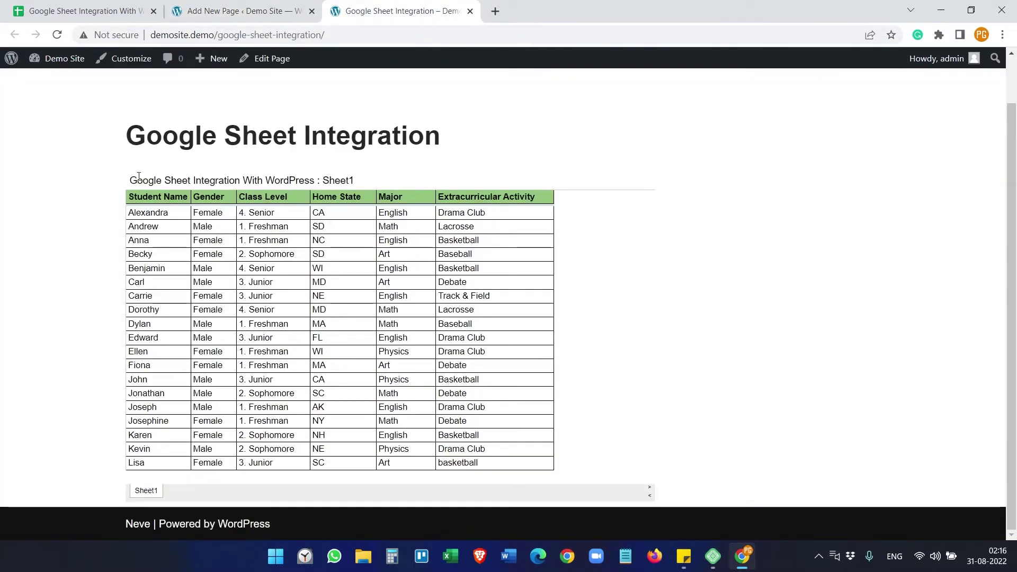
pyautogui.moveTo(138, 177); pyautogui.dragTo(400, 184)
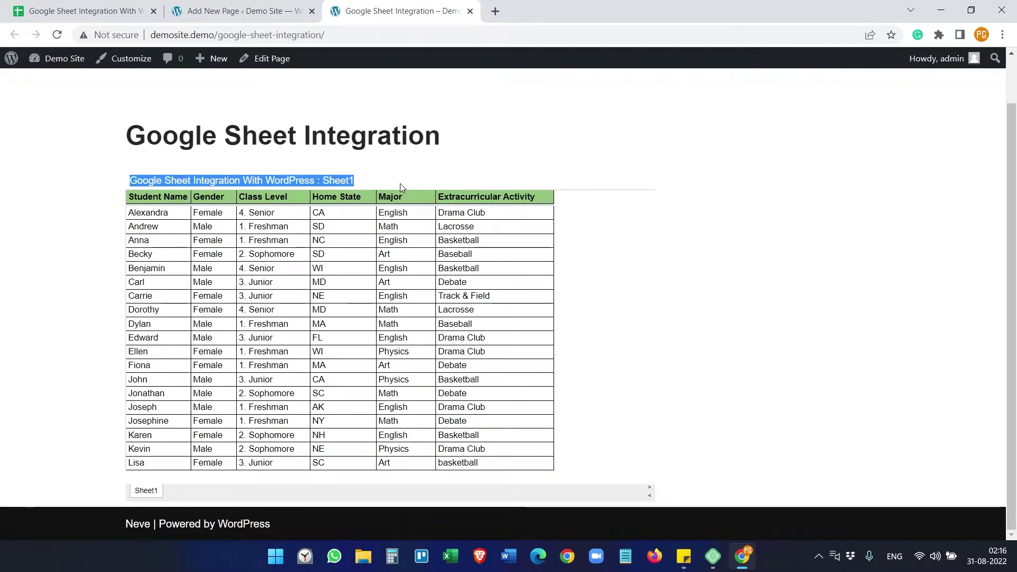
pyautogui.click(400, 183)
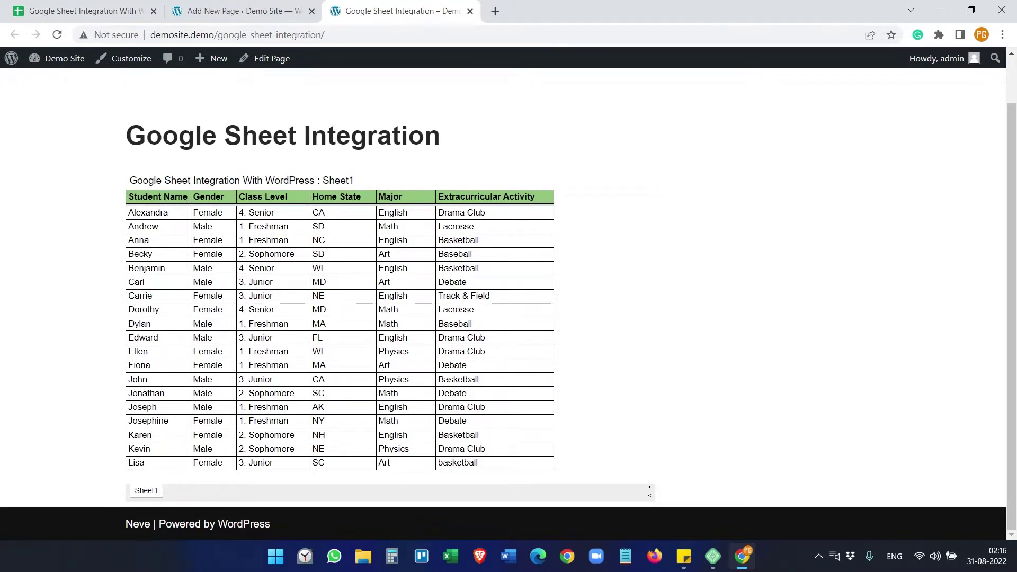
pyautogui.click(222, 8)
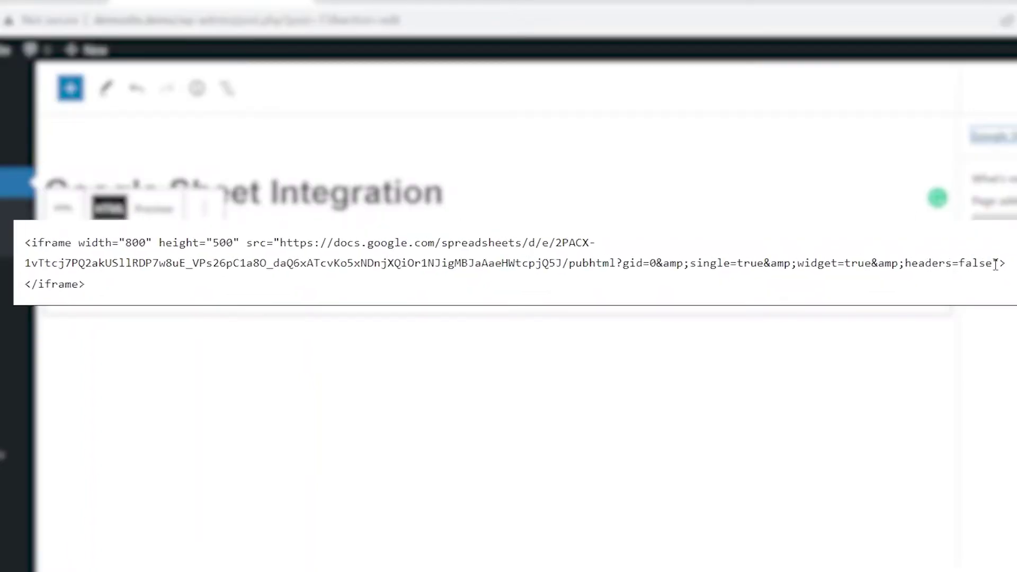
# Step: Append &amp;chrome=false to the iframe URL after headers=false and update the page
pyautogui.click(994, 263)
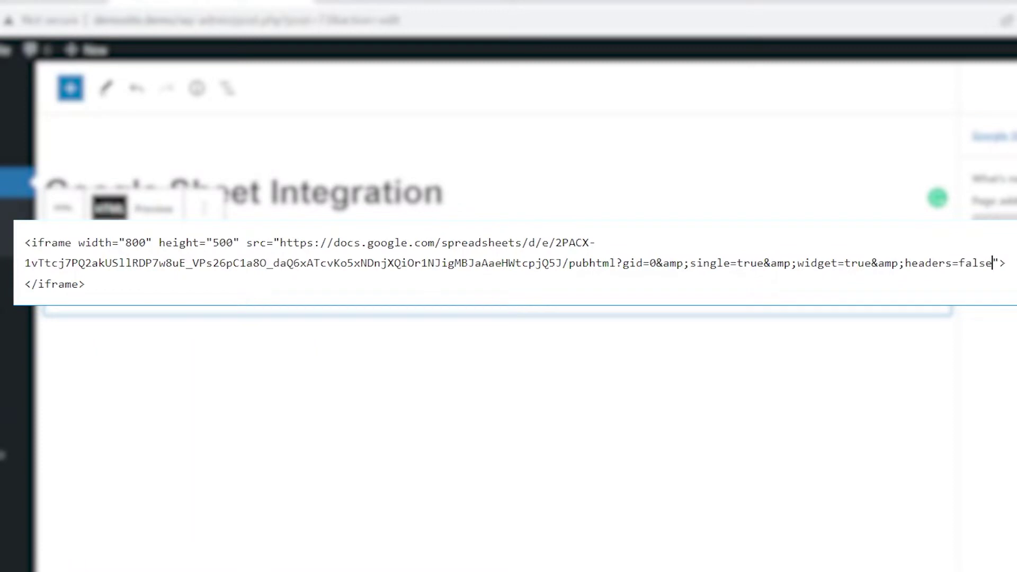
pyautogui.write('&amp')
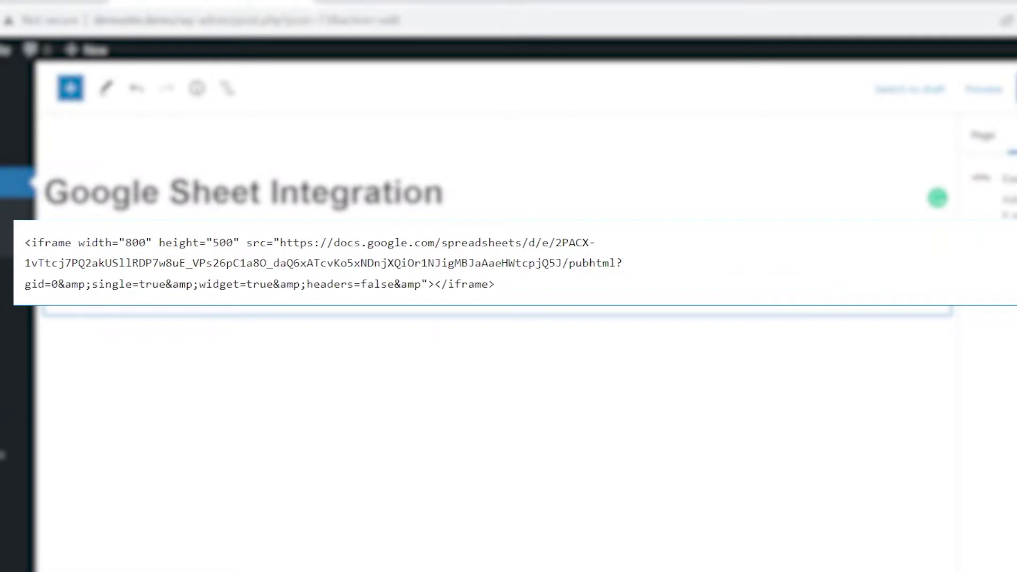
pyautogui.write(';chrome')
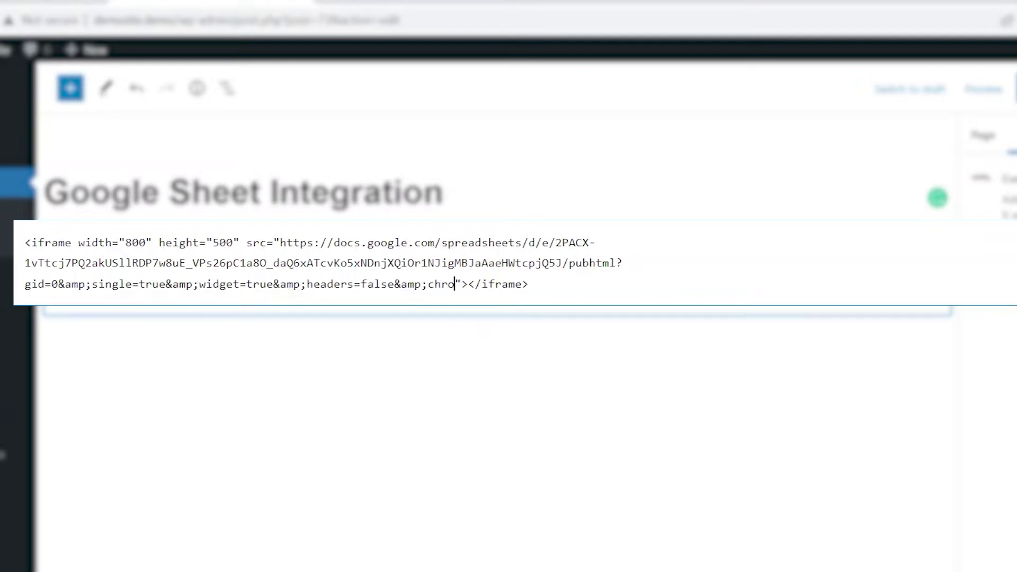
pyautogui.write('=false')
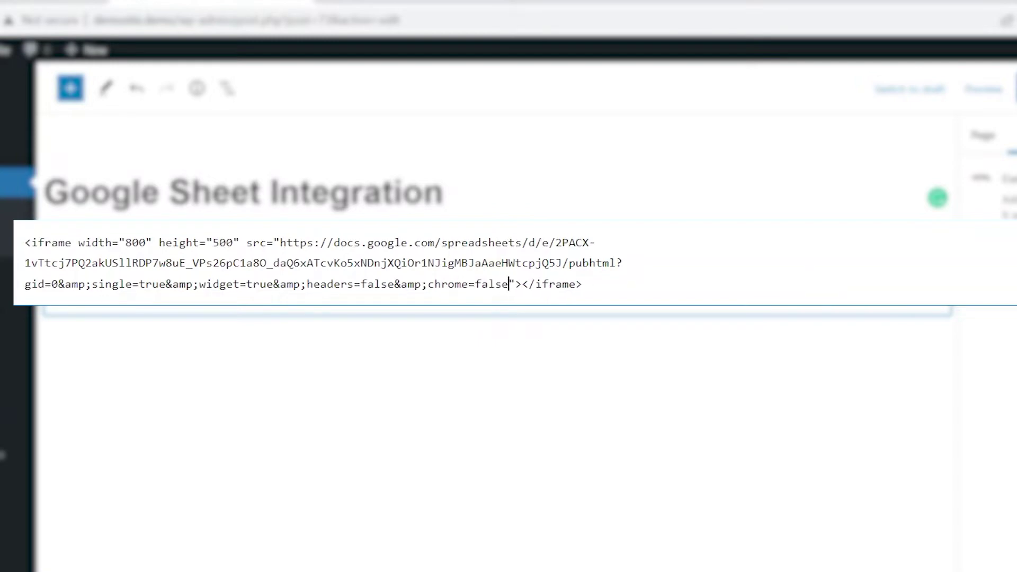
pyautogui.click(900, 89)
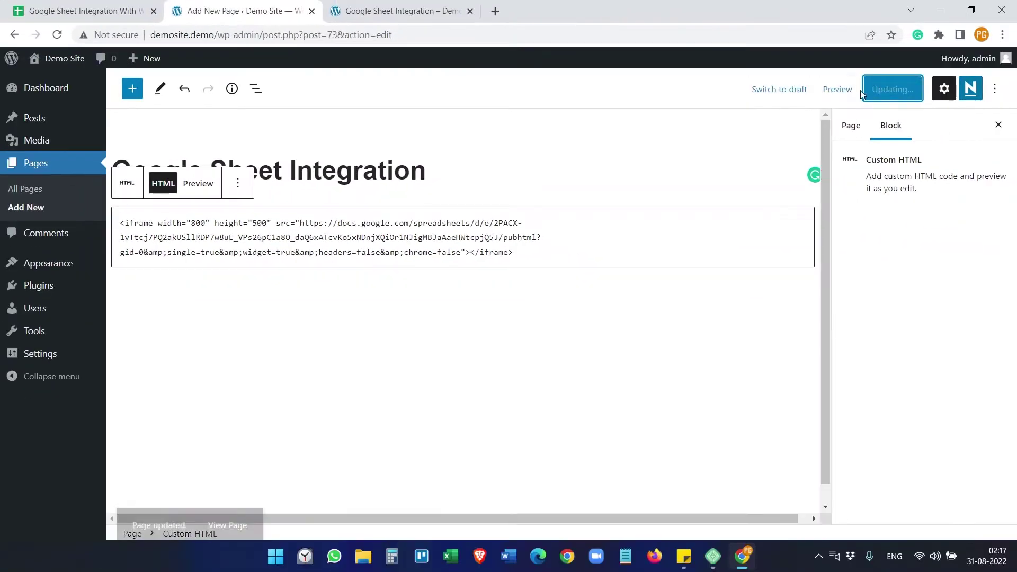
pyautogui.click(845, 90)
# Step: Preview the updated page to check the sheet now appears without its title line
pyautogui.click(797, 204)
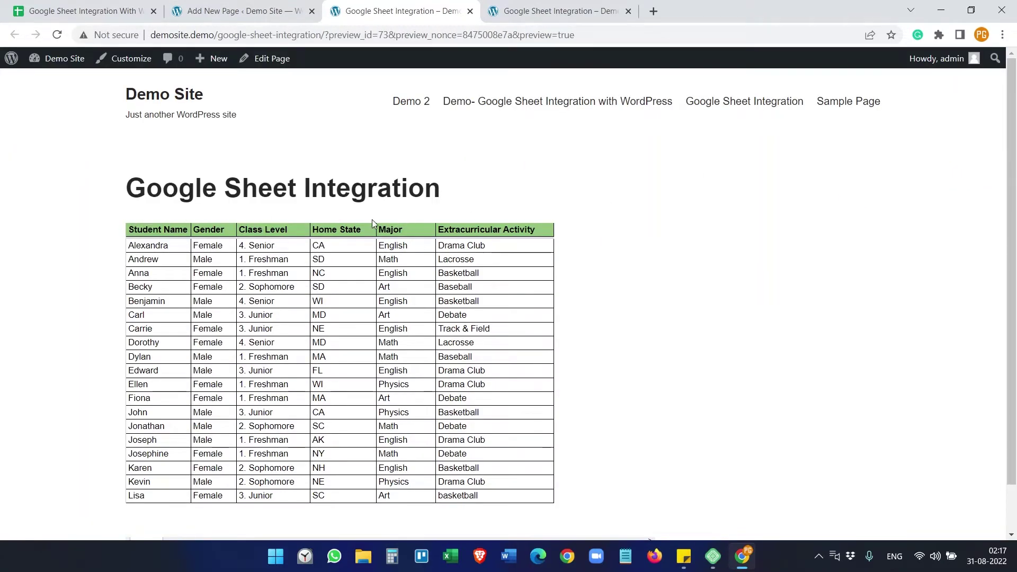
pyautogui.scroll(-1, 316, 236)
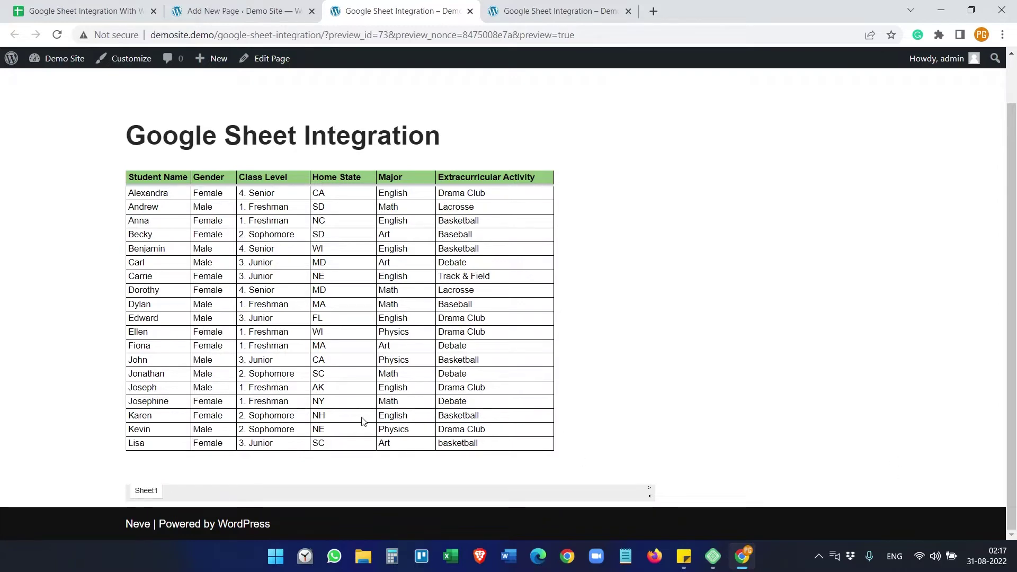
pyautogui.click(238, 11)
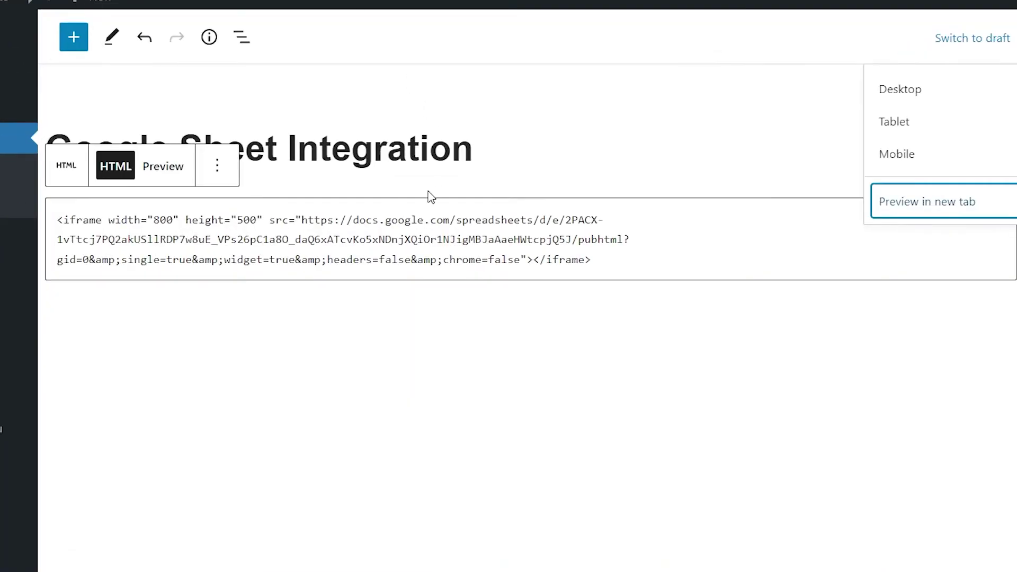
# Step: Change widget=true to widget=false in the iframe URL and update the page
pyautogui.click(227, 260)
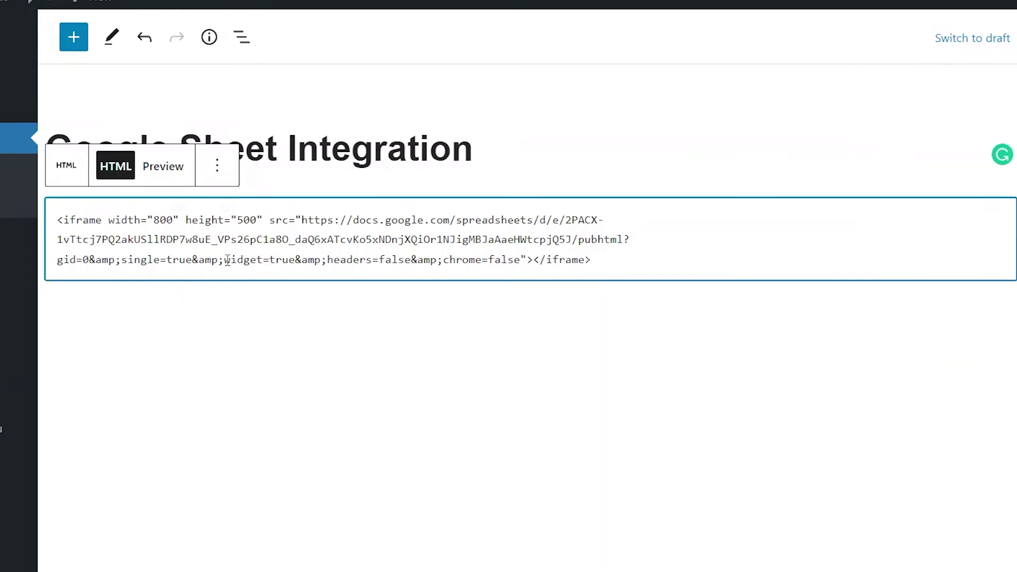
pyautogui.moveTo(226, 260); pyautogui.dragTo(295, 262)
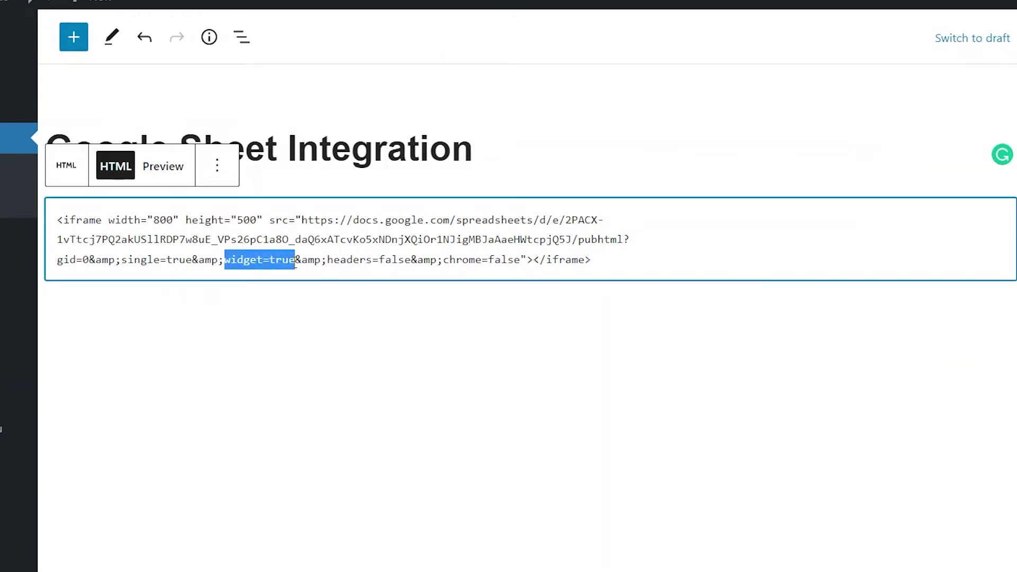
pyautogui.click(296, 260)
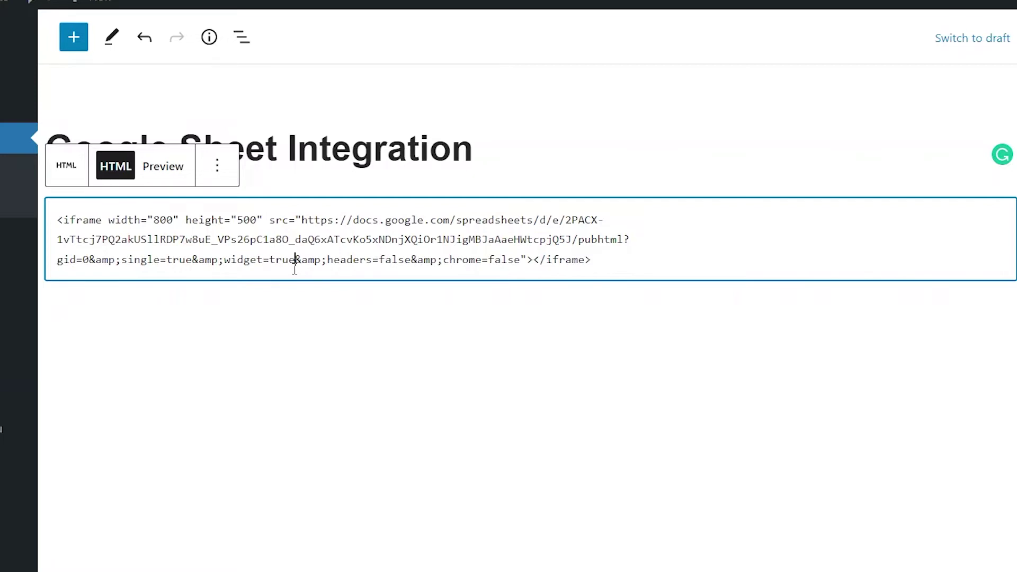
pyautogui.hotkey('shift', 'Left')
pyautogui.hotkey('shift', 'Left')
pyautogui.hotkey('shift', 'Left')
pyautogui.hotkey('shift', 'Left')
pyautogui.write('false')
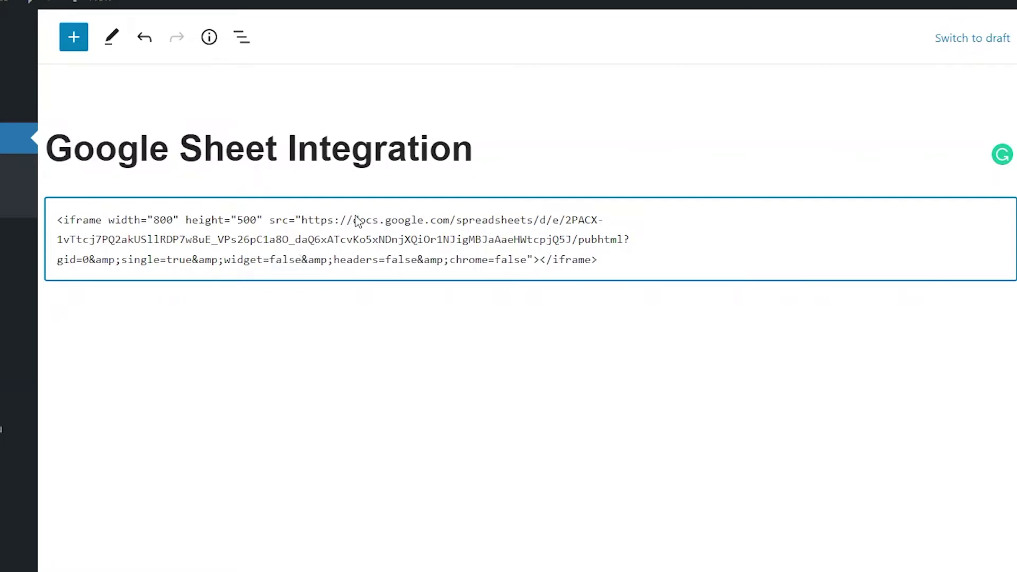
pyautogui.click(888, 91)
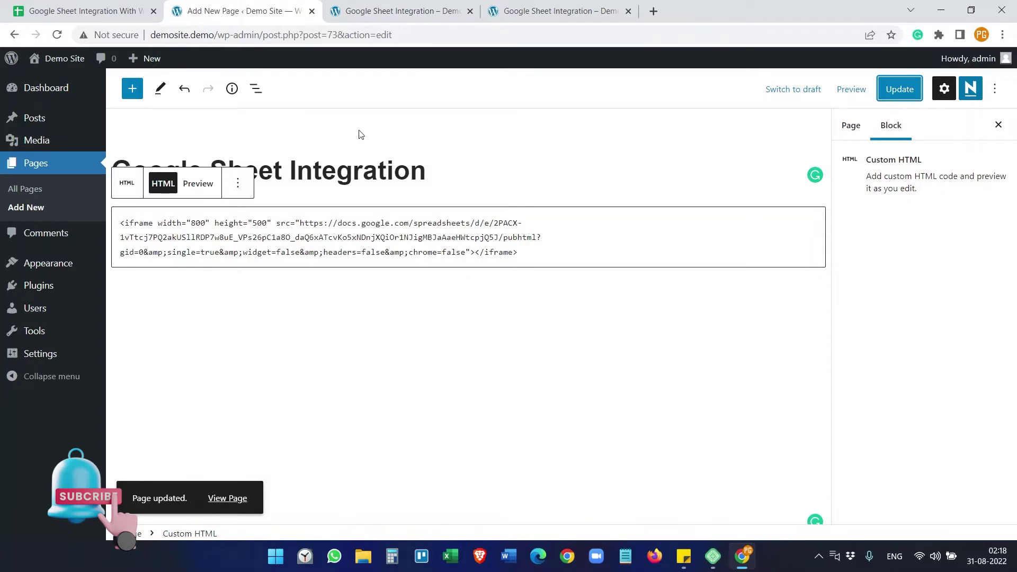
# Step: Reload the preview to confirm the Sheet1 tab bar is gone, then close Google Sheets' Publish to the web dialog
pyautogui.click(362, 10)
pyautogui.click(57, 34)
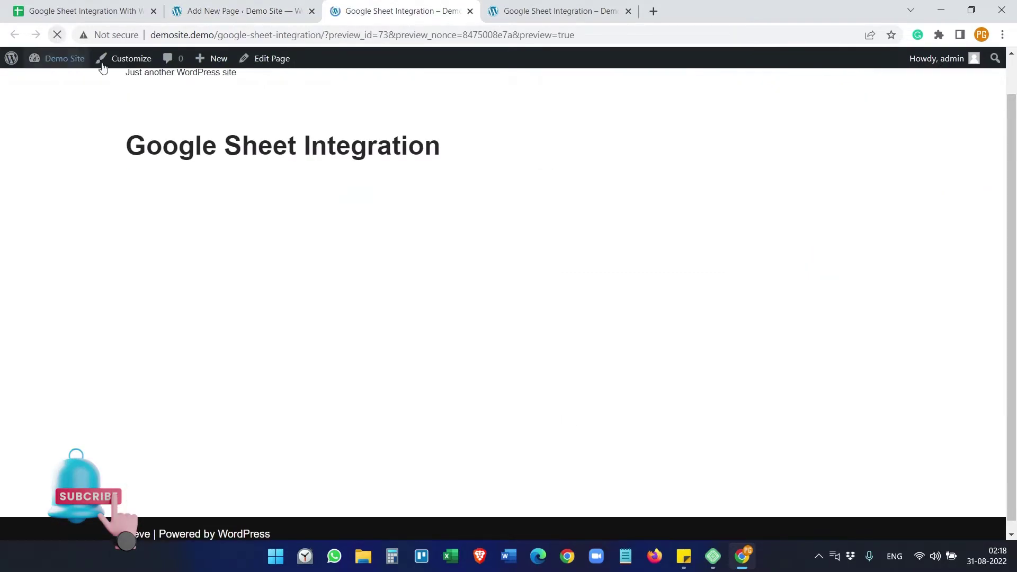
pyautogui.scroll(-1, 327, 254)
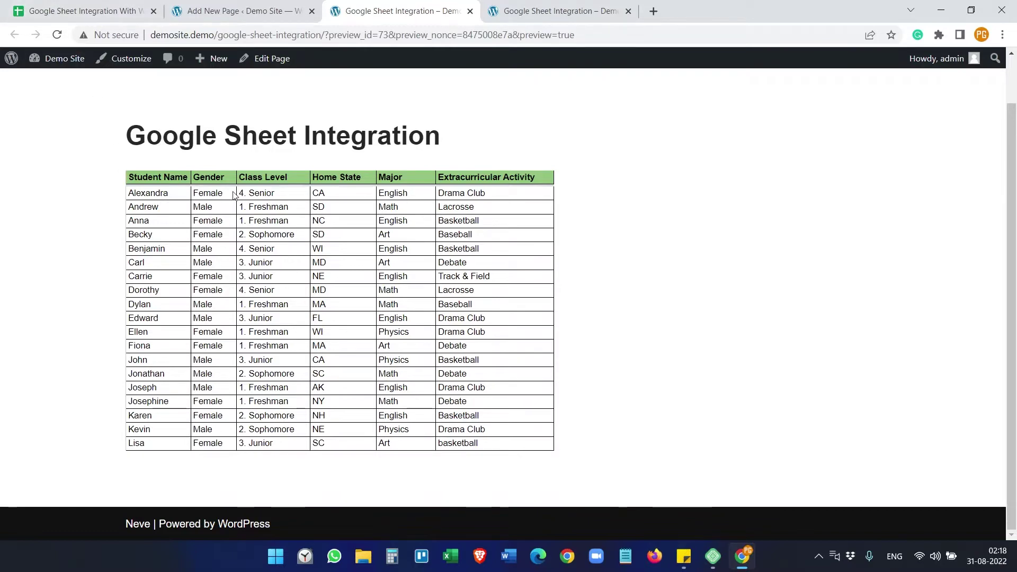
pyautogui.click(79, 11)
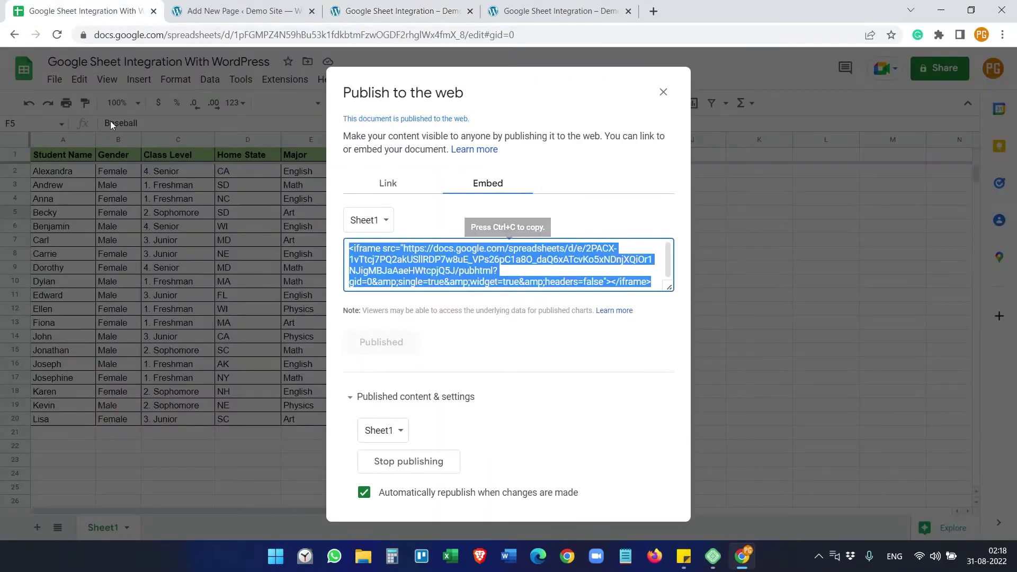
pyautogui.click(664, 93)
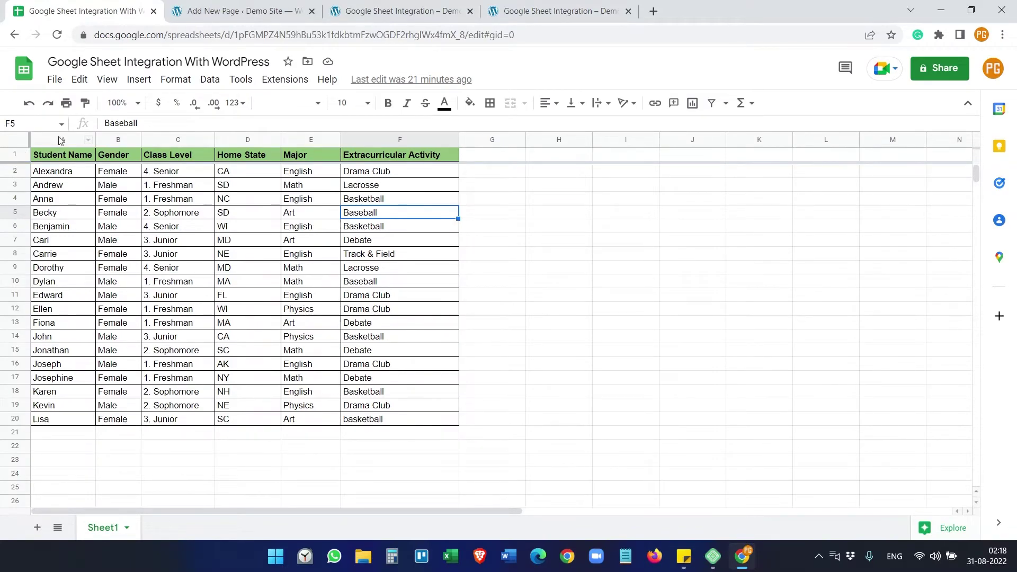
# Step: Change headers=false to headers=true in the embed URL and preview the page in a new tab
pyautogui.click(239, 11)
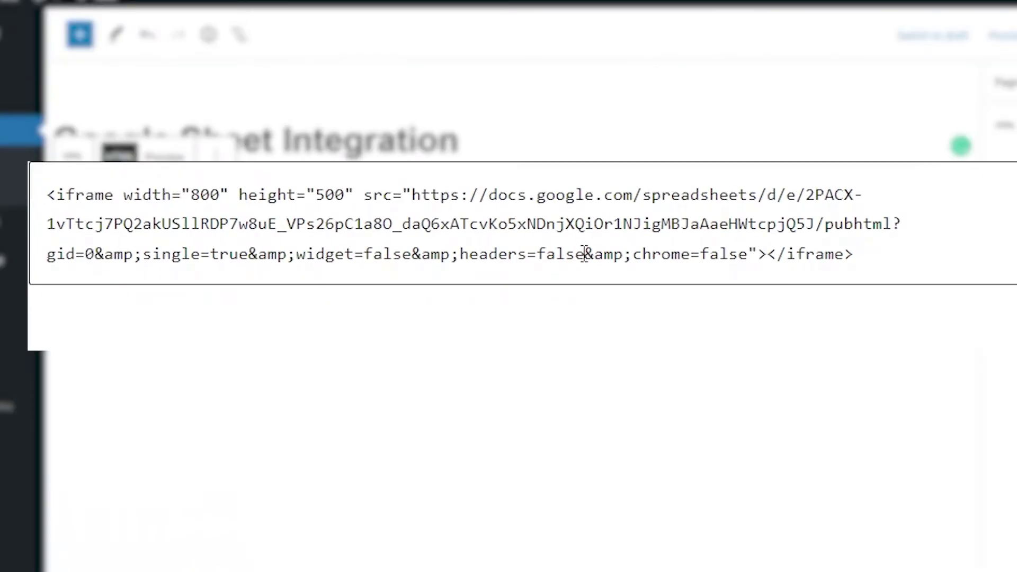
pyautogui.moveTo(584, 255); pyautogui.dragTo(536, 254)
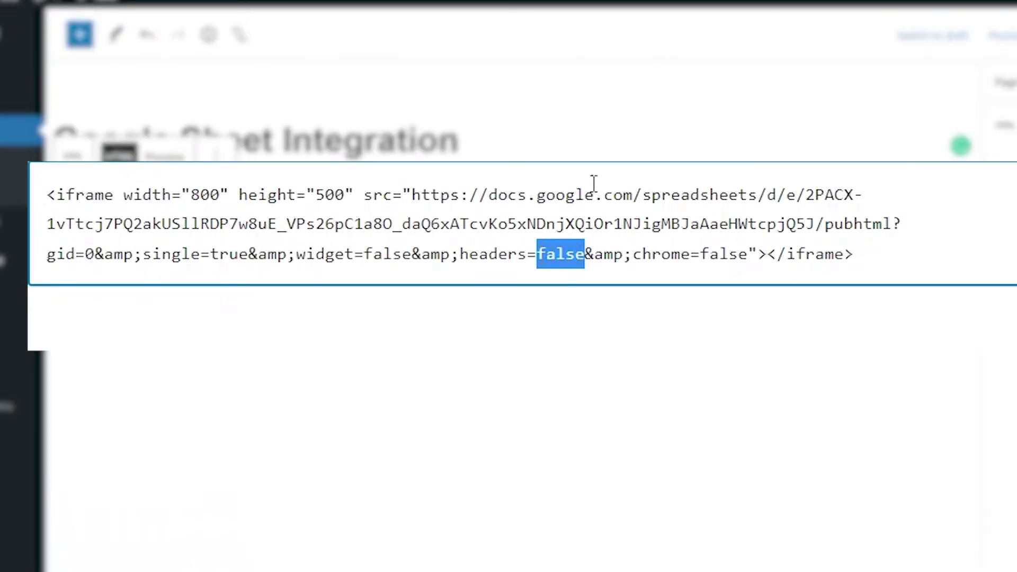
pyautogui.write('true')
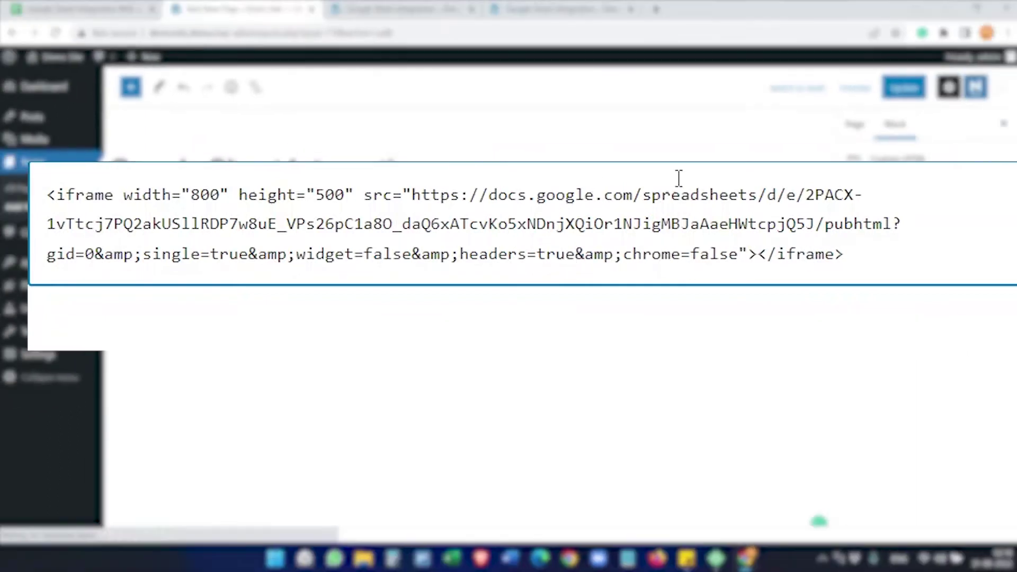
pyautogui.click(851, 95)
pyautogui.click(822, 217)
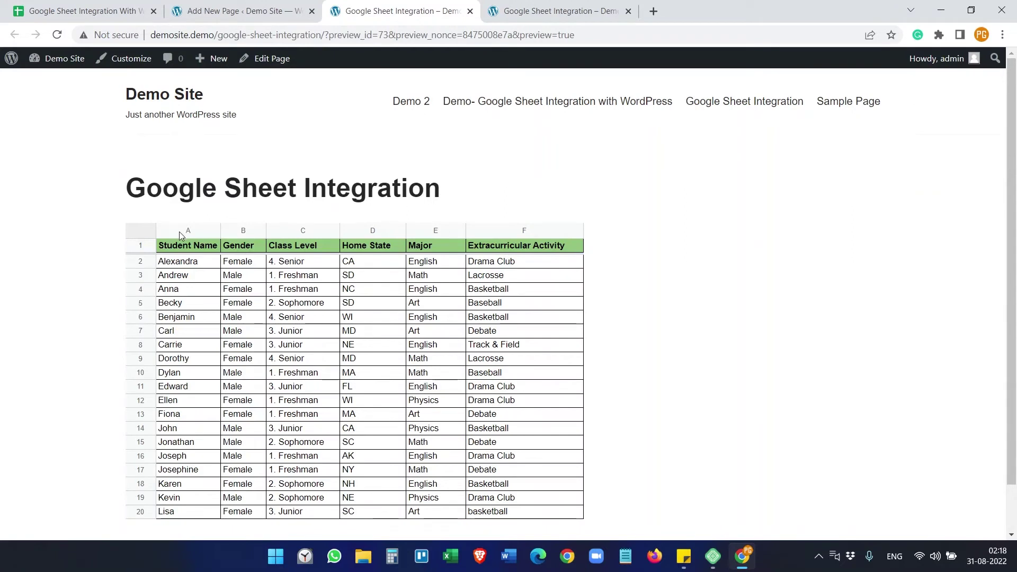
# Step: Check column letters A–E in the preview, then select the widget=false value back in the editor
pyautogui.moveTo(180, 233); pyautogui.dragTo(555, 243)
pyautogui.click(242, 270)
pyautogui.click(243, 11)
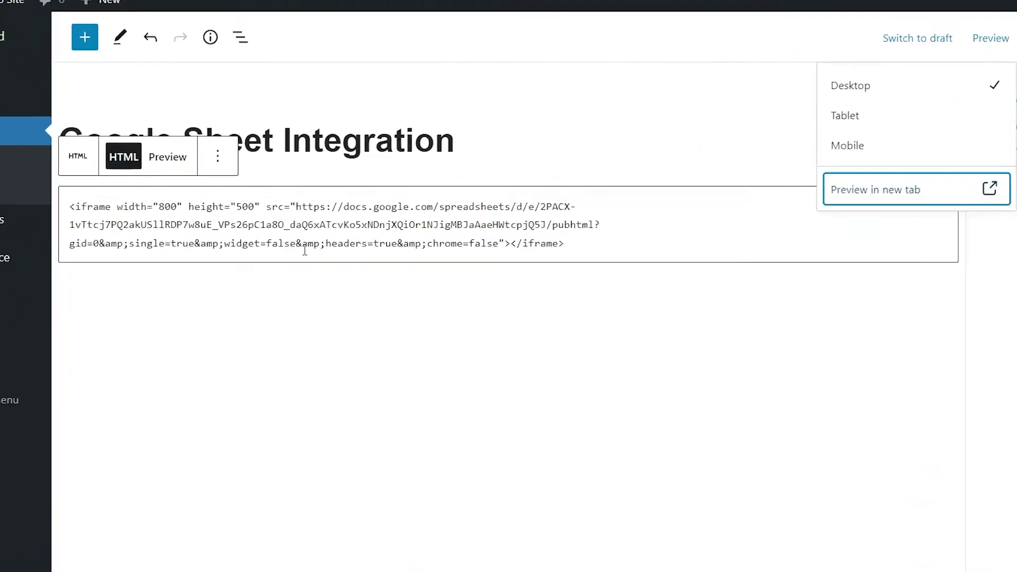
pyautogui.moveTo(295, 244); pyautogui.dragTo(272, 245)
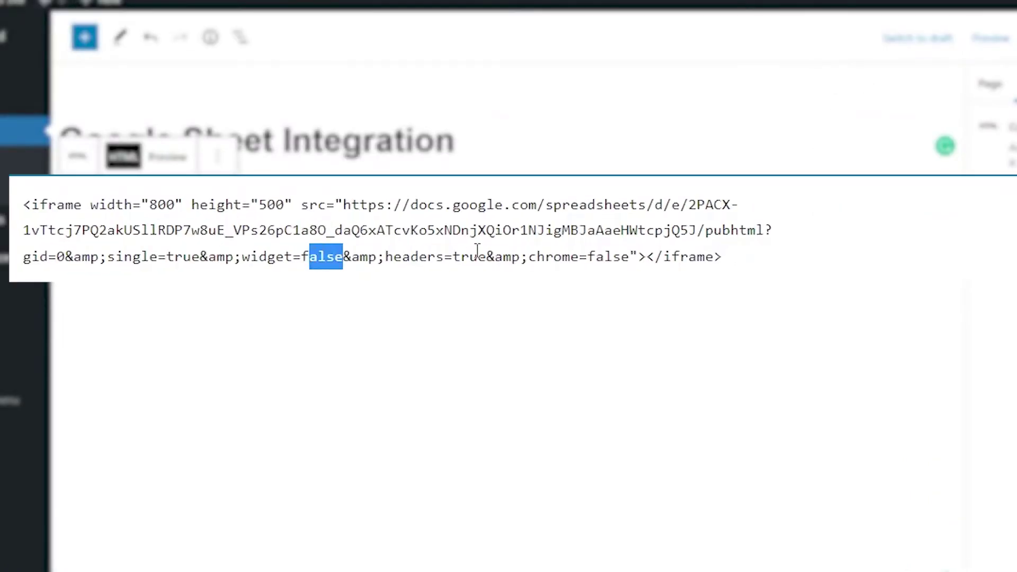
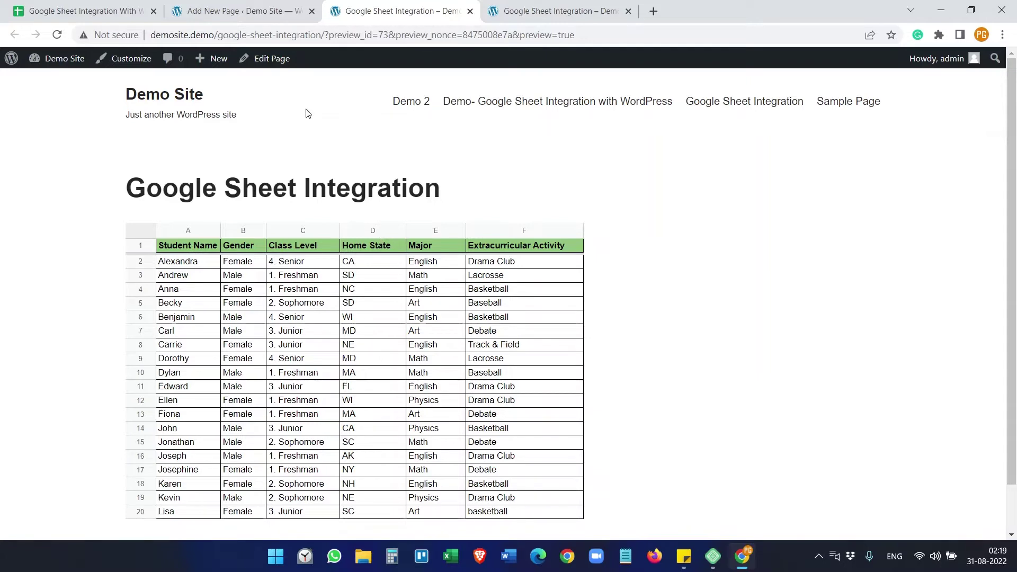
# Step: Add &amp;range=a1:d13 after chrome=false in the iframe src and preview the page in a new tab
pyautogui.hotkey('ctrl', 'pageup')
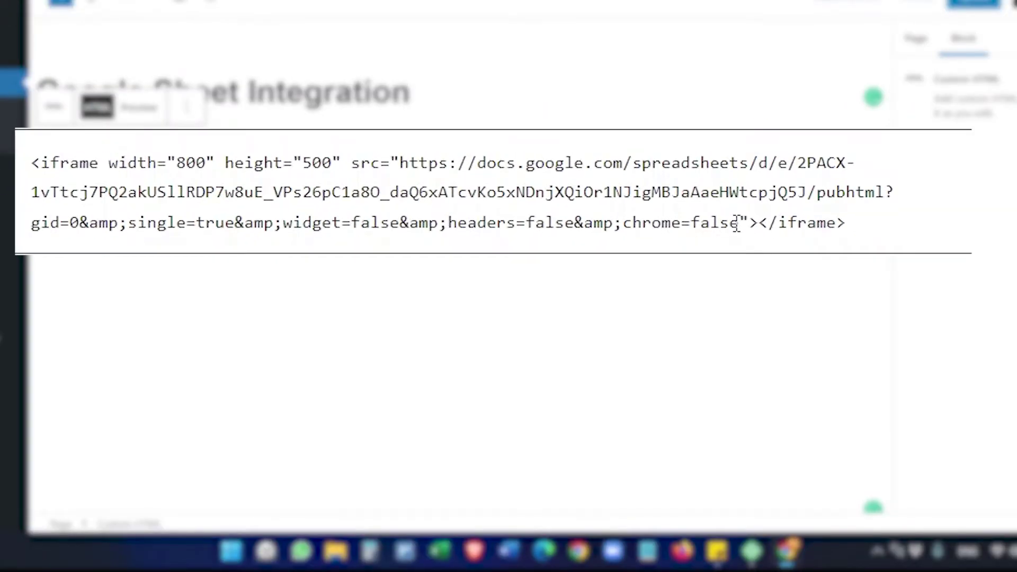
pyautogui.click(741, 224)
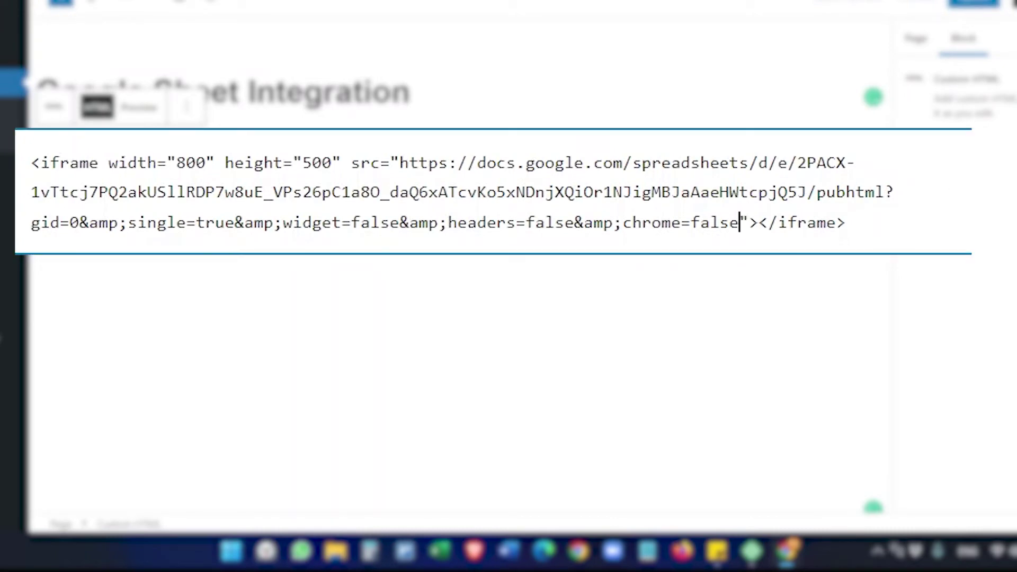
pyautogui.write('&amp')
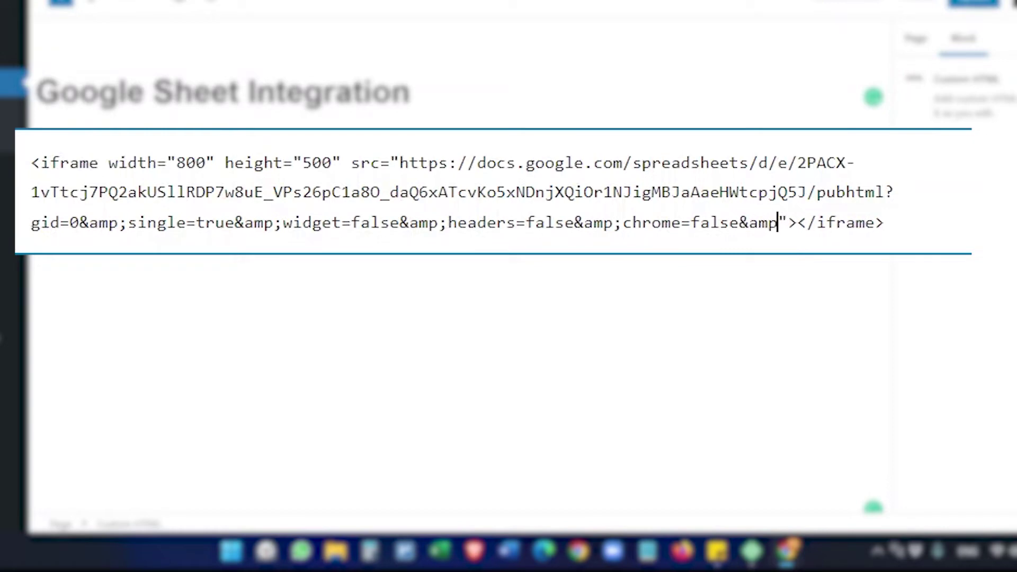
pyautogui.write(';')
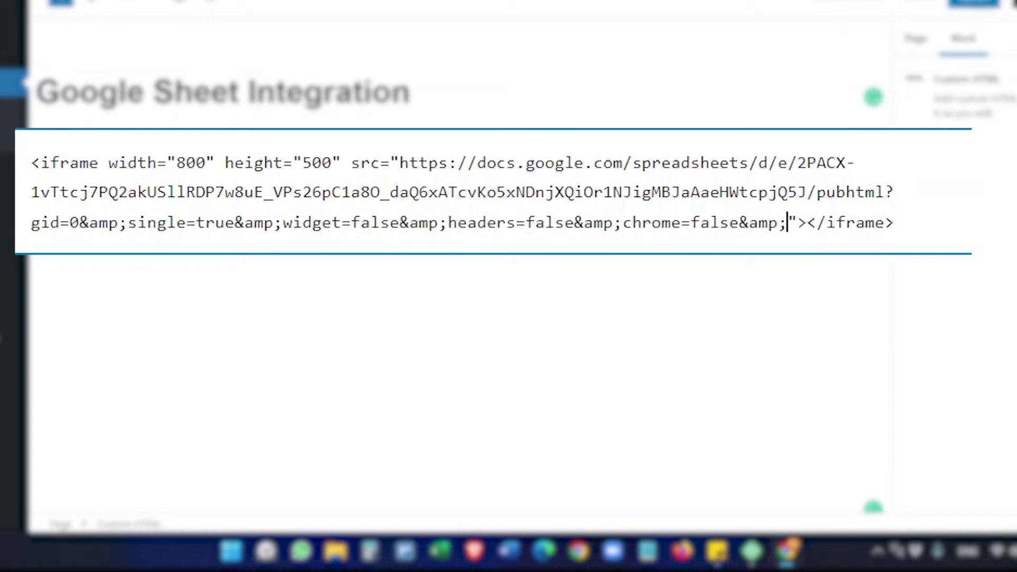
pyautogui.write('range')
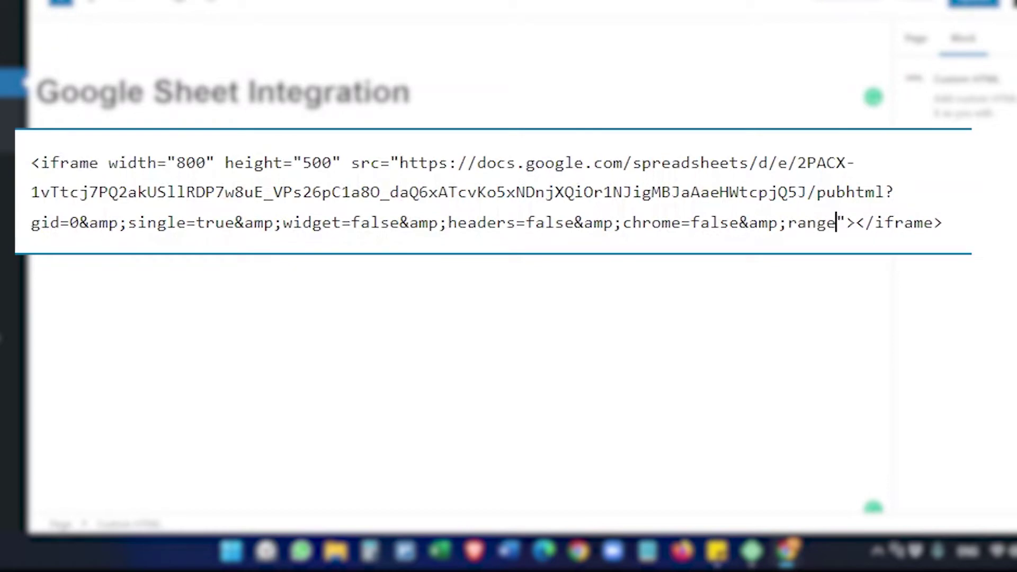
pyautogui.write('=')
pyautogui.write('a1')
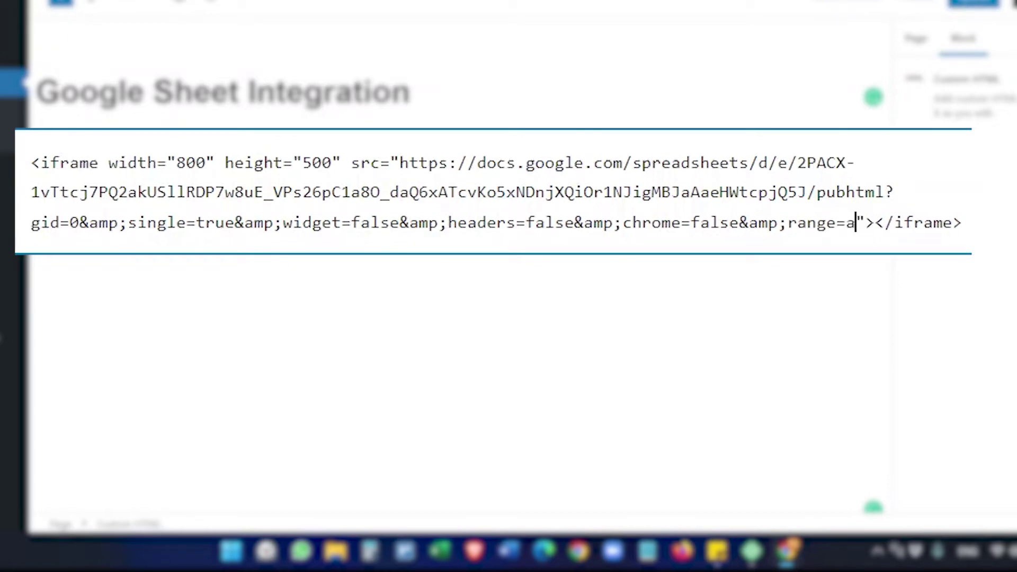
pyautogui.write(':')
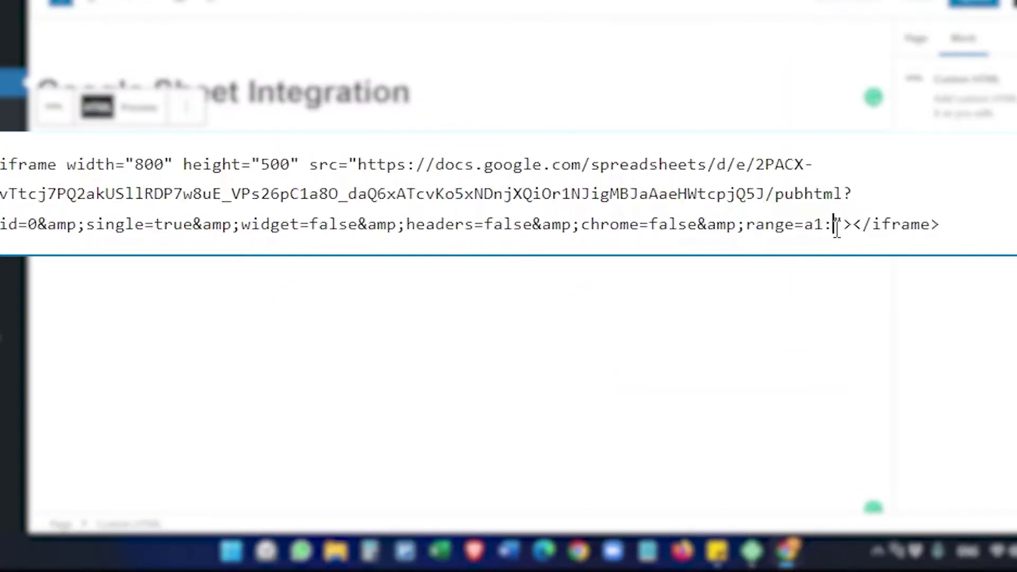
pyautogui.write('d13')
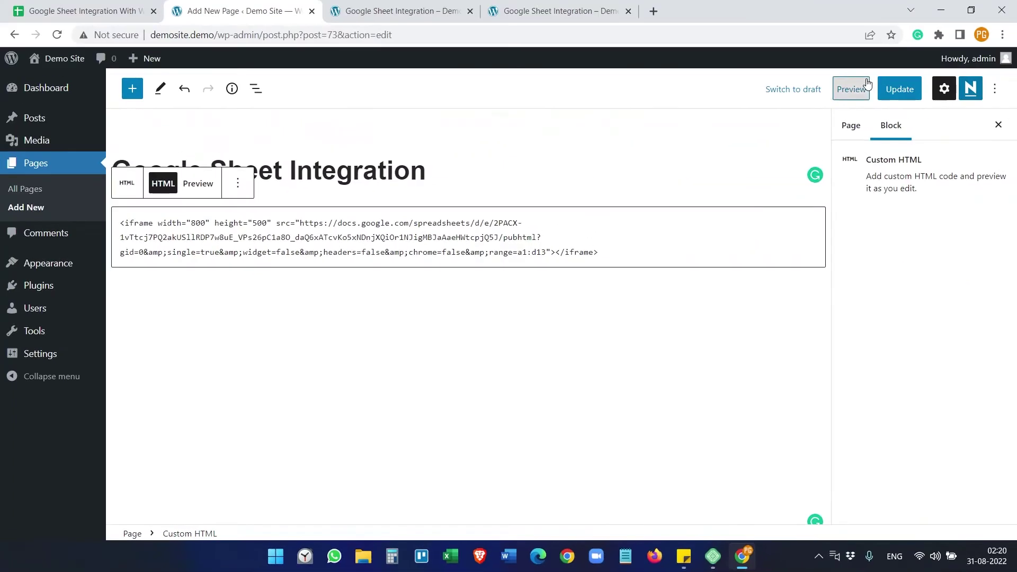
pyautogui.click(867, 84)
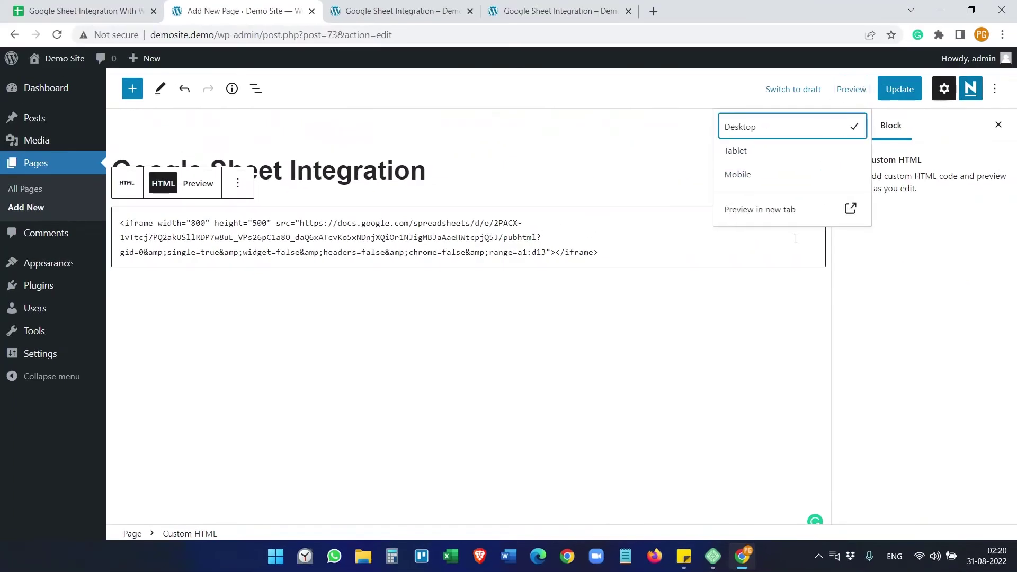
pyautogui.click(799, 219)
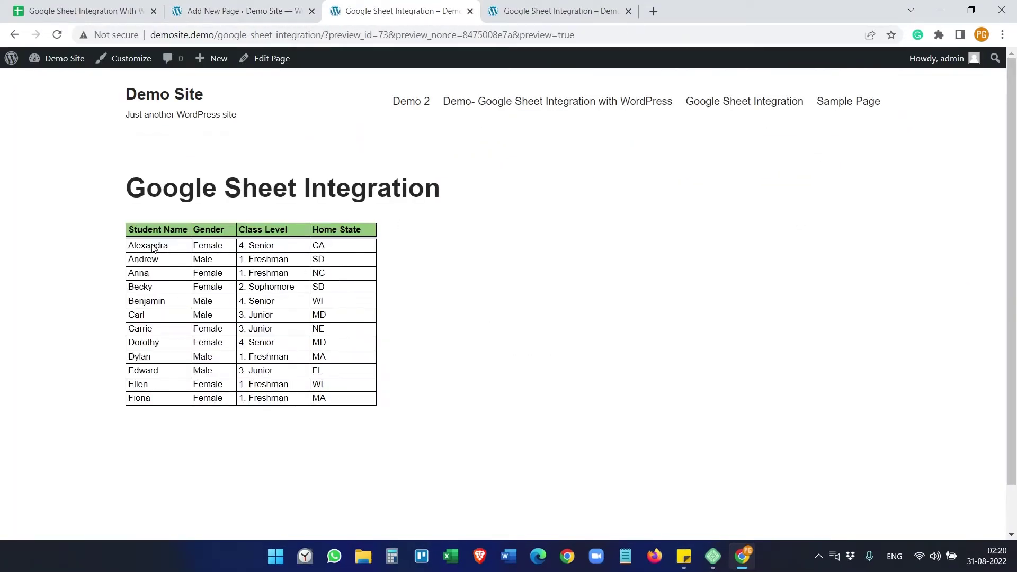
# Step: Highlight the range=a1:d13 part of the embed code to compare it with the spreadsheet
pyautogui.click(58, 13)
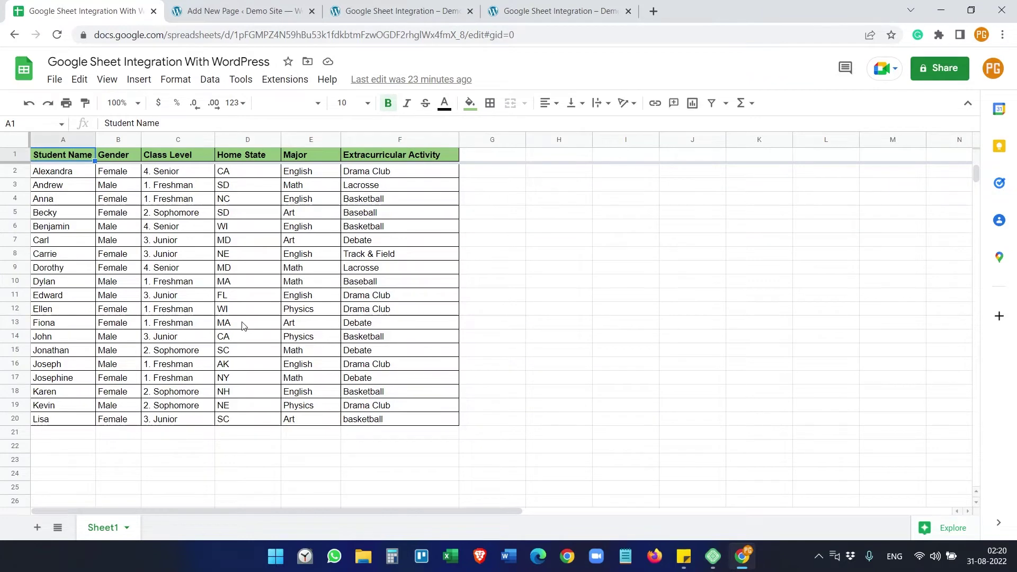
pyautogui.hotkey('ctrl', 'Tab')
pyautogui.click(107, 6)
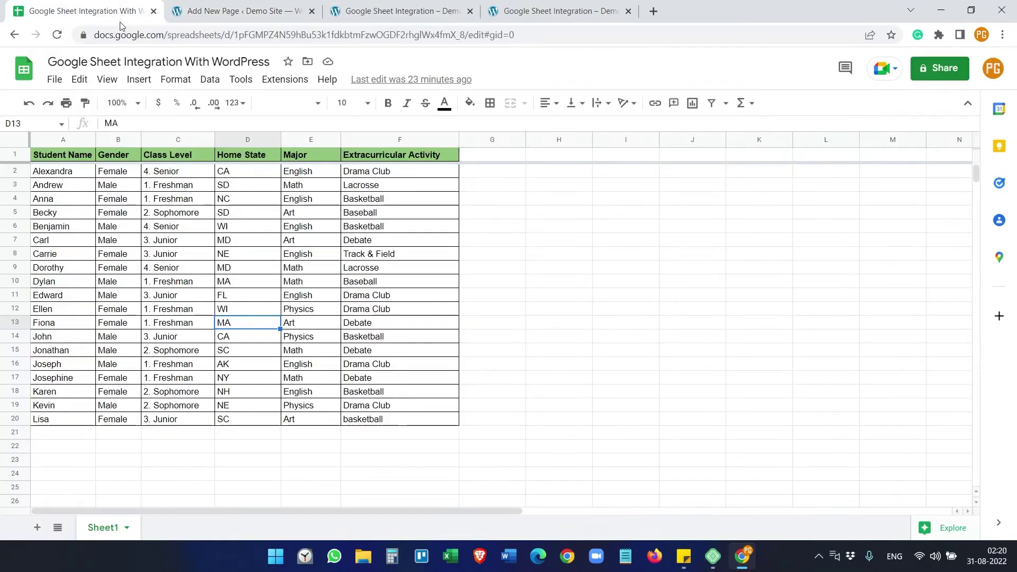
pyautogui.click(695, 284)
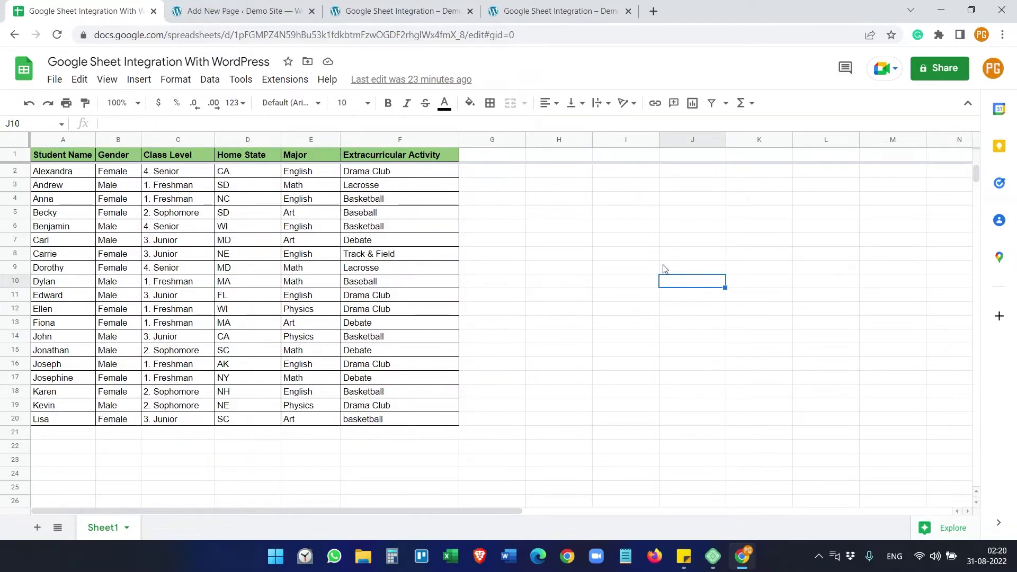
pyautogui.click(243, 4)
pyautogui.moveTo(490, 253); pyautogui.dragTo(532, 272)
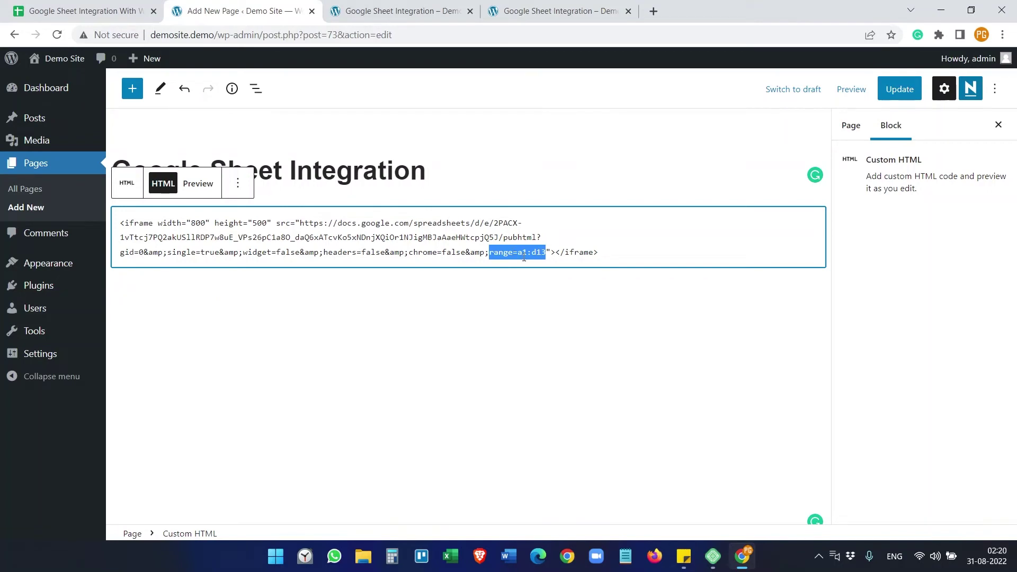
# Step: In the spreadsheet, select the block A1:D13, then the cells D7:F20
pyautogui.click(328, 12)
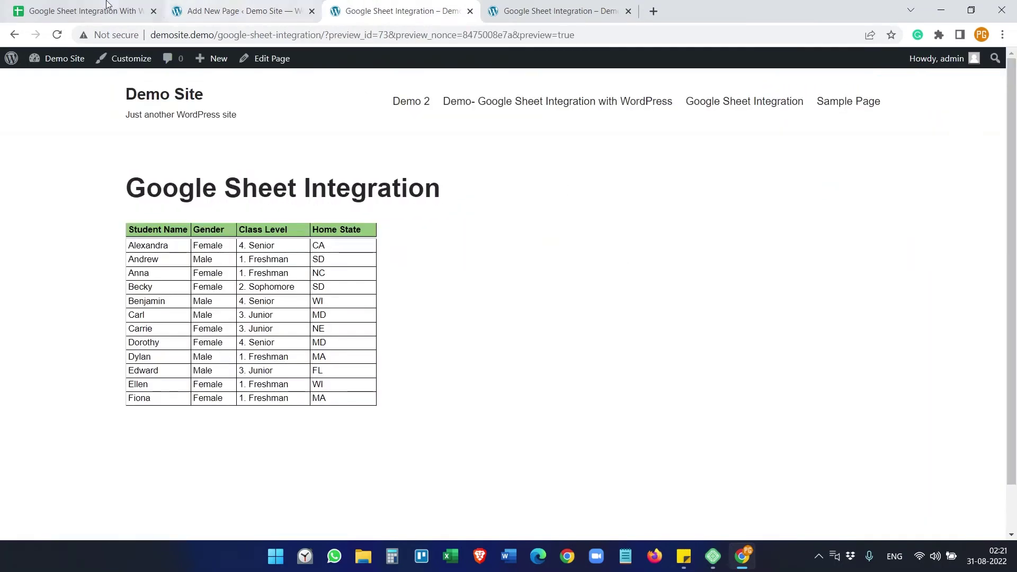
pyautogui.hotkey('ctrl', '1')
pyautogui.click(704, 255)
pyautogui.click(684, 226)
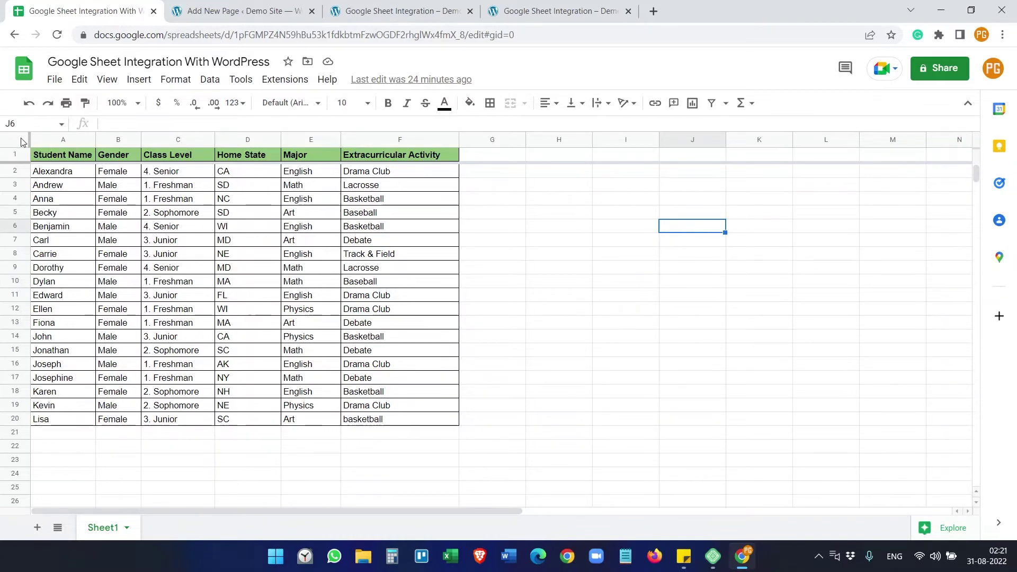
pyautogui.click(686, 273)
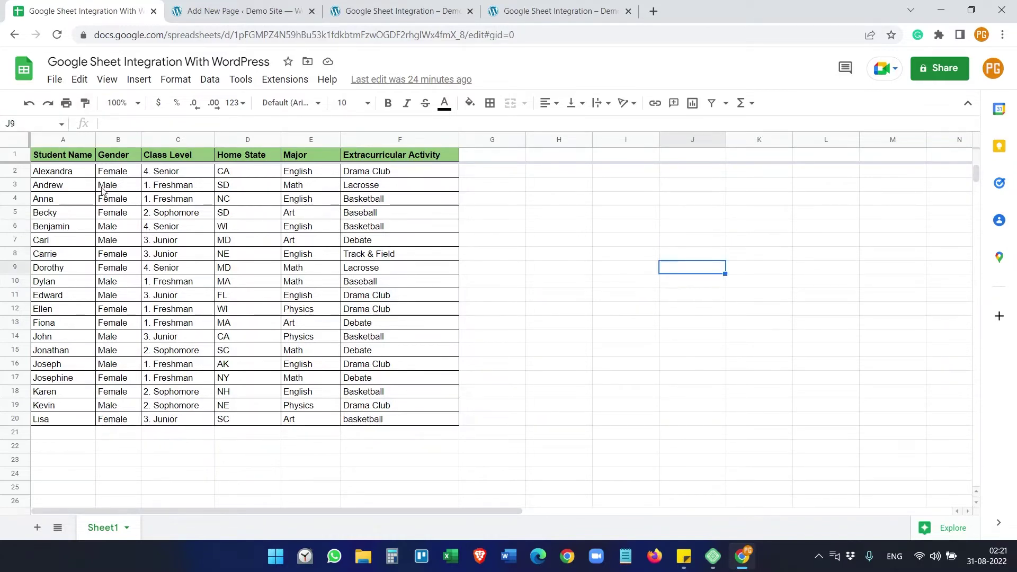
pyautogui.hotkey('ctrl', 'Home')
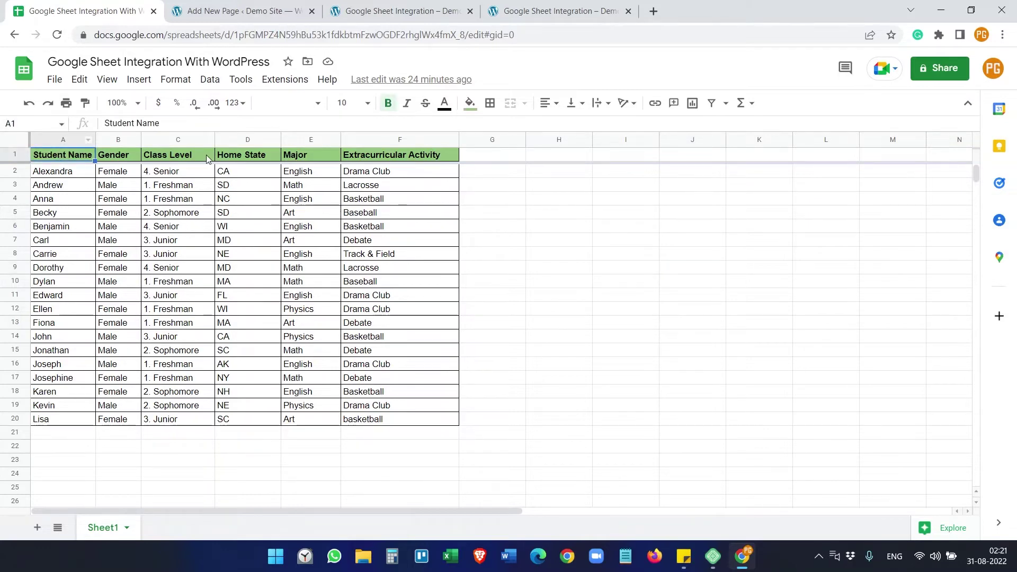
pyautogui.click(231, 325)
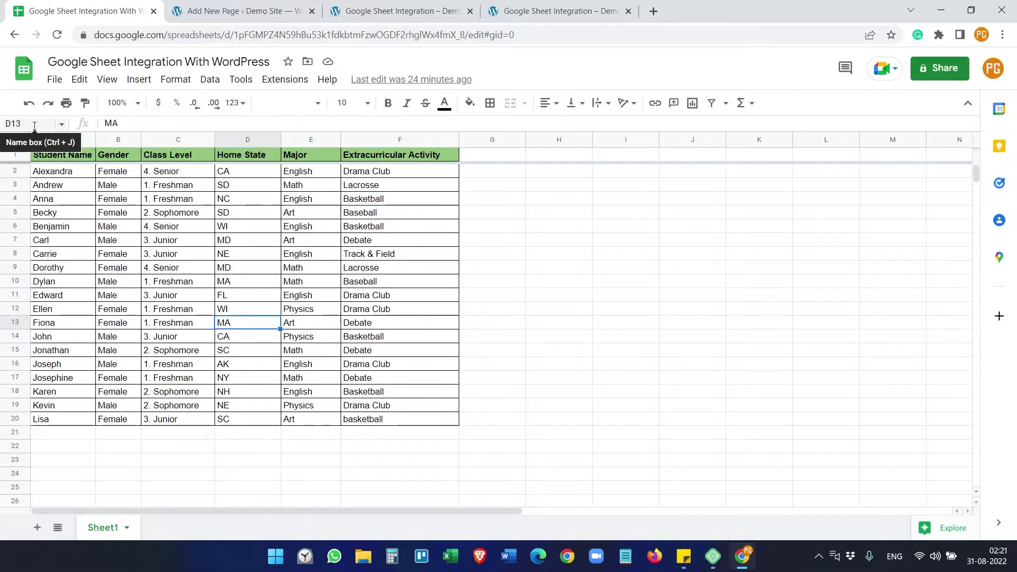
pyautogui.moveTo(41, 159); pyautogui.dragTo(256, 329)
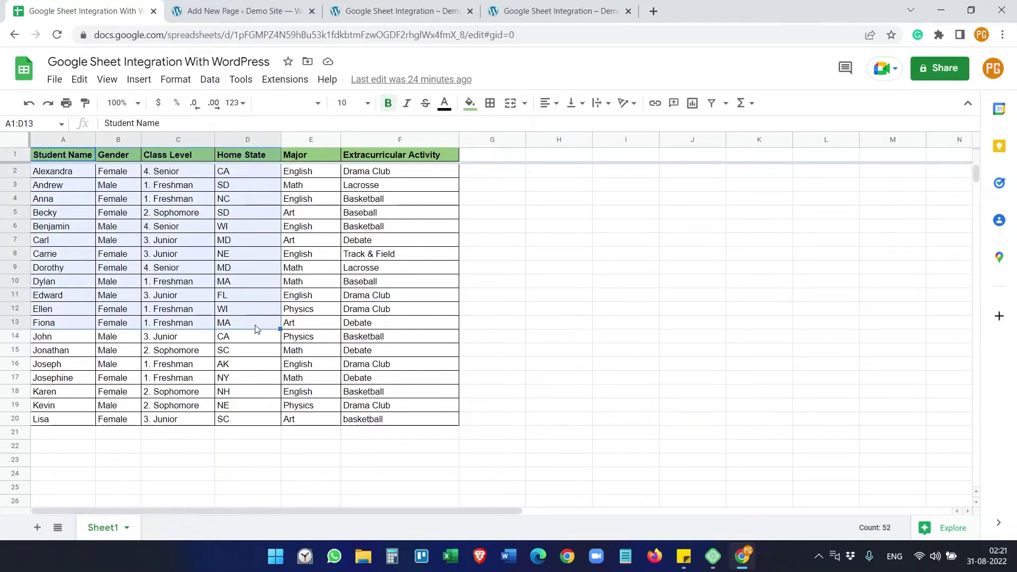
pyautogui.moveTo(248, 241); pyautogui.dragTo(413, 421)
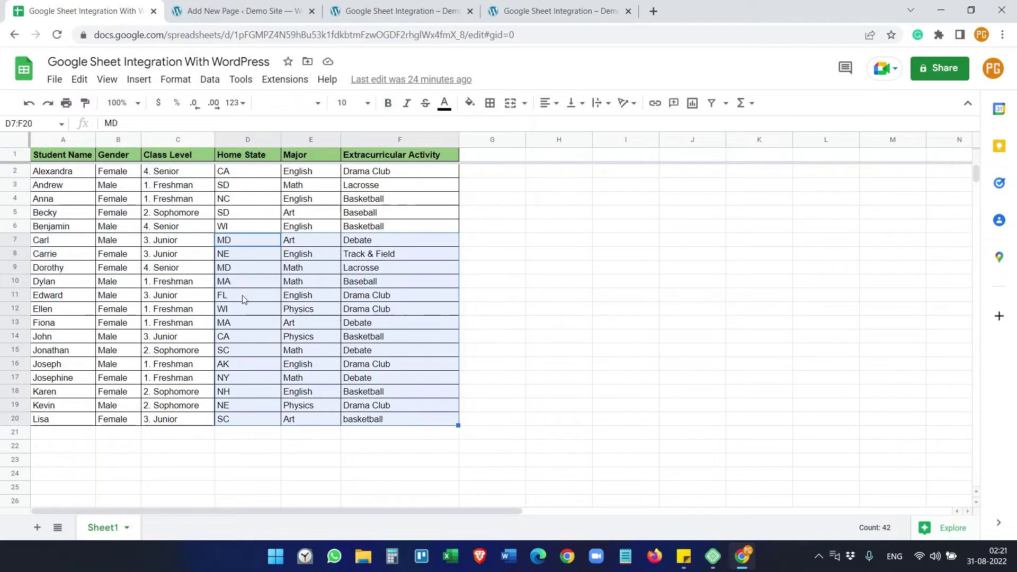
# Step: Scroll the page preview to check the limited table, then go back to the editor
pyautogui.click(241, 9)
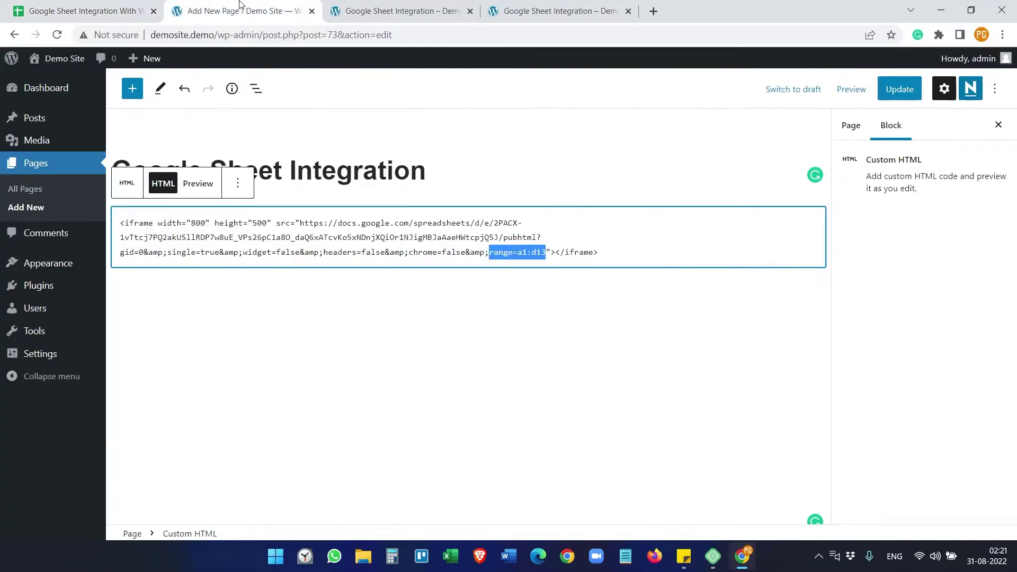
pyautogui.click(360, 15)
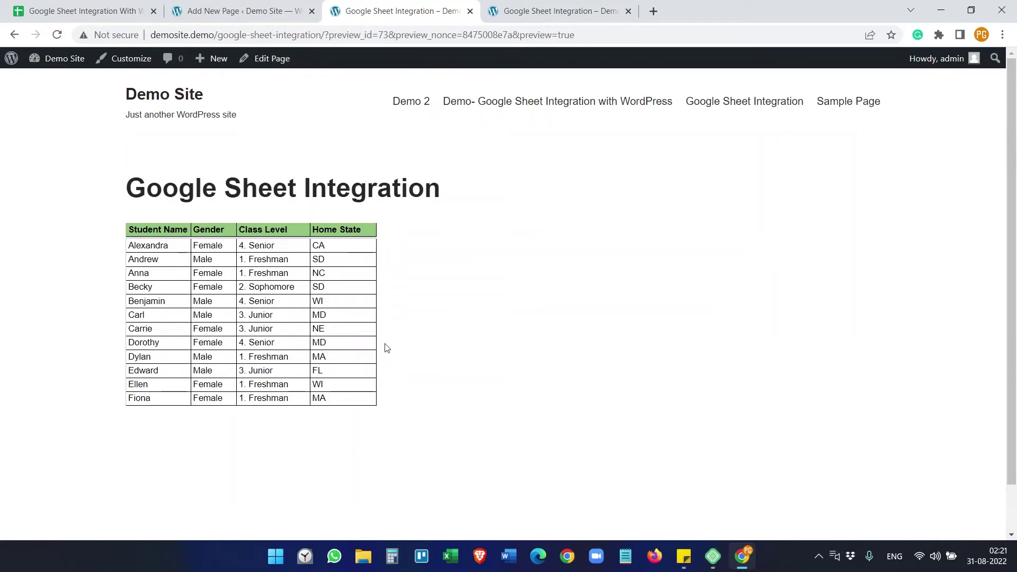
pyautogui.scroll(-1, 1010, 227)
pyautogui.scroll(1, 983, 272)
pyautogui.scroll(-1, 983, 272)
pyautogui.click(270, 5)
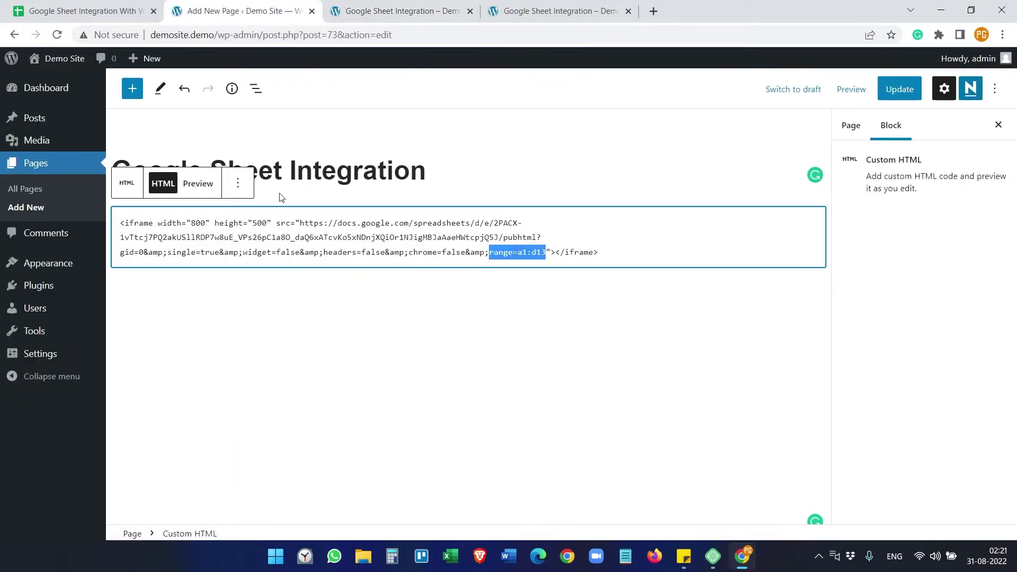
# Step: Change the iframe height from 500 to 100 and preview the short scrolling table
pyautogui.moveTo(252, 223); pyautogui.dragTo(257, 223)
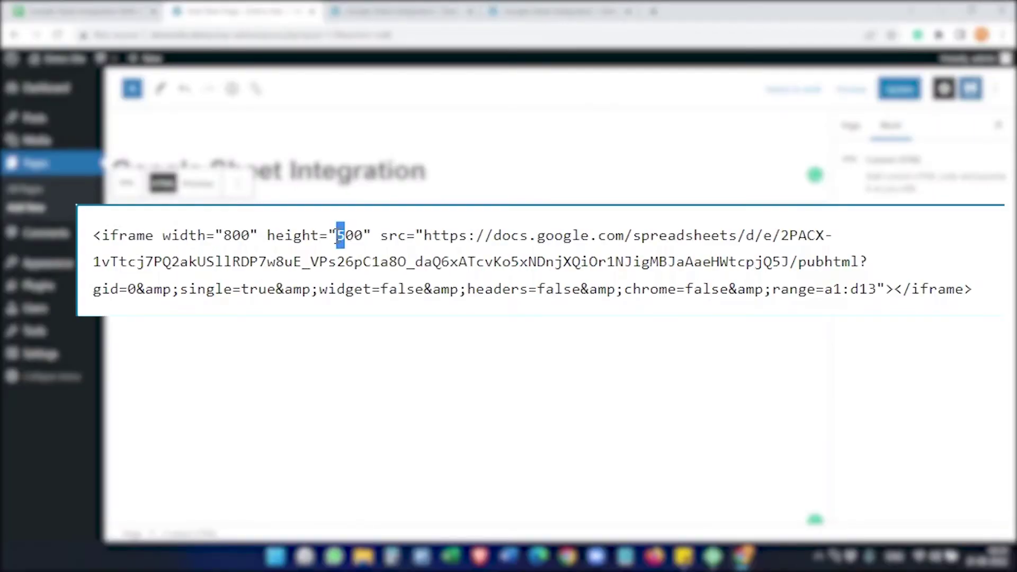
pyautogui.write('1')
pyautogui.click(851, 89)
pyautogui.click(760, 210)
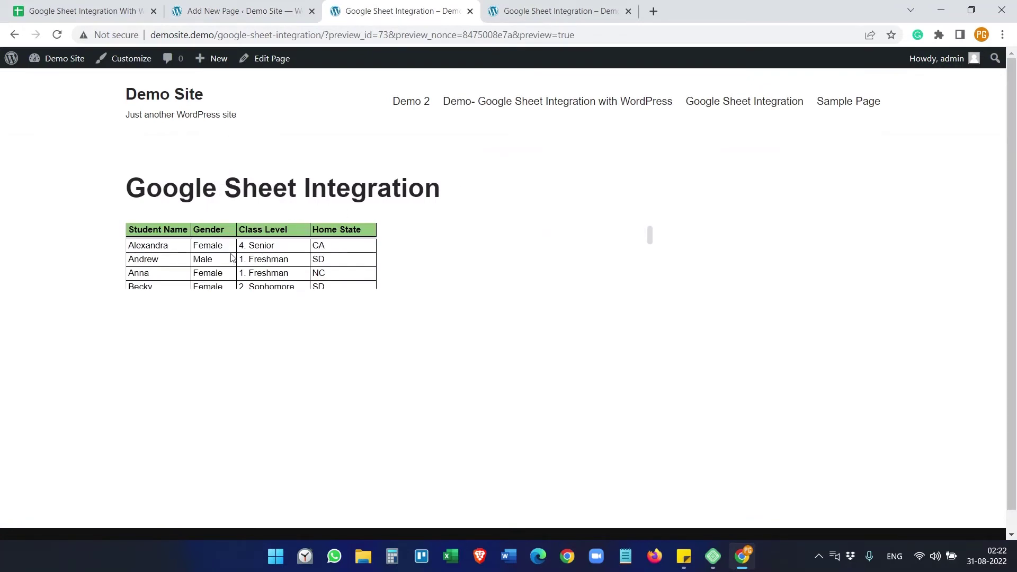
pyautogui.moveTo(650, 236)
pyautogui.mouseDown()
pyautogui.moveTo(650, 274)
pyautogui.moveTo(651, 229)
pyautogui.mouseUp()
# Step: Extend the embed range to a1:f20, save the page and preview it
pyautogui.click(222, 7)
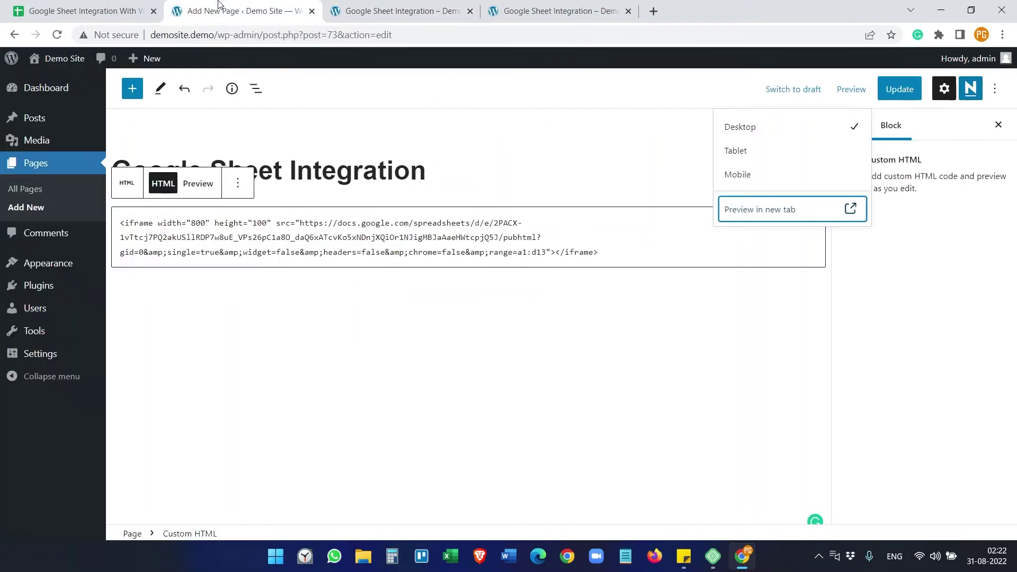
pyautogui.click(47, 7)
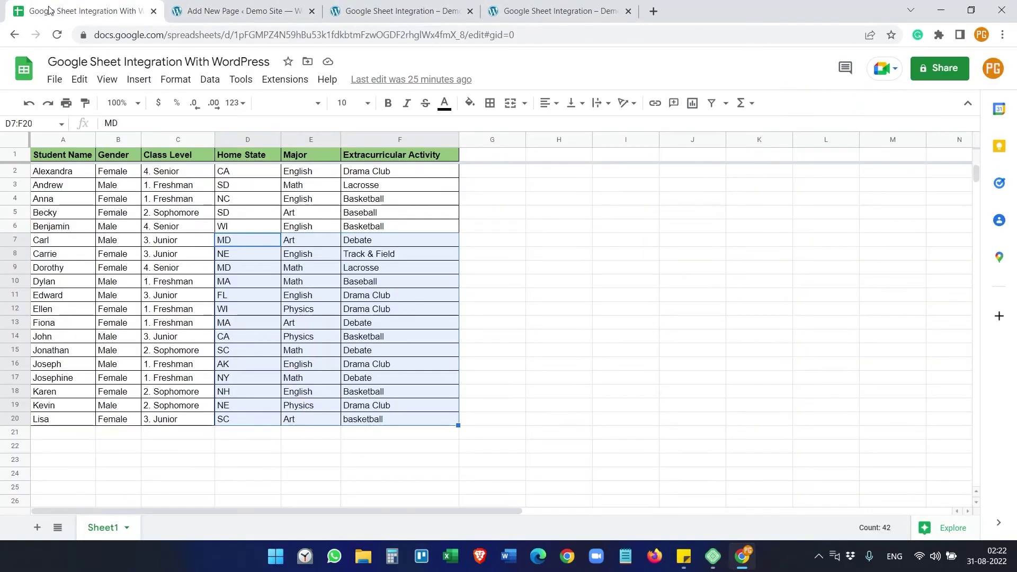
pyautogui.click(385, 424)
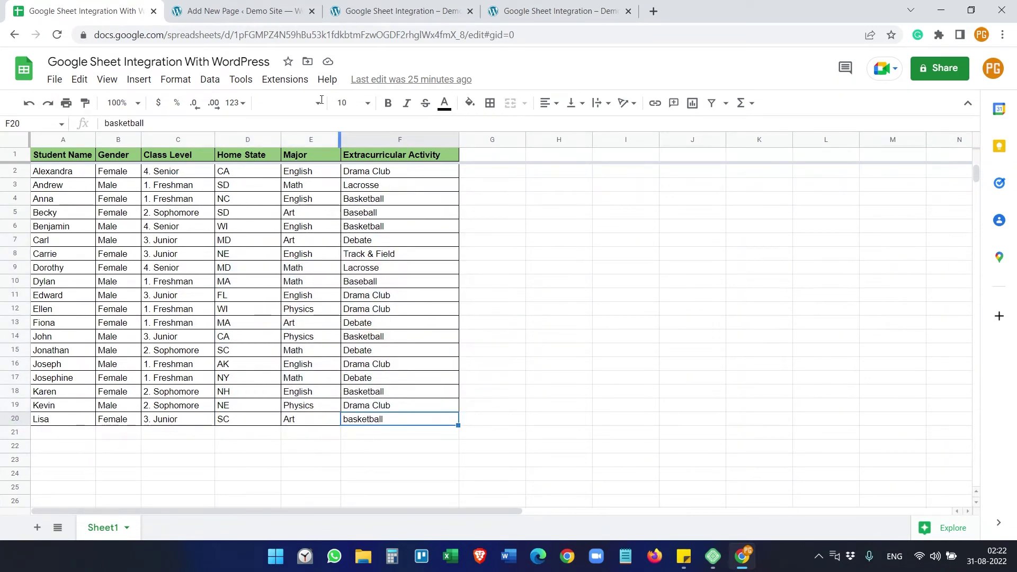
pyautogui.click(239, 11)
pyautogui.moveTo(727, 283)
pyautogui.mouseDown()
pyautogui.moveTo(744, 282)
pyautogui.moveTo(720, 281)
pyautogui.mouseUp()
pyautogui.write('f20')
pyautogui.click(900, 89)
pyautogui.click(852, 89)
pyautogui.click(800, 214)
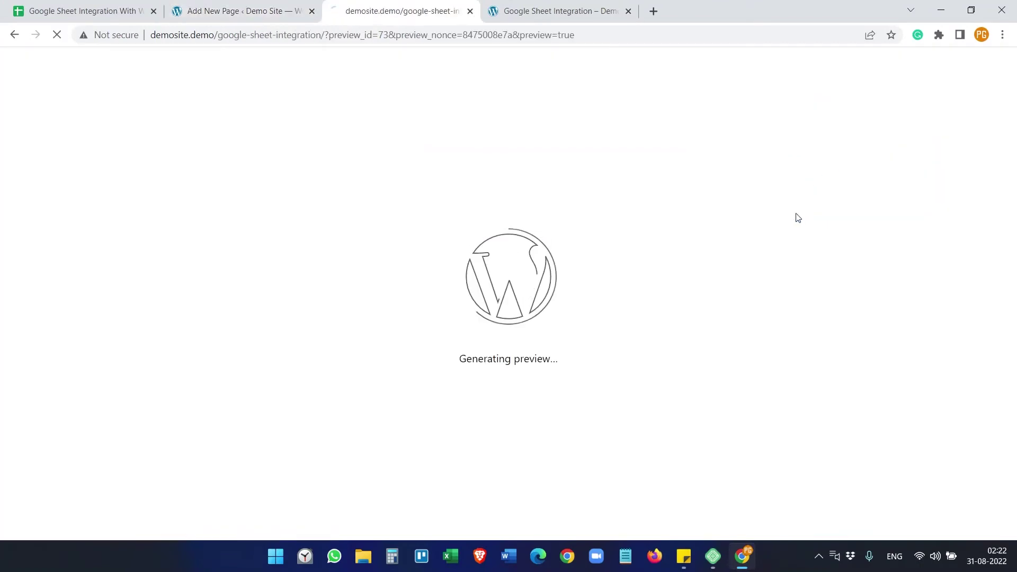
# Step: Set the iframe height to 700 and preview the full six-column, 19-student table
pyautogui.click(258, 9)
pyautogui.moveTo(338, 241); pyautogui.dragTo(330, 242)
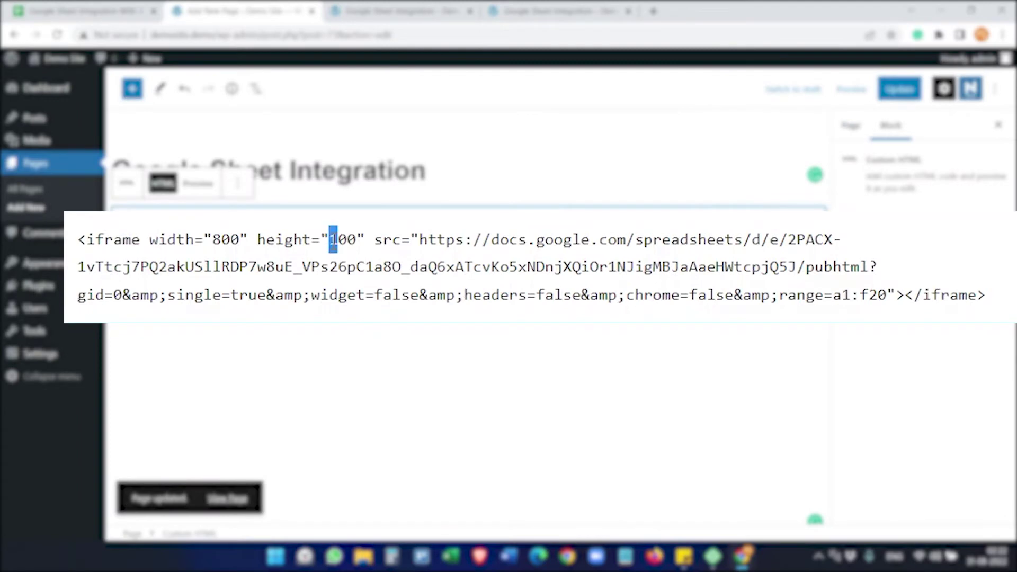
pyautogui.write('7')
pyautogui.click(851, 89)
pyautogui.click(813, 210)
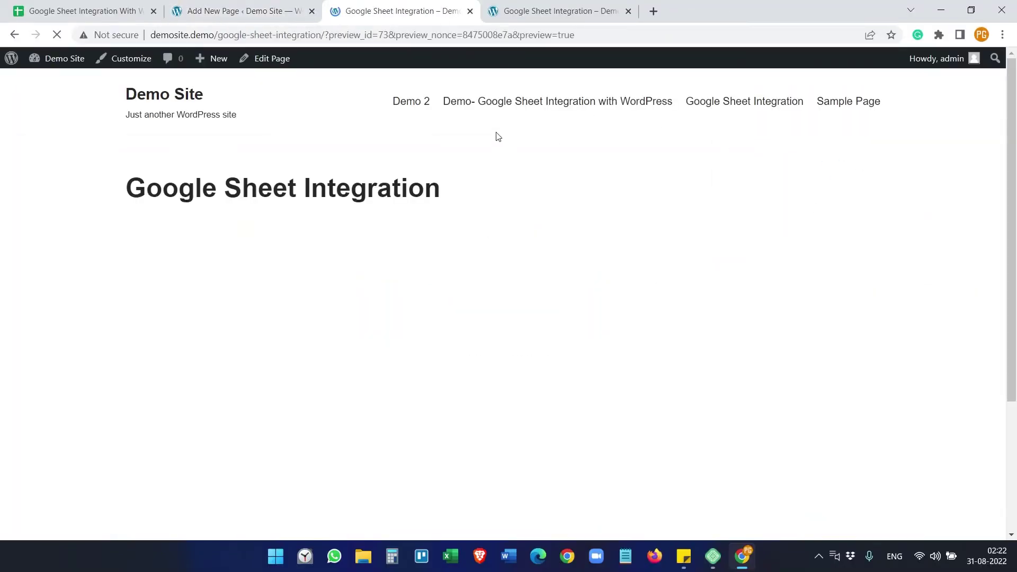
pyautogui.scroll(-2, 498, 159)
pyautogui.scroll(2, 493, 212)
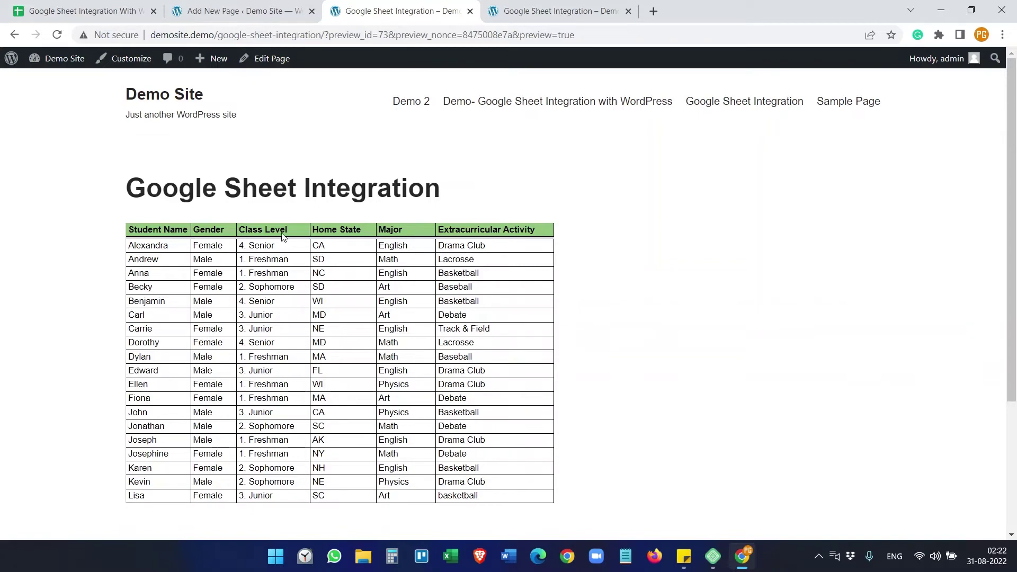
pyautogui.moveTo(142, 230); pyautogui.dragTo(541, 230)
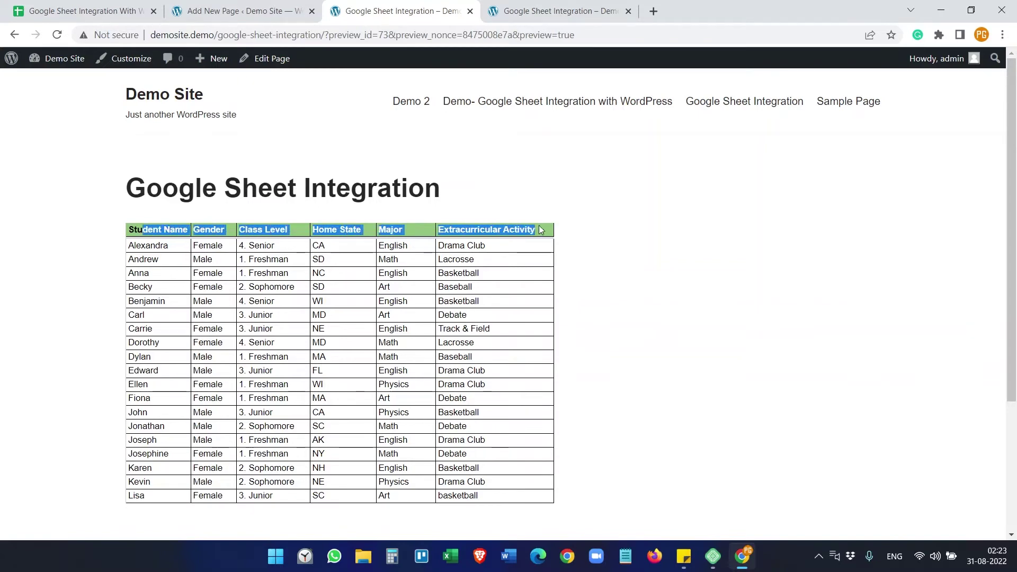
pyautogui.click(117, 10)
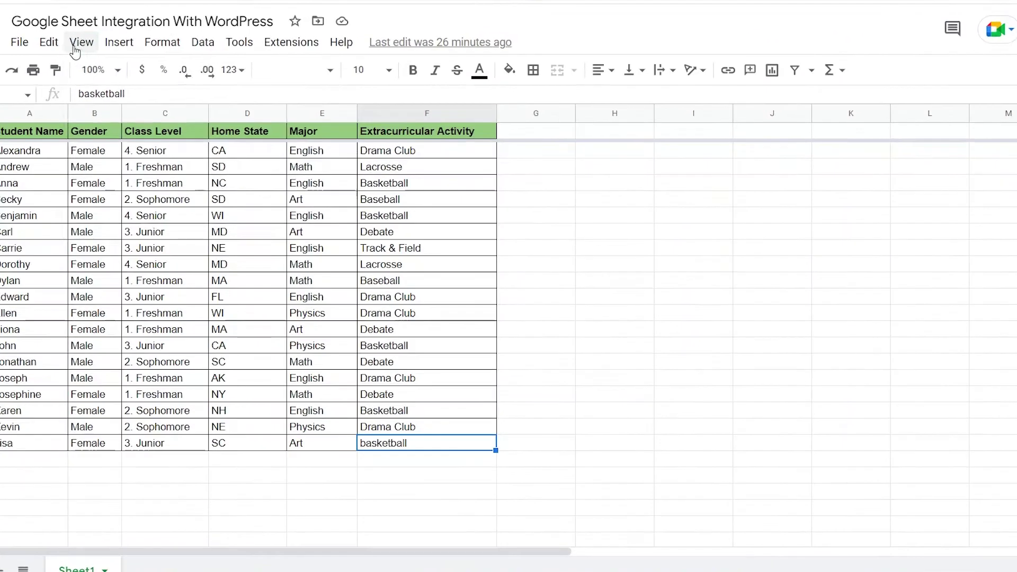
# Step: Freeze 1 row in the sheet and scroll to confirm the header stays fixed
pyautogui.click(104, 81)
pyautogui.moveTo(101, 101)
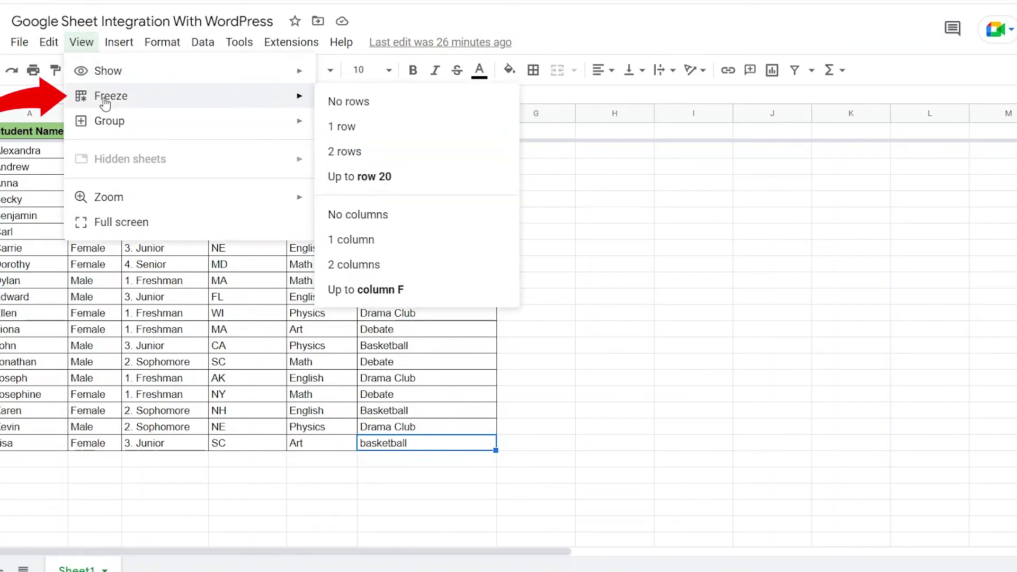
pyautogui.click(344, 127)
pyautogui.scroll(-8, 323, 209)
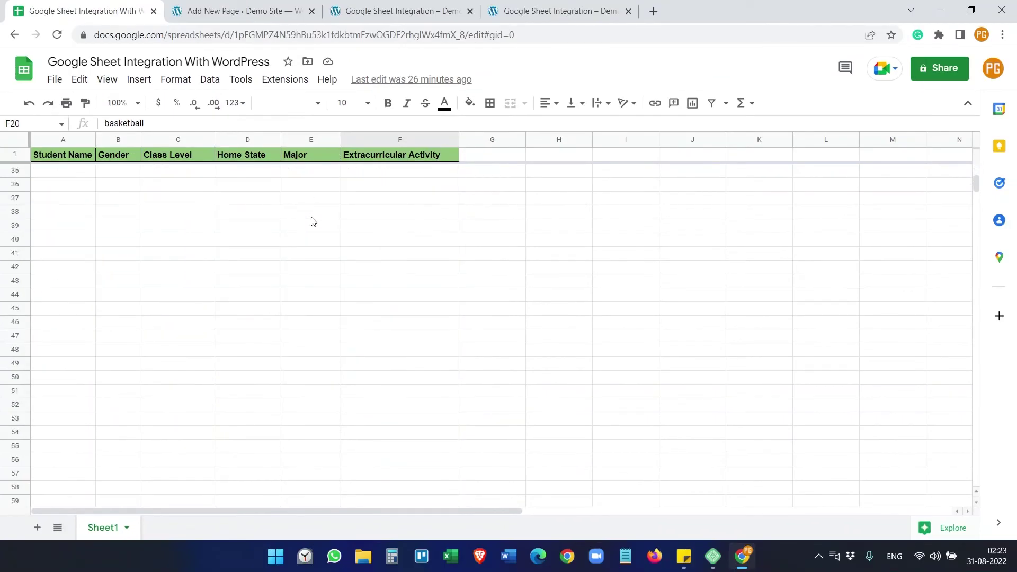
pyautogui.scroll(8, 313, 222)
pyautogui.scroll(-4, 312, 221)
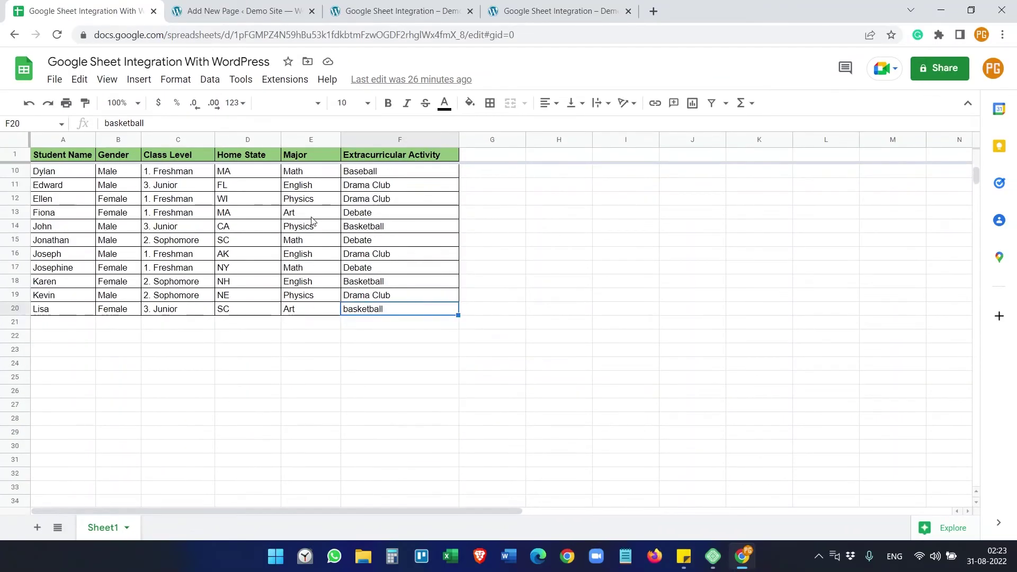
pyautogui.scroll(4, 312, 222)
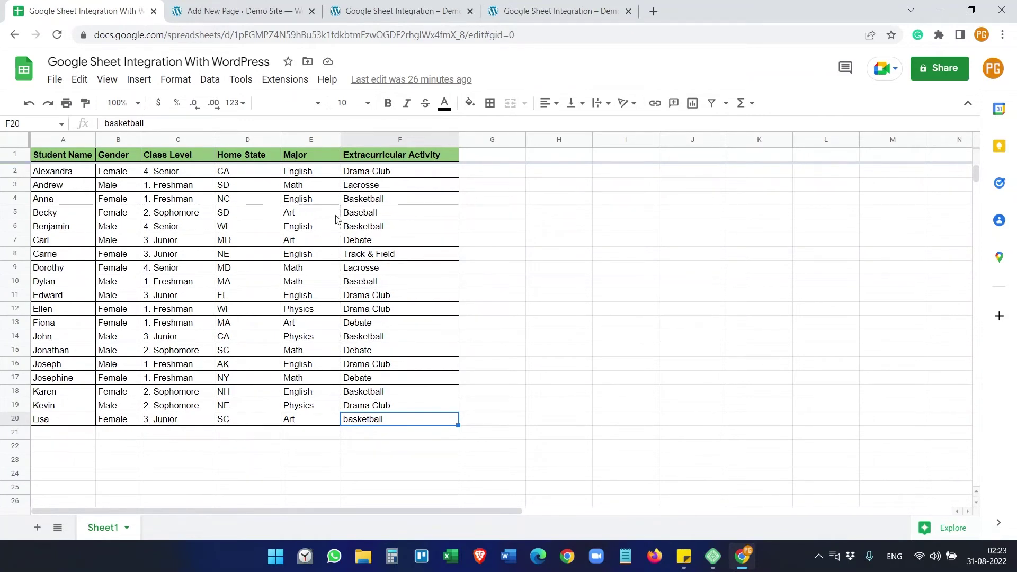
pyautogui.scroll(-1, 334, 234)
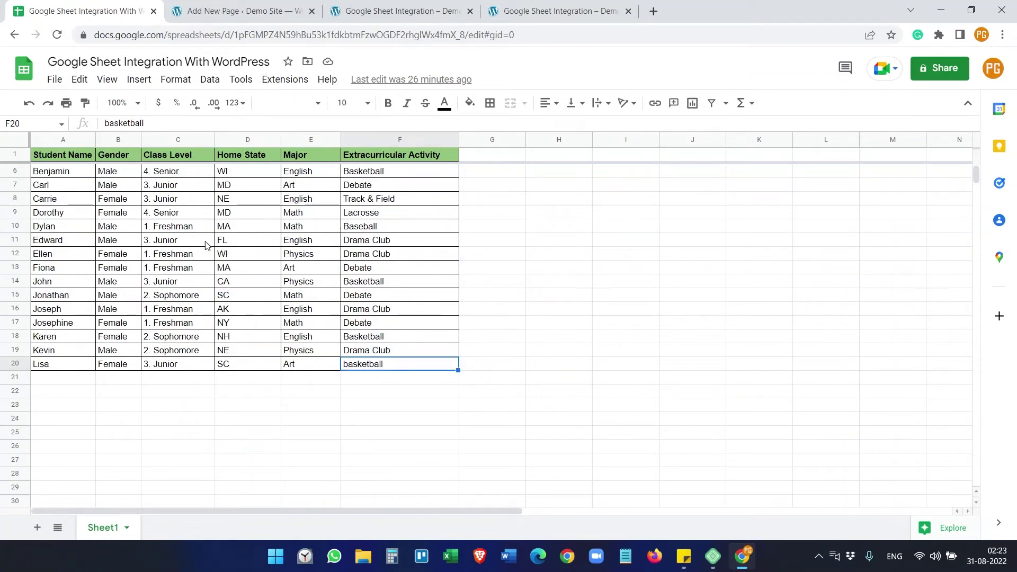
pyautogui.scroll(1, 295, 269)
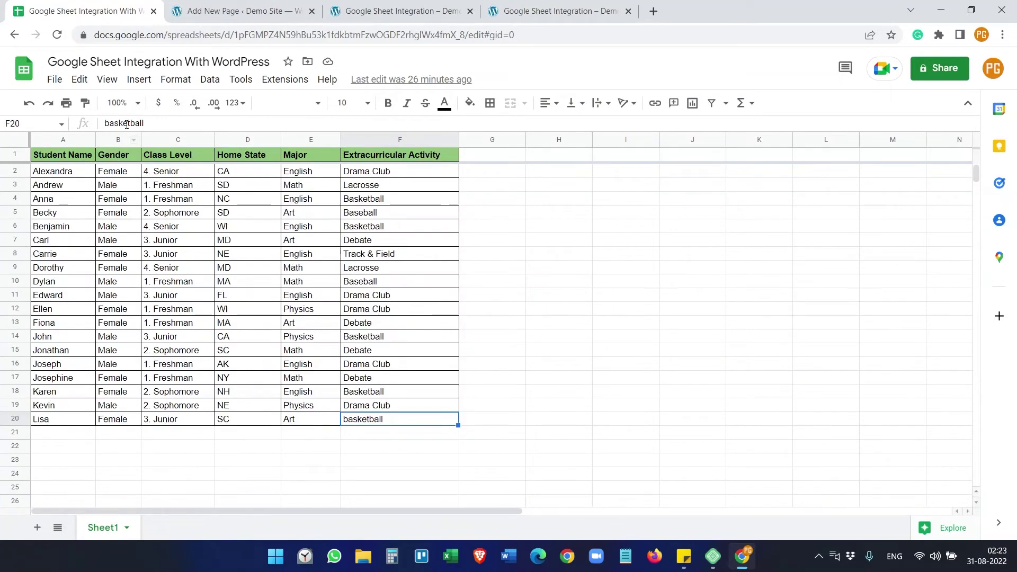
pyautogui.click(399, 6)
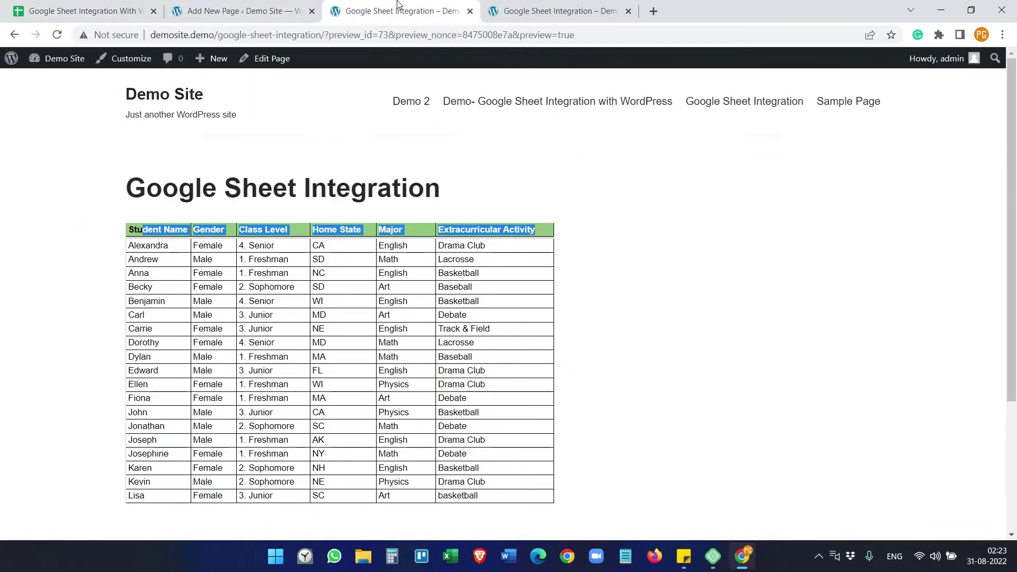
# Step: Insert an empty Custom HTML block below the iframe embed block
pyautogui.click(329, 231)
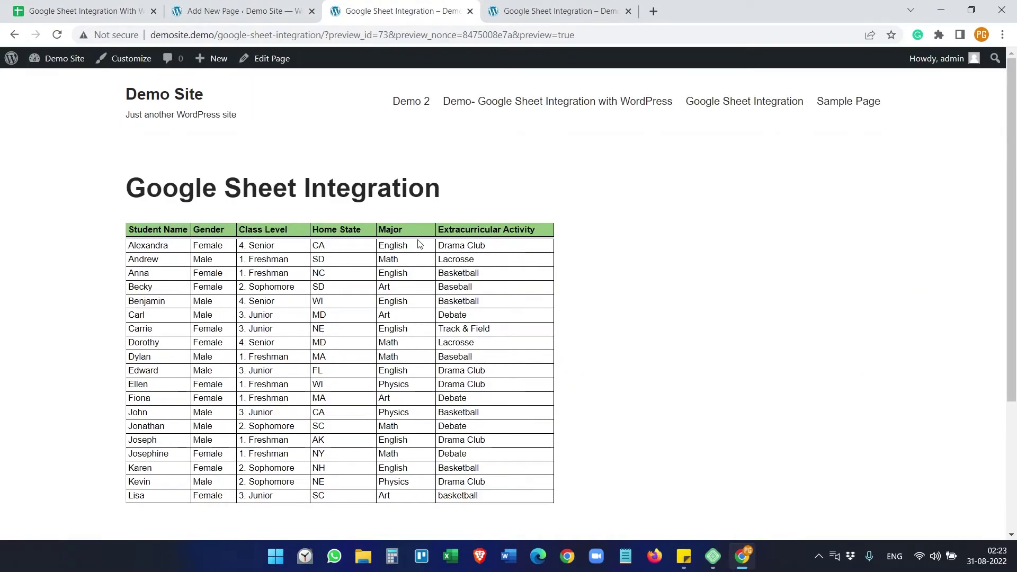
pyautogui.scroll(-4, 424, 259)
pyautogui.scroll(4, 424, 258)
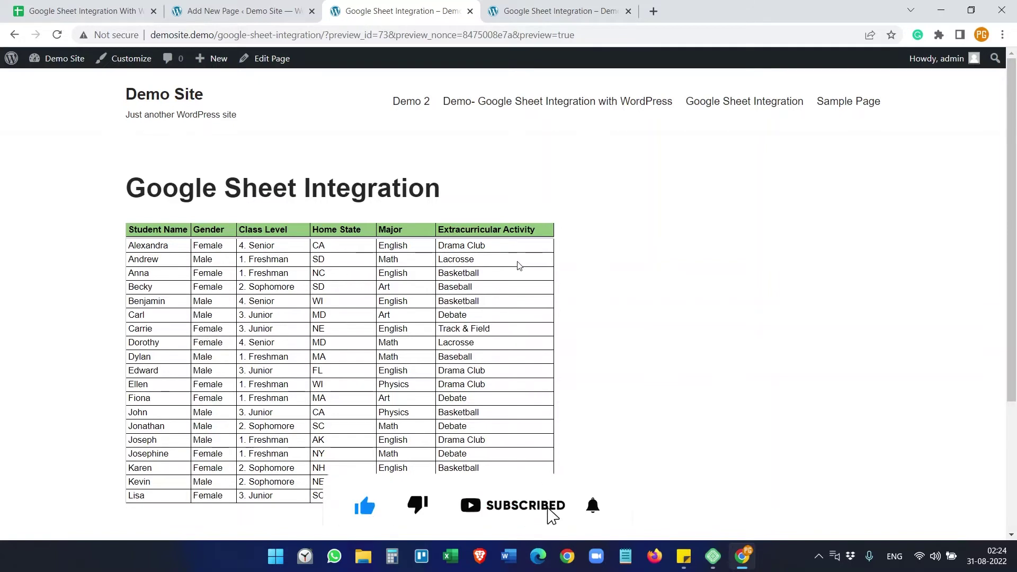
pyautogui.hotkey('ctrl', 'shift', 'Tab')
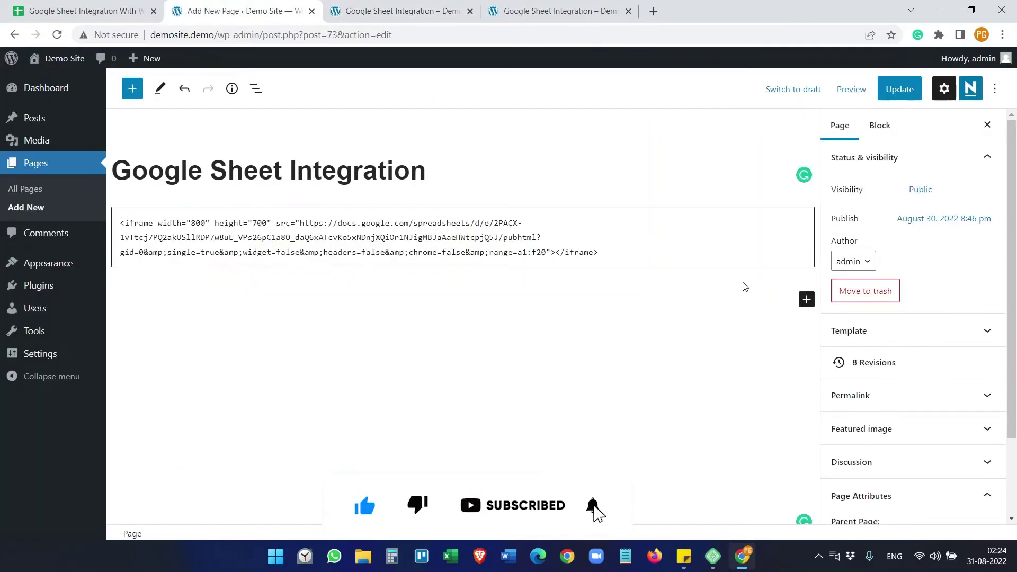
pyautogui.click(806, 300)
pyautogui.click(683, 398)
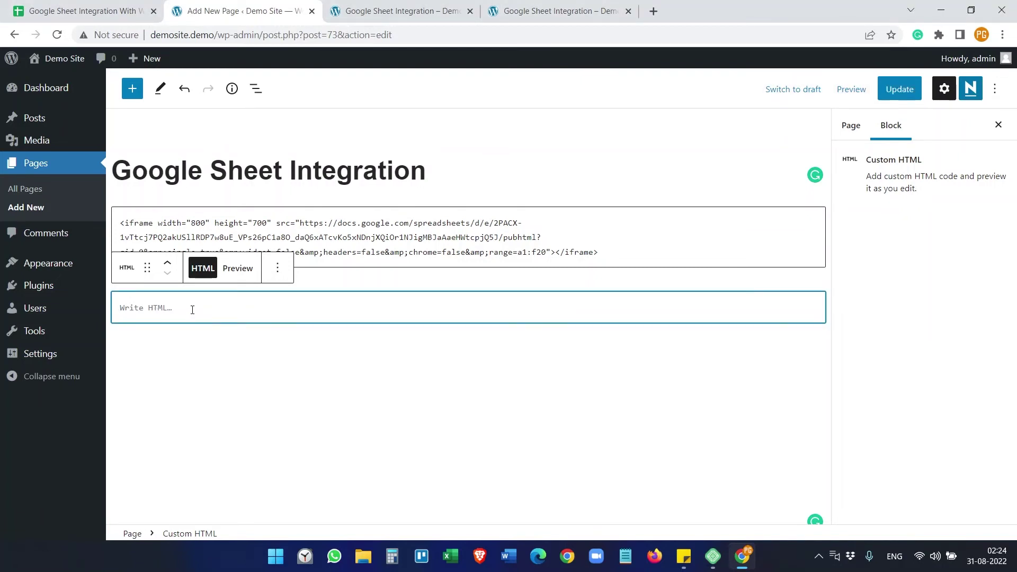
# Step: Paste a two-row table/tr/td skeleton into the new Custom HTML block
pyautogui.hotkey('ctrl', 'v')
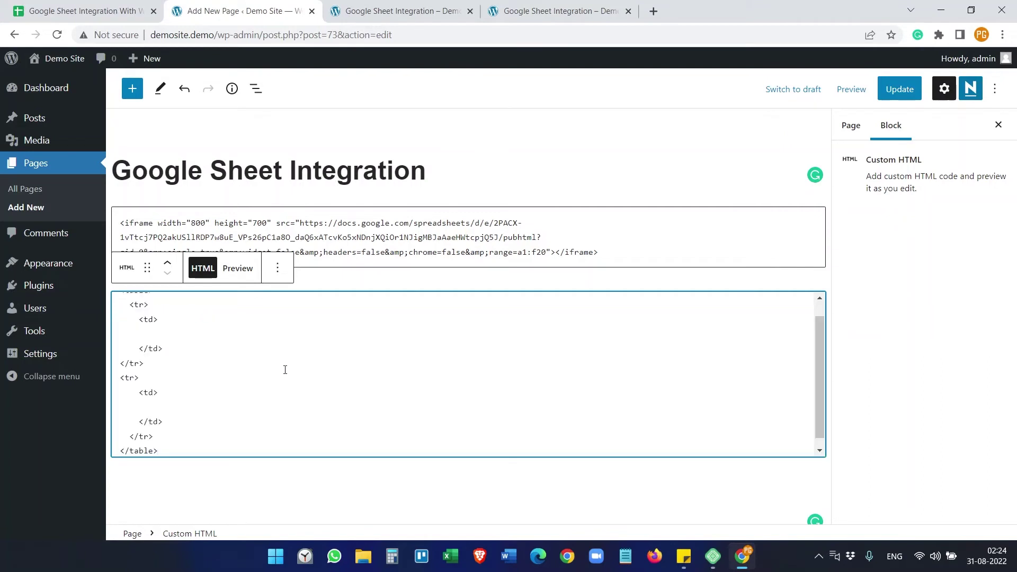
pyautogui.scroll(1, 265, 364)
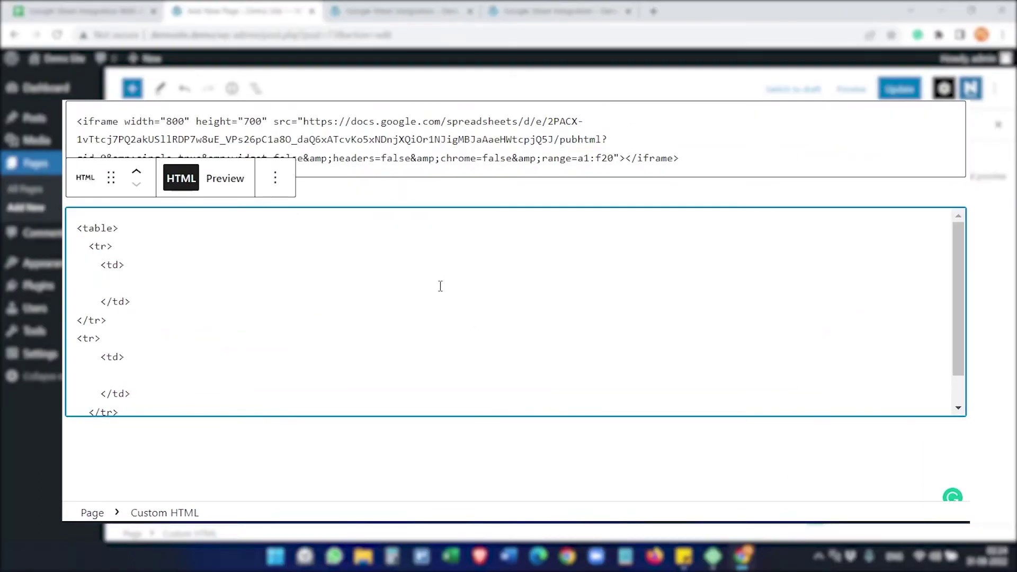
pyautogui.scroll(-1, 406, 289)
pyautogui.scroll(1, 406, 288)
# Step: Copy the iframe embed code into the table's first cell and mark the 20 in its range
pyautogui.moveTo(681, 157); pyautogui.dragTo(78, 122)
pyautogui.hotkey('ctrl', 'c')
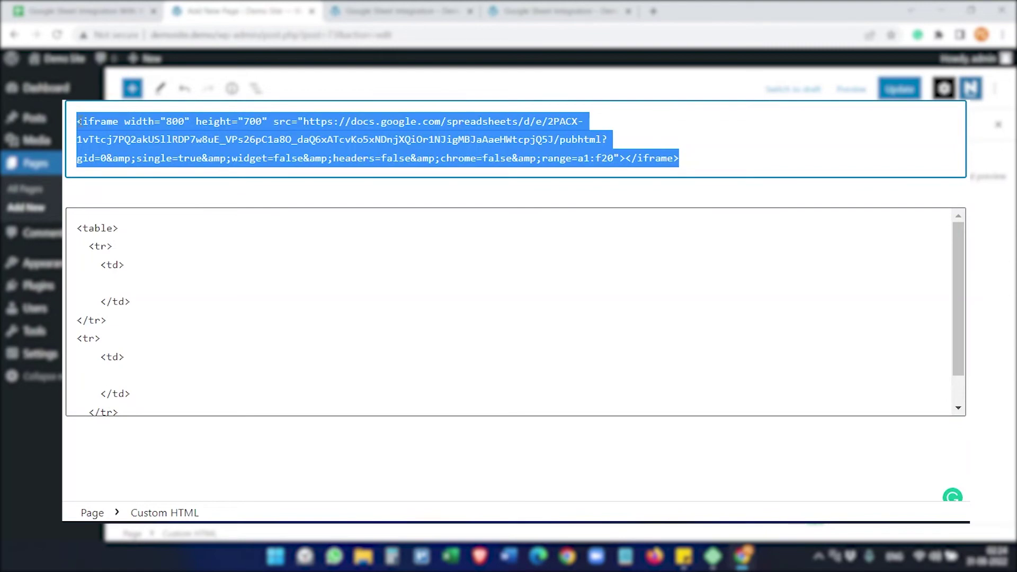
pyautogui.click(120, 282)
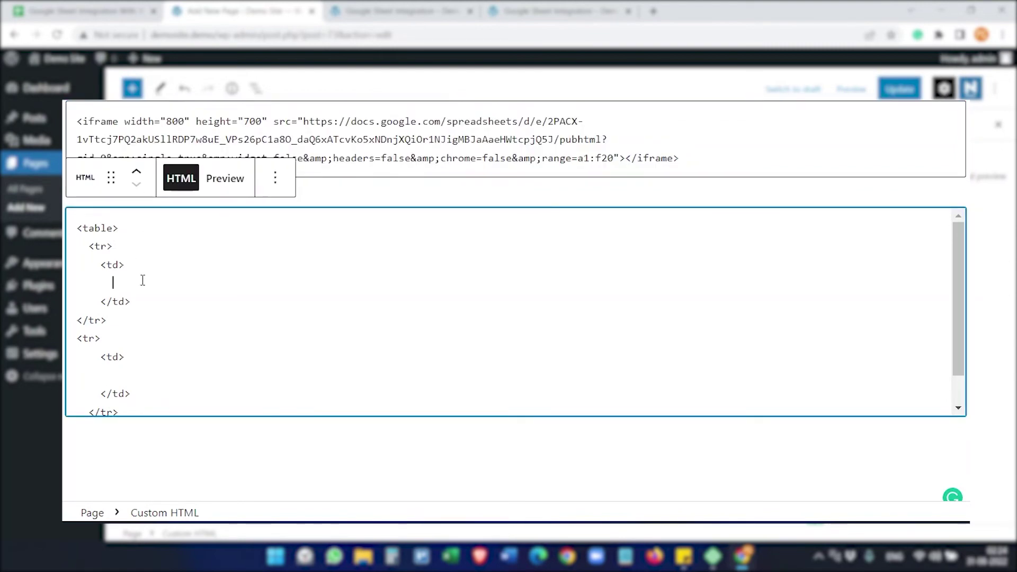
pyautogui.write('<iframe width="800" height="700" src="https://docs.google.com/spreadsheets/d/e/2PACX-1vTtcj7PQ2akUSllRDP7w8uE_VPs26pC1a80_daQ6xATcvKo5xNDnjXQiOr1NJigMBJaAaeHWtcpjQ5J/pubhtml?gid=0&amp;single=true&amp;widget=false&amp;headers=false&amp;chrome=false&amp;range=a1:f20"></iframe>')
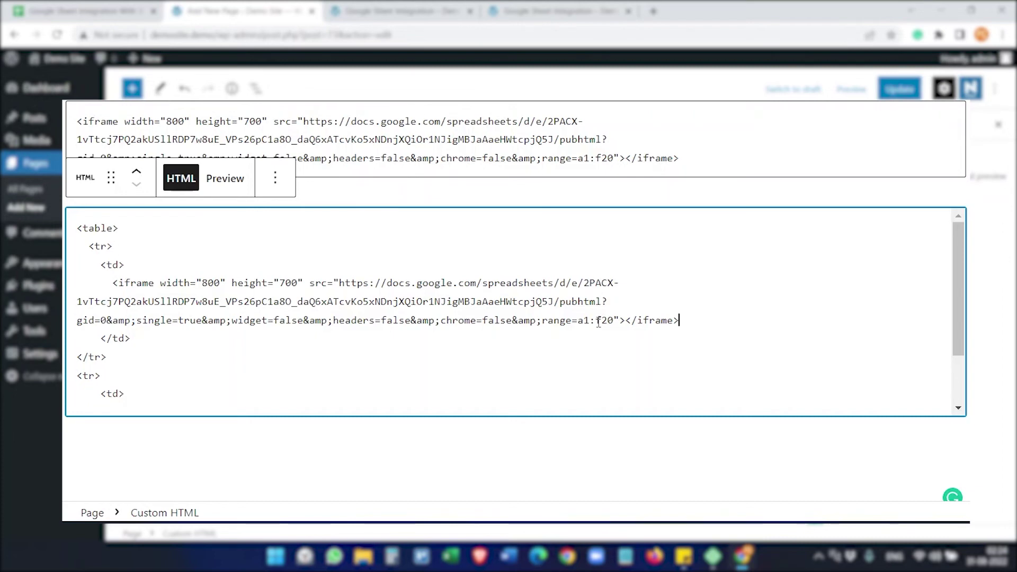
pyautogui.moveTo(613, 322); pyautogui.dragTo(602, 321)
# Step: Confirm the header ends at F1 and set the first-row iframe's range to a1:f1
pyautogui.click(84, 11)
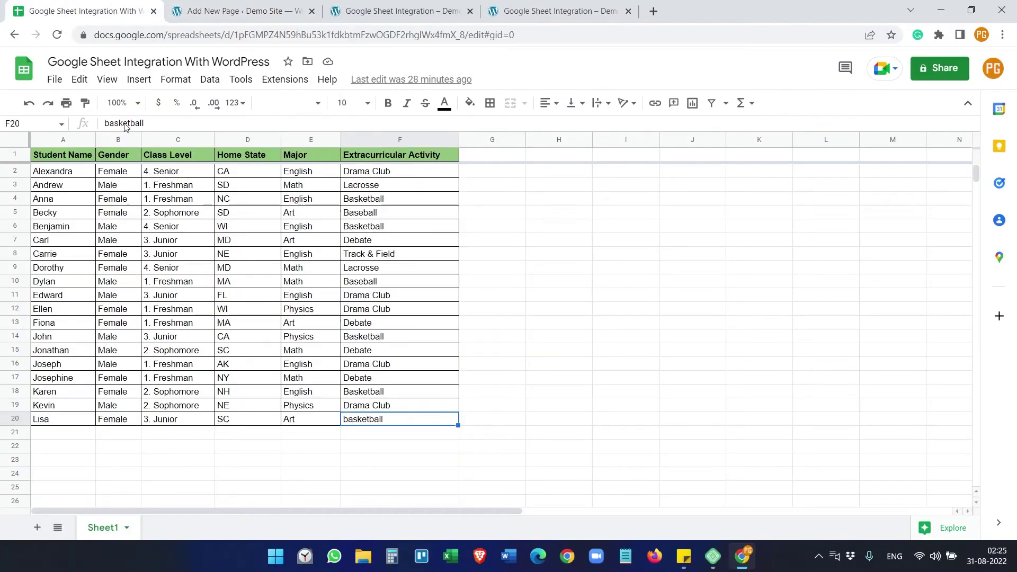
pyautogui.click(81, 157)
pyautogui.hotkey('ctrl', 'Right')
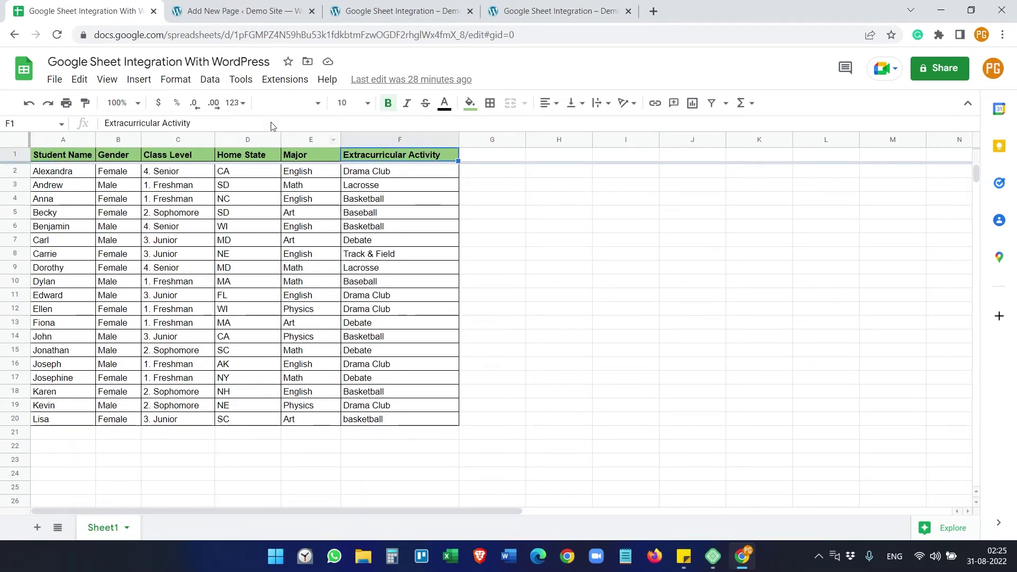
pyautogui.click(397, 9)
pyautogui.click(249, 9)
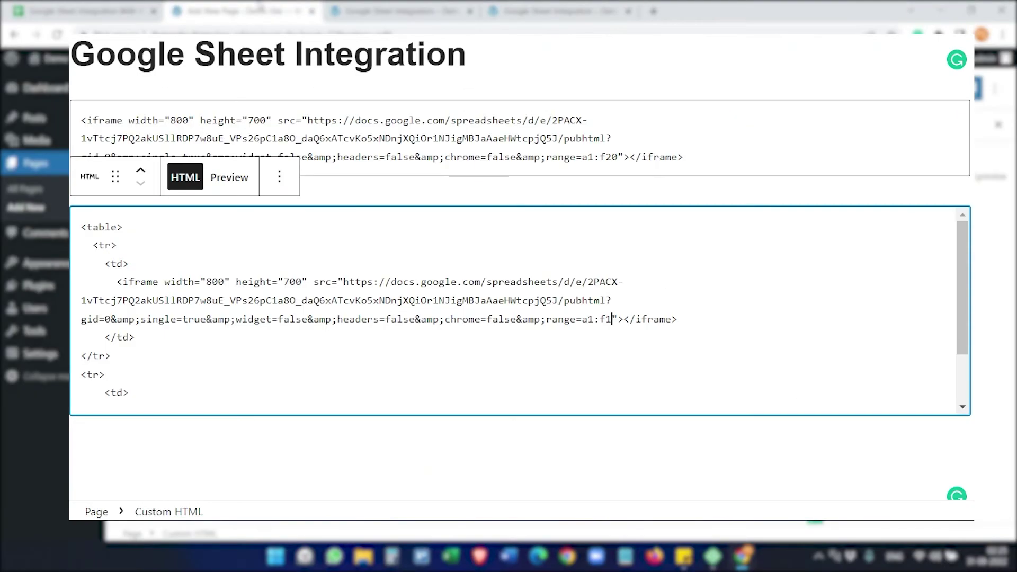
pyautogui.click(613, 318)
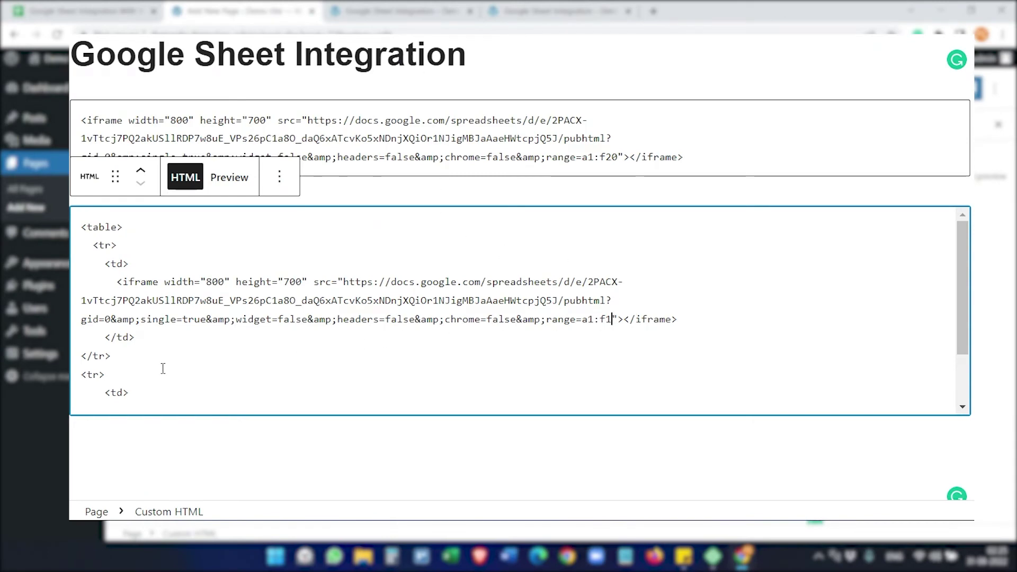
# Step: Paste the iframe into the second row's cell with range a2:f20, matching cells A2:F20
pyautogui.scroll(-2, 168, 373)
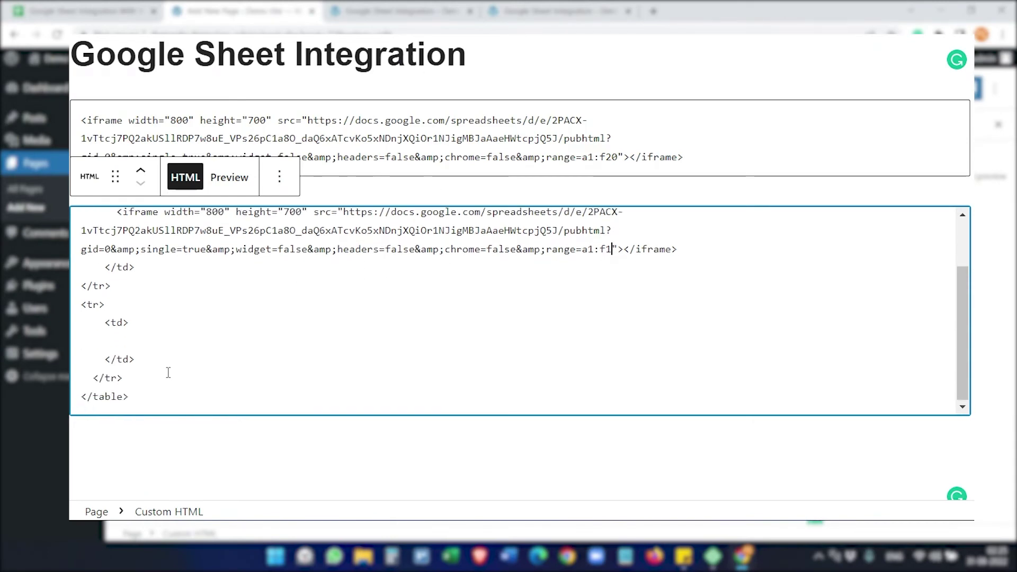
pyautogui.click(138, 338)
pyautogui.hotkey('ctrl', 'v')
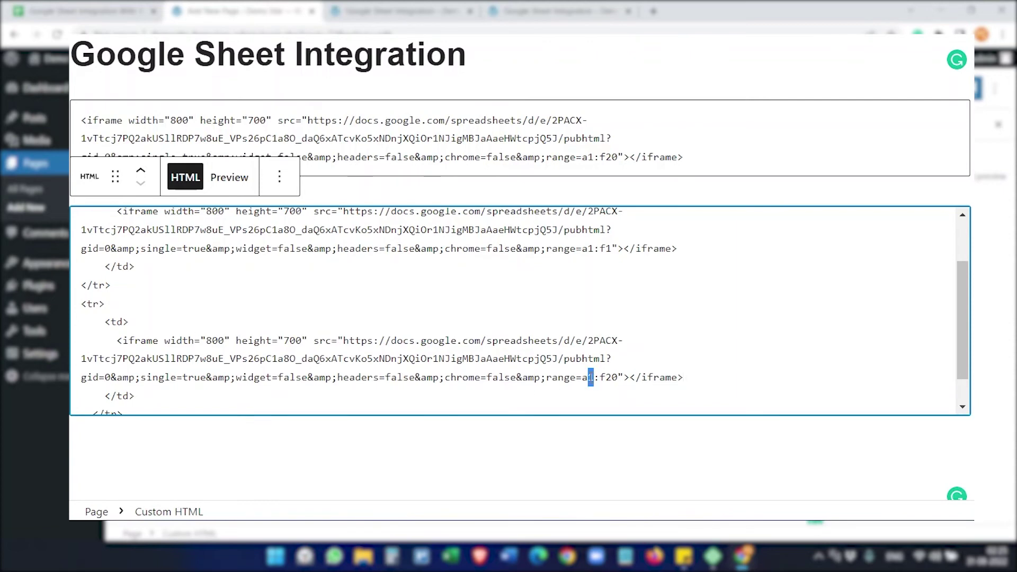
pyautogui.click(100, 6)
pyautogui.moveTo(73, 171); pyautogui.dragTo(378, 419)
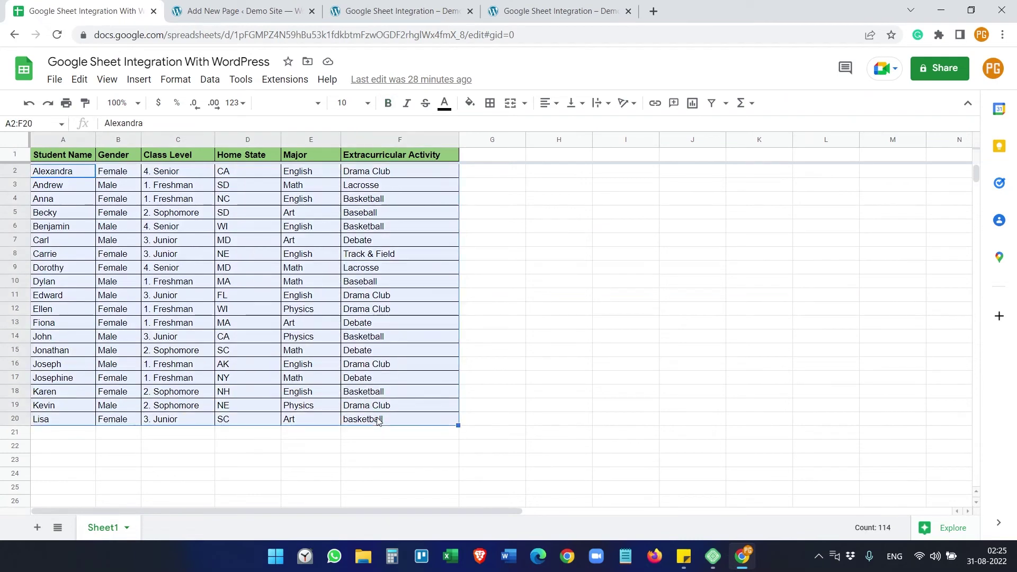
pyautogui.click(280, 6)
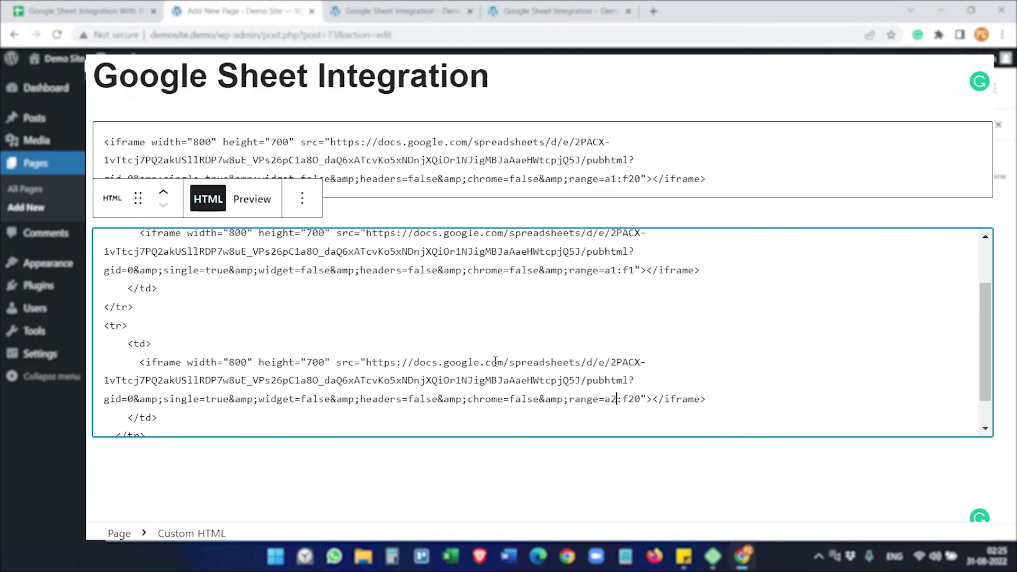
pyautogui.scroll(3, 495, 360)
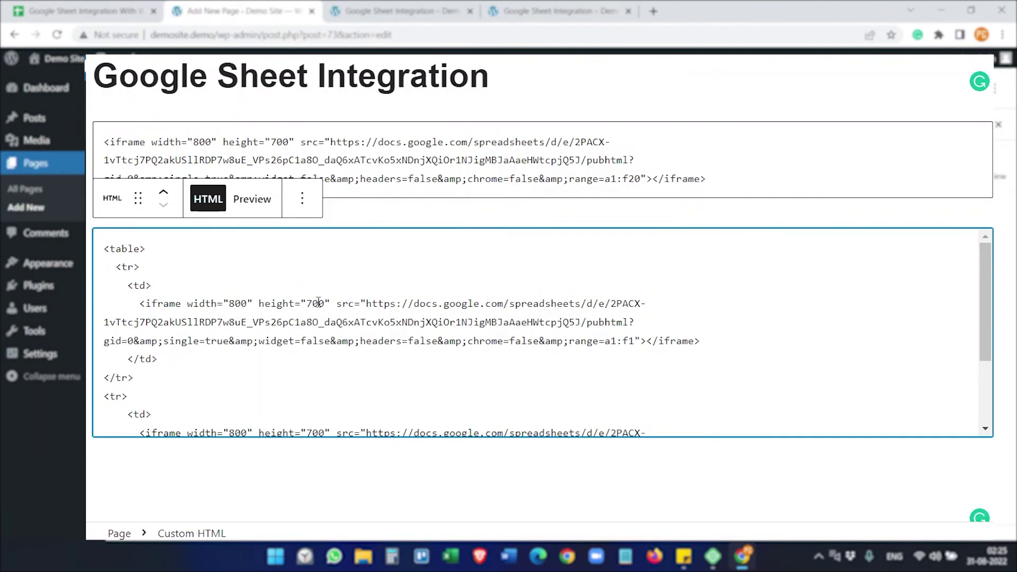
# Step: Set the header iframe height to 20 and remove the standalone full-sheet iframe block
pyautogui.moveTo(318, 303); pyautogui.dragTo(307, 304)
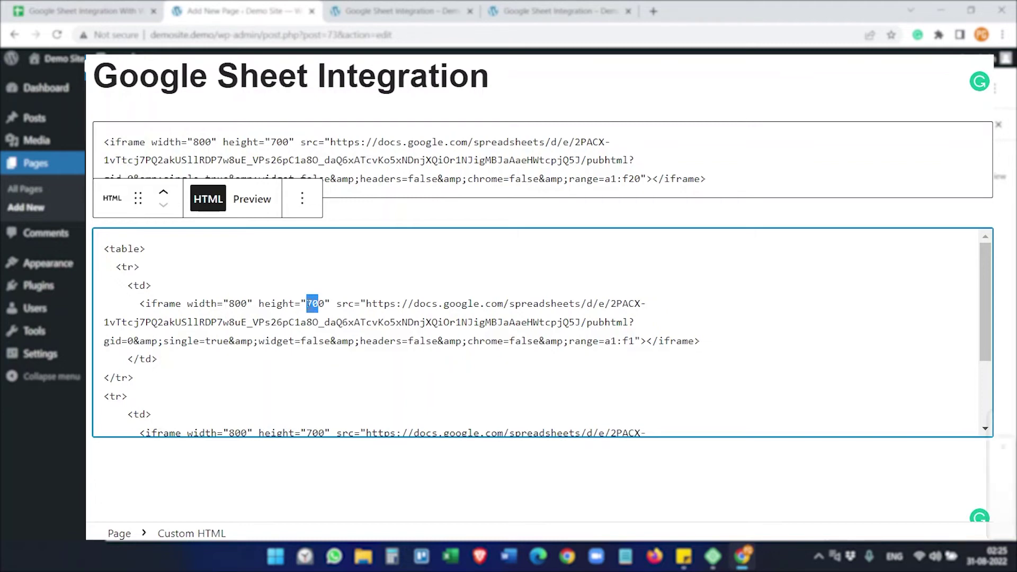
pyautogui.write('2')
pyautogui.click(726, 177)
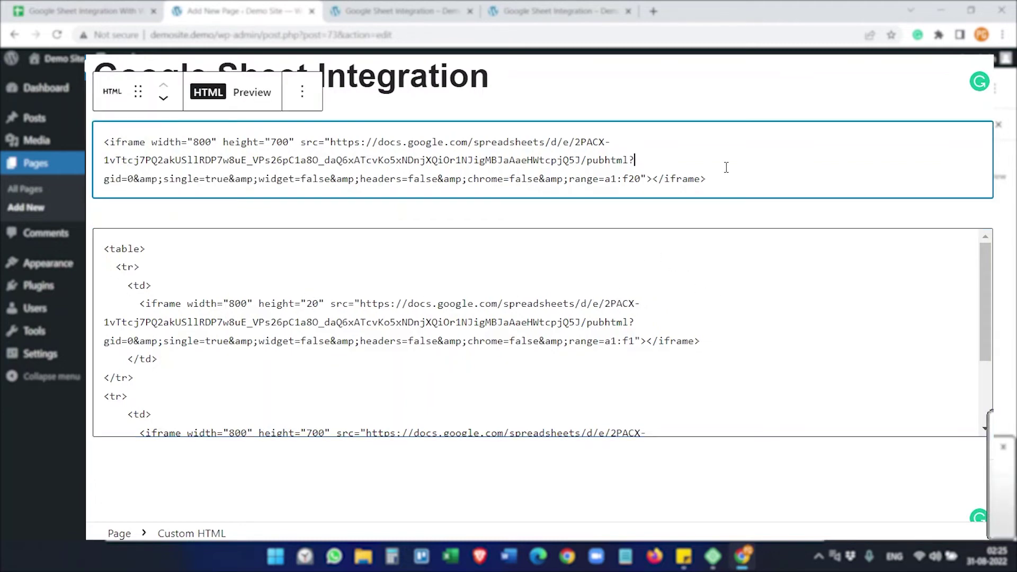
pyautogui.click(300, 95)
pyautogui.click(335, 476)
# Step: Preview the page to inspect the header band above the 19-student data table
pyautogui.click(858, 90)
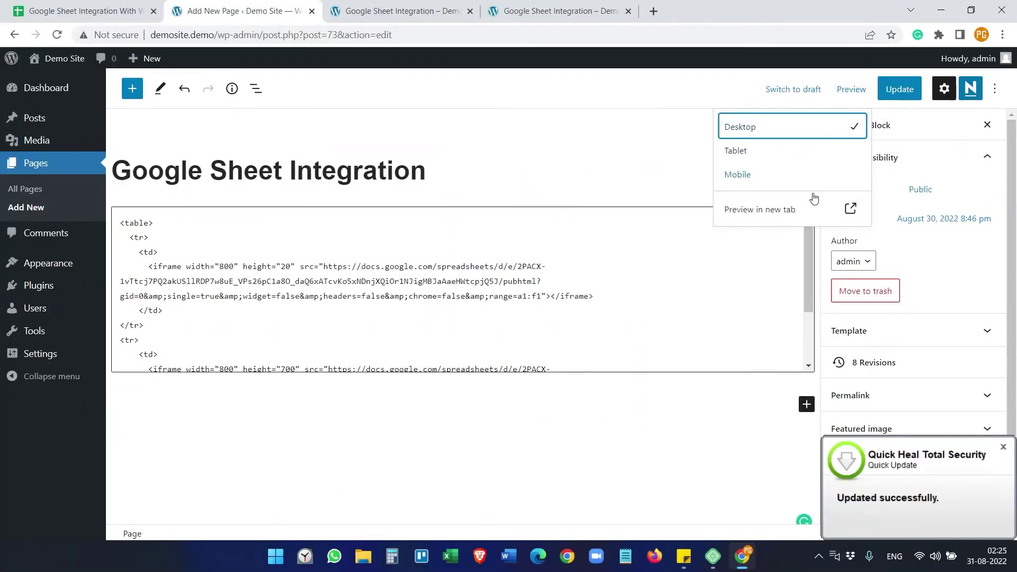
pyautogui.click(779, 207)
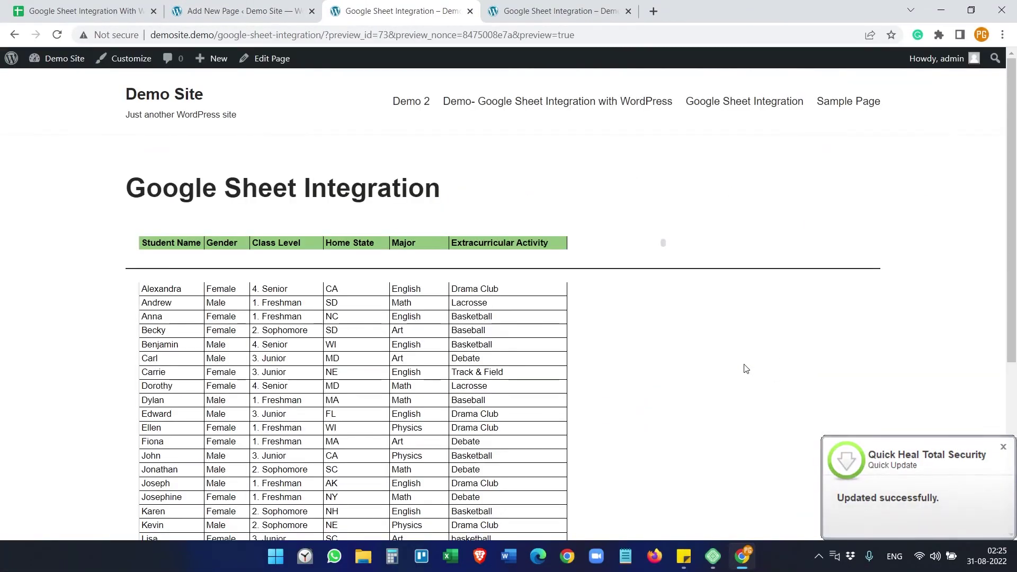
pyautogui.scroll(-4, 740, 367)
pyautogui.scroll(3, 737, 367)
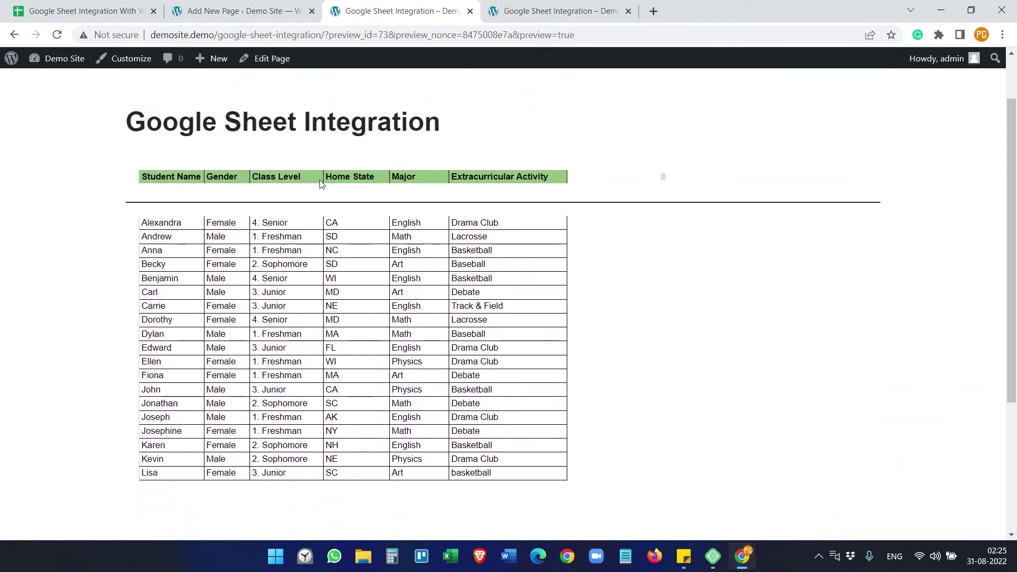
pyautogui.moveTo(206, 177); pyautogui.dragTo(664, 181)
pyautogui.click(509, 190)
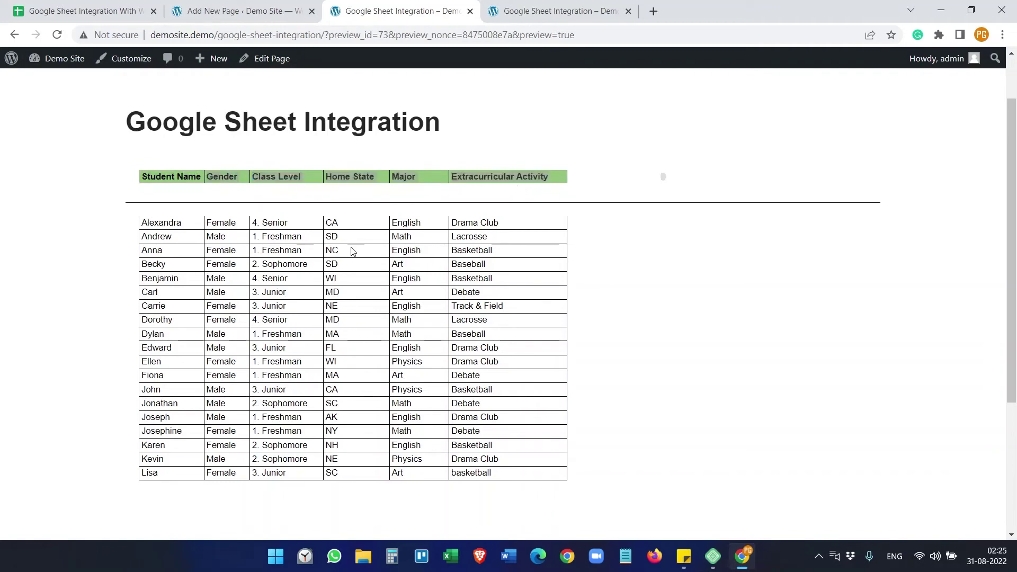
pyautogui.click(222, 5)
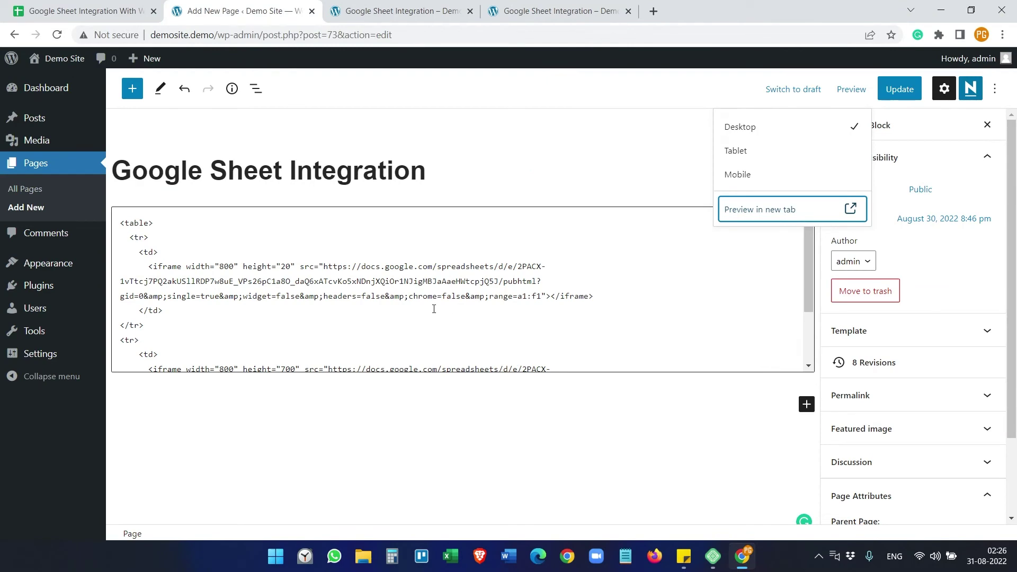
pyautogui.scroll(-1, 434, 309)
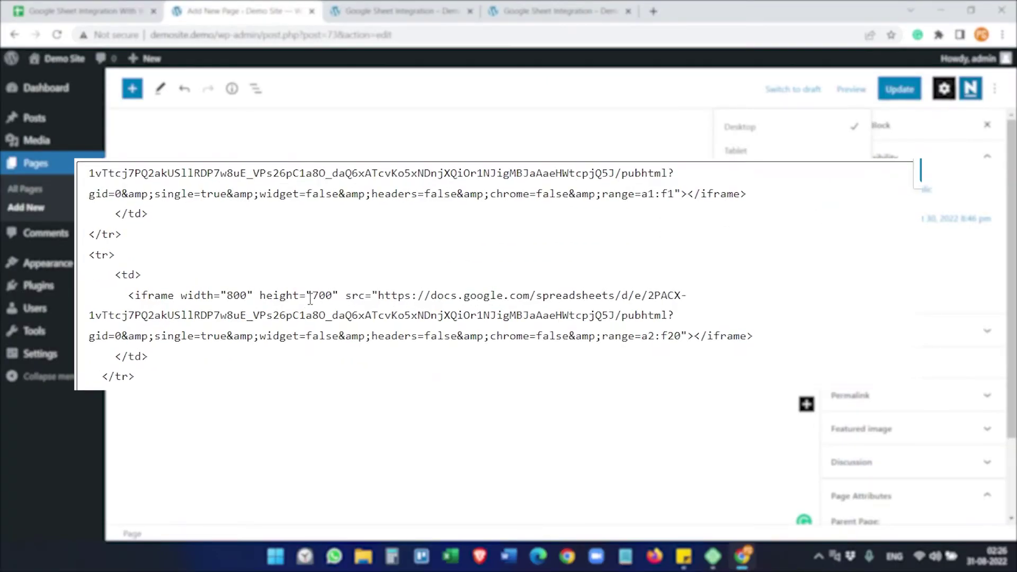
# Step: Change the body iframe height from 700 to 300 and preview the scrolling rows
pyautogui.moveTo(319, 295); pyautogui.dragTo(312, 295)
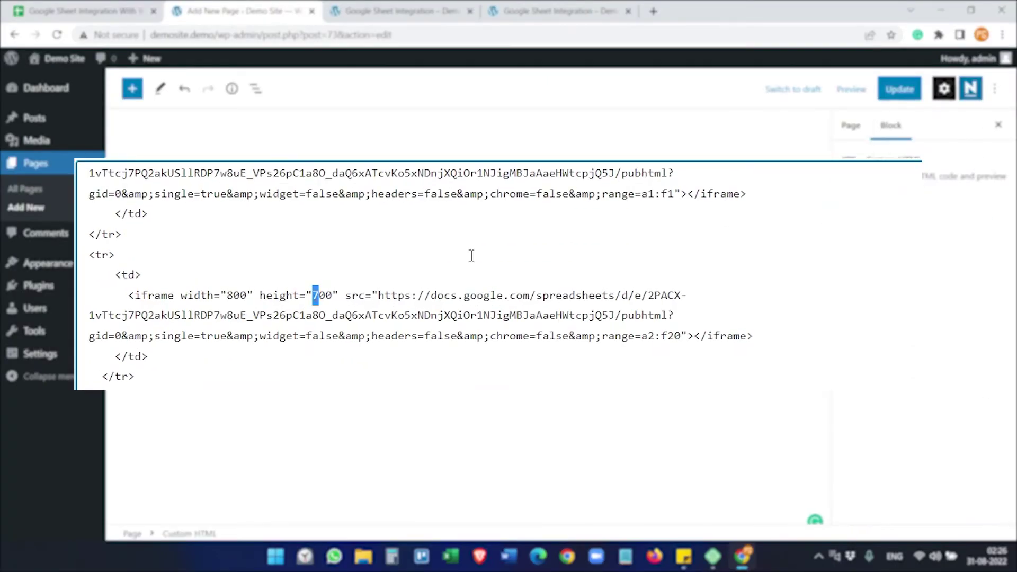
pyautogui.write('3')
pyautogui.click(848, 89)
pyautogui.click(809, 208)
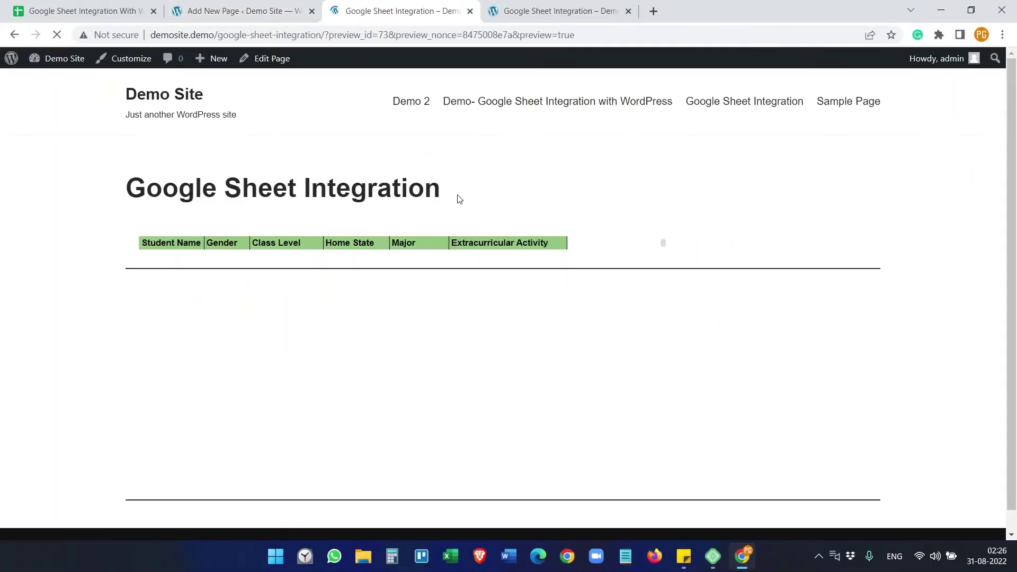
pyautogui.scroll(-2, 380, 314)
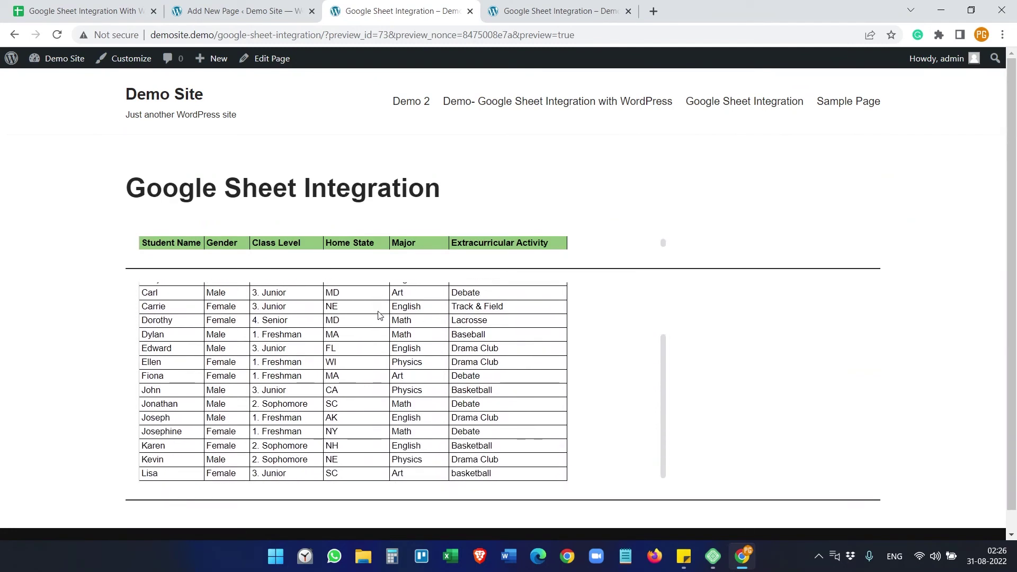
pyautogui.scroll(2, 379, 316)
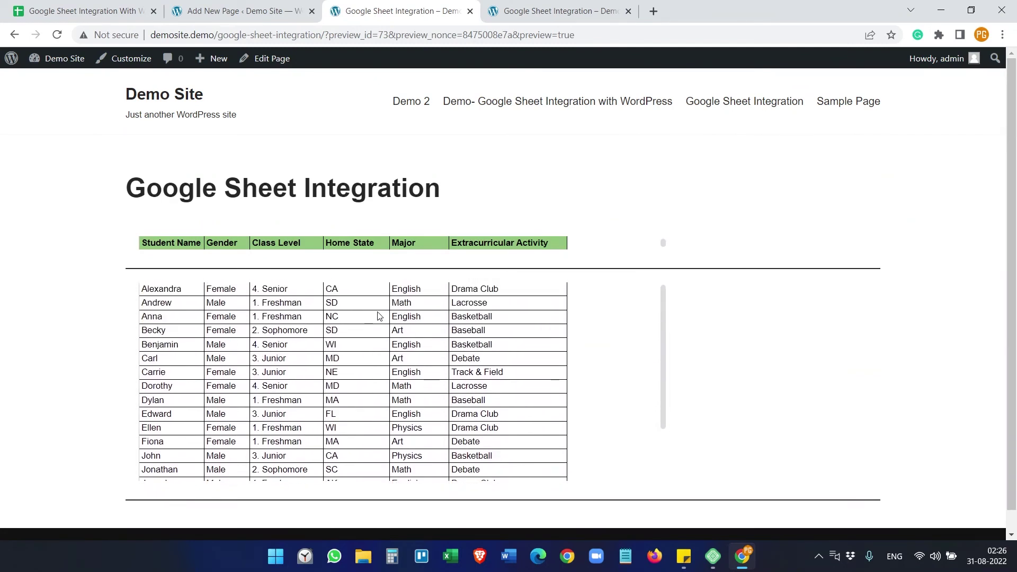
pyautogui.scroll(-2, 365, 319)
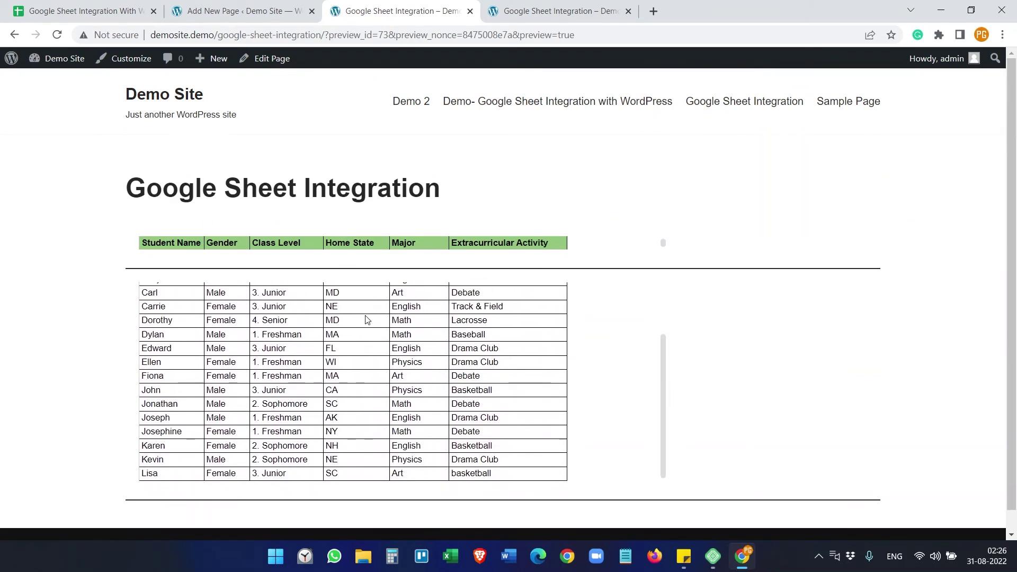
pyautogui.click(255, 4)
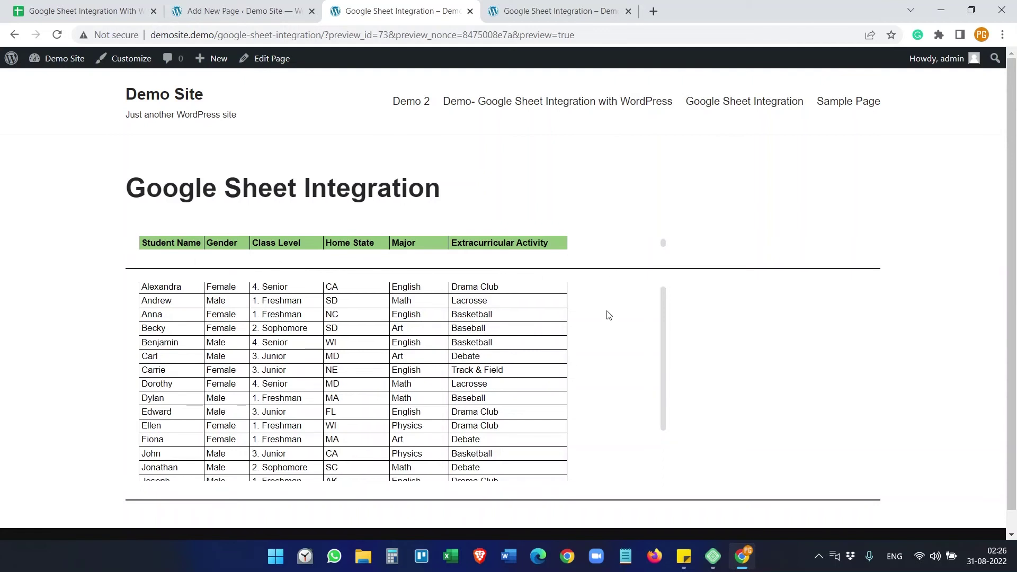
# Step: Scroll the page and inspect the header row text above the body rows
pyautogui.scroll(-5, 604, 323)
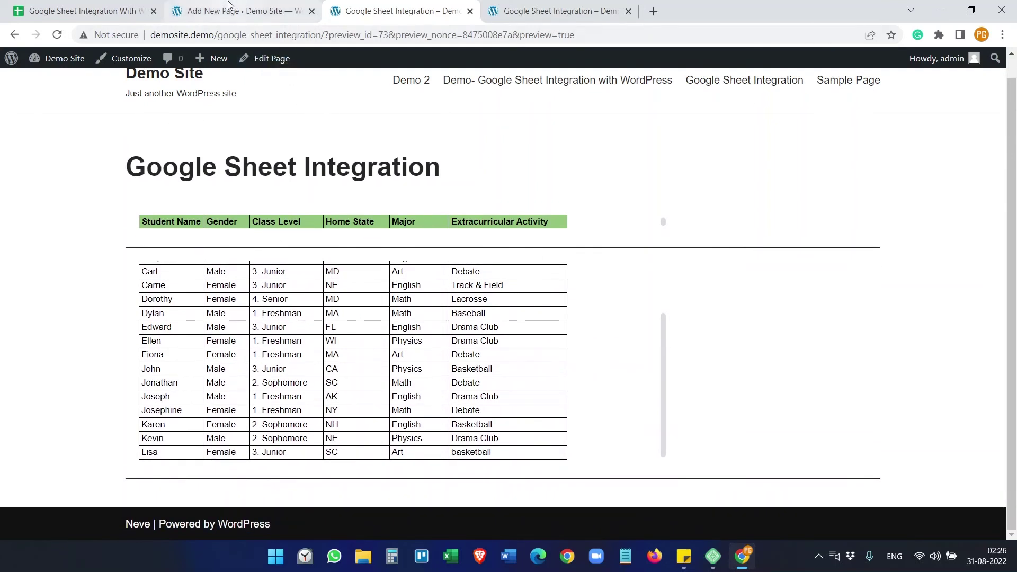
pyautogui.moveTo(655, 255); pyautogui.dragTo(635, 252)
pyautogui.click(635, 252)
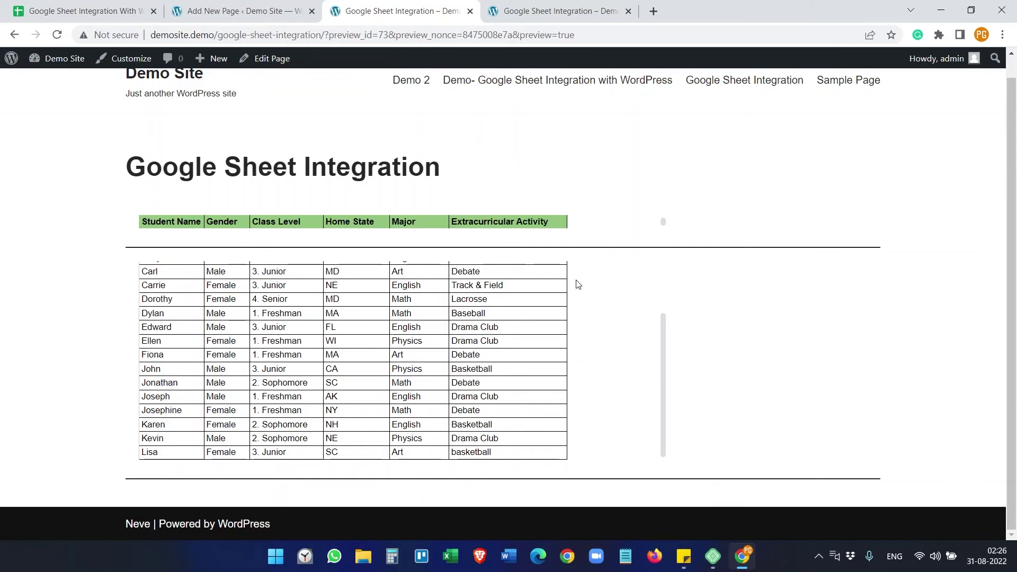
pyautogui.scroll(2, 535, 284)
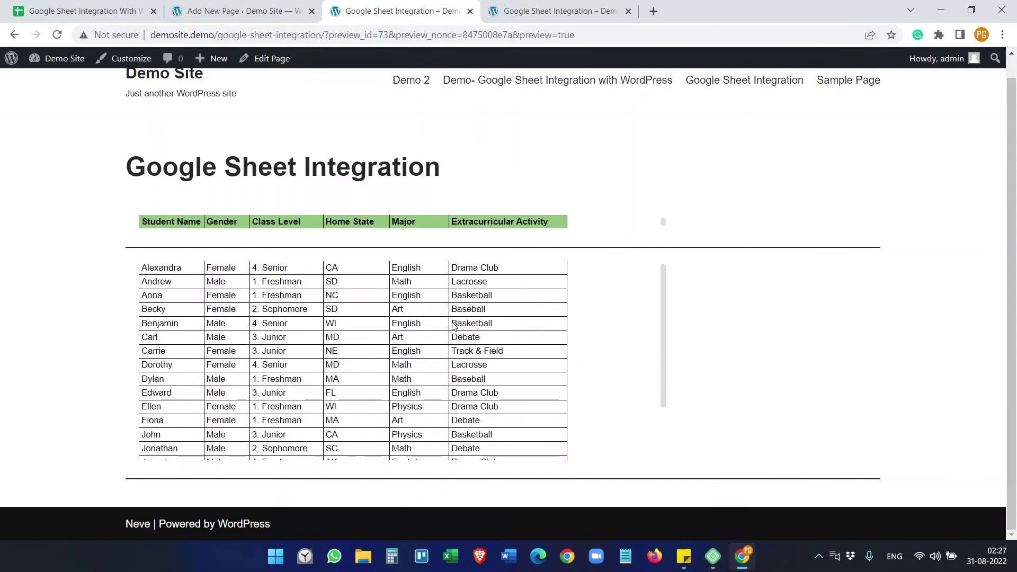
pyautogui.scroll(-2, 466, 323)
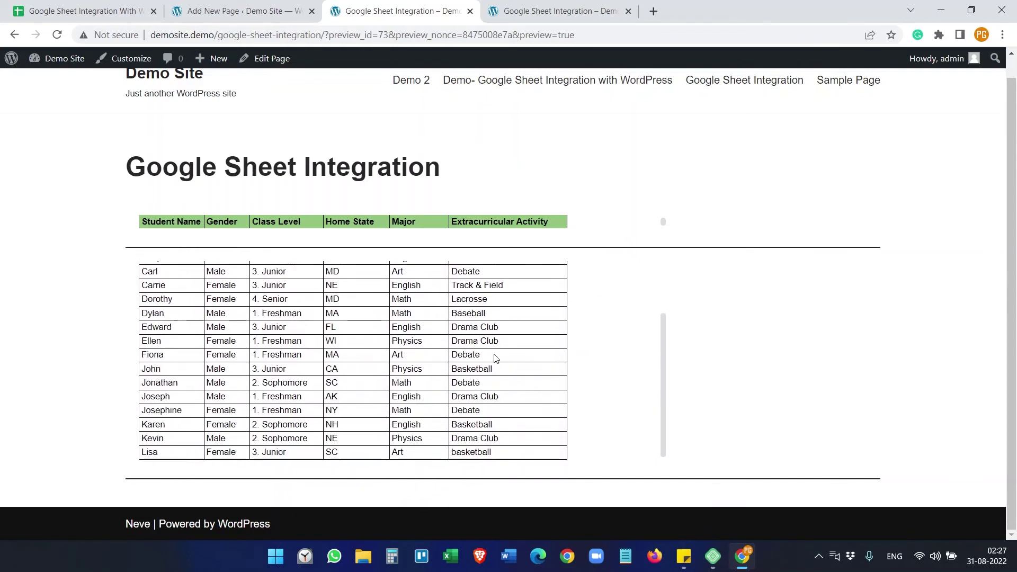
pyautogui.scroll(2, 495, 355)
pyautogui.moveTo(140, 222); pyautogui.dragTo(562, 228)
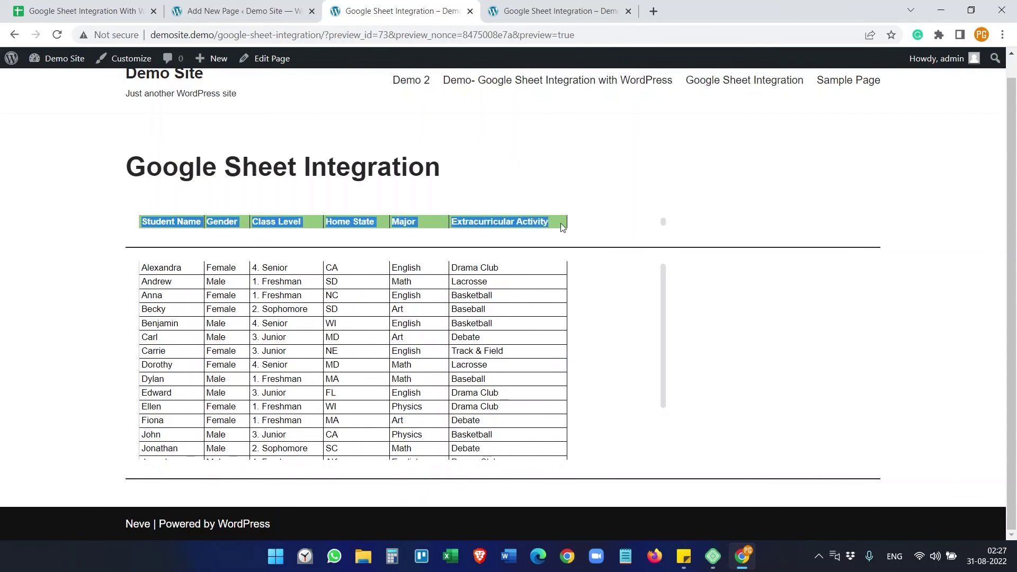
# Step: Check the sheet's header row A1:F1 and data rows A2:F20 in Google Sheets
pyautogui.hotkey('ctrl', '1')
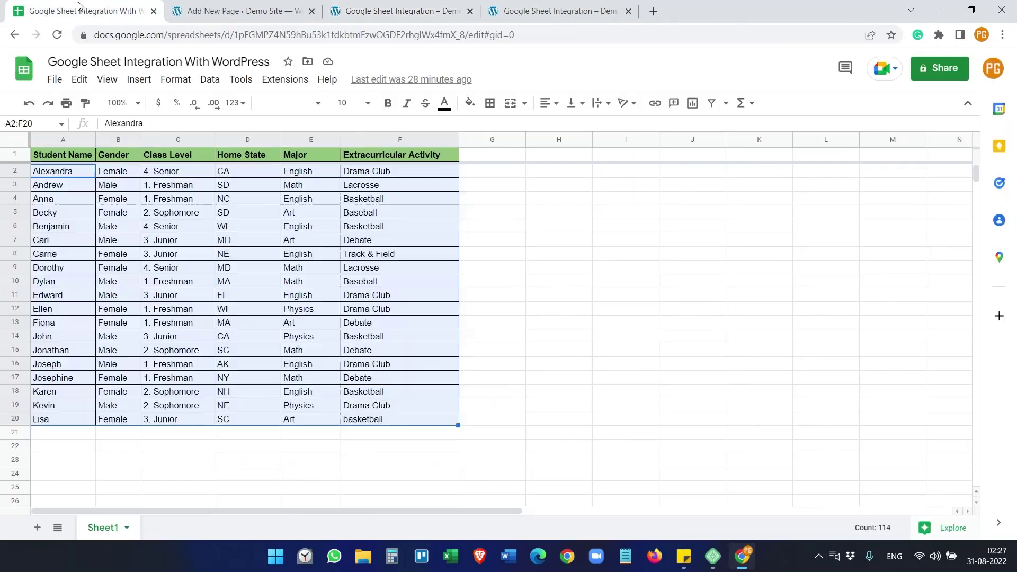
pyautogui.moveTo(66, 156); pyautogui.dragTo(436, 156)
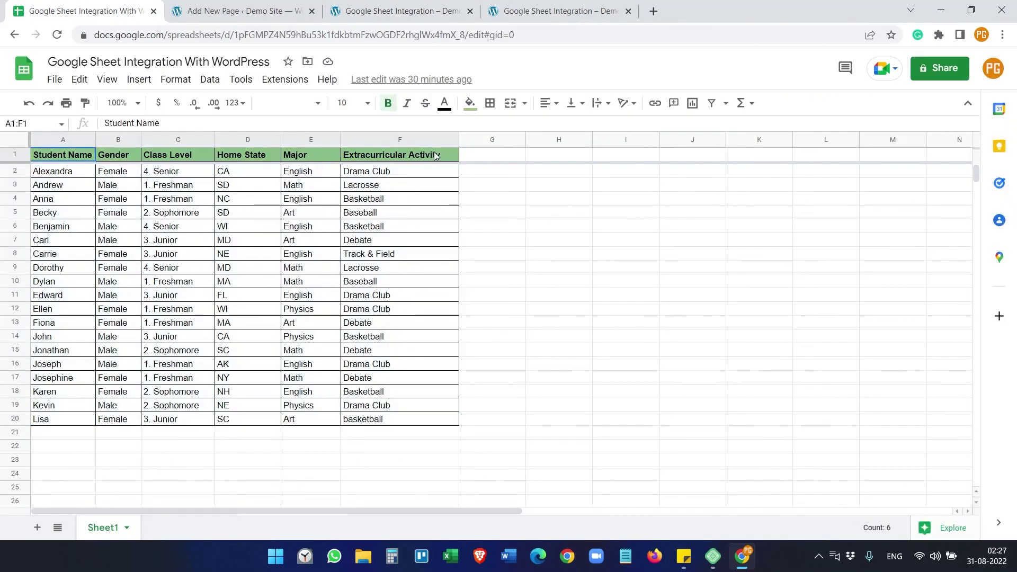
pyautogui.moveTo(68, 175); pyautogui.dragTo(394, 422)
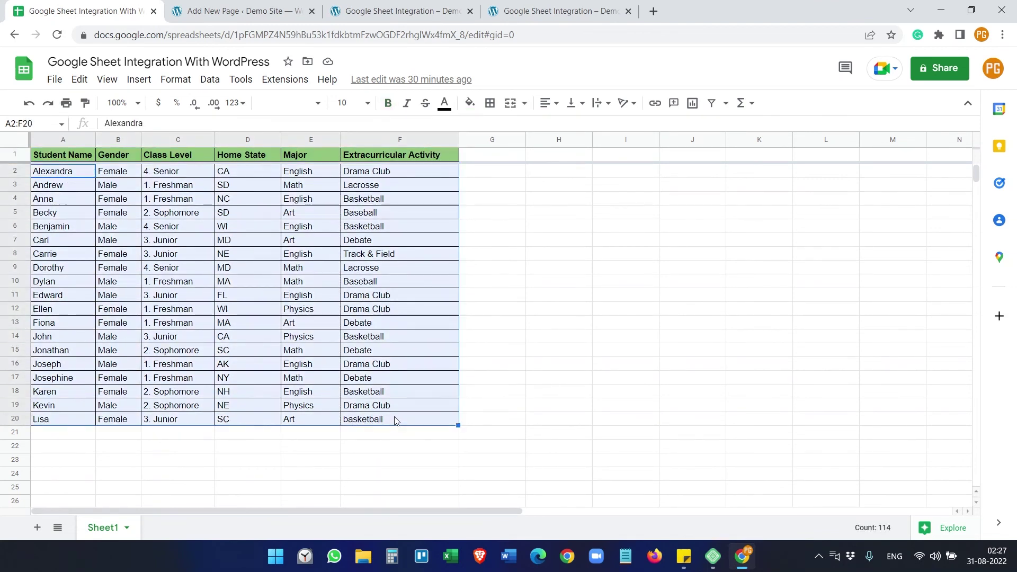
pyautogui.click(217, 6)
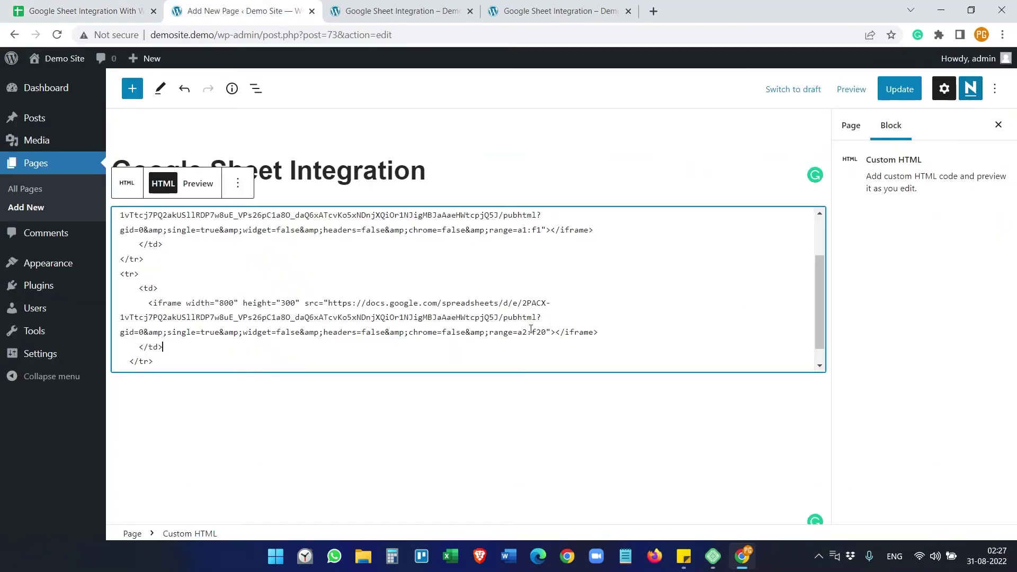
pyautogui.click(85, 10)
pyautogui.click(355, 423)
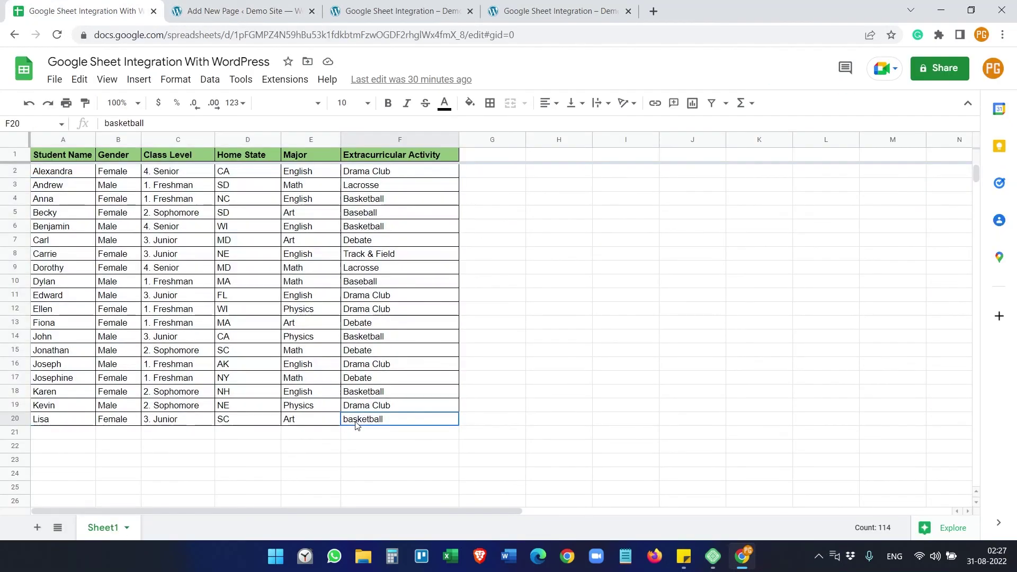
# Step: Change the body iframe range to a2:f30 and preview the page in a new tab
pyautogui.click(238, 11)
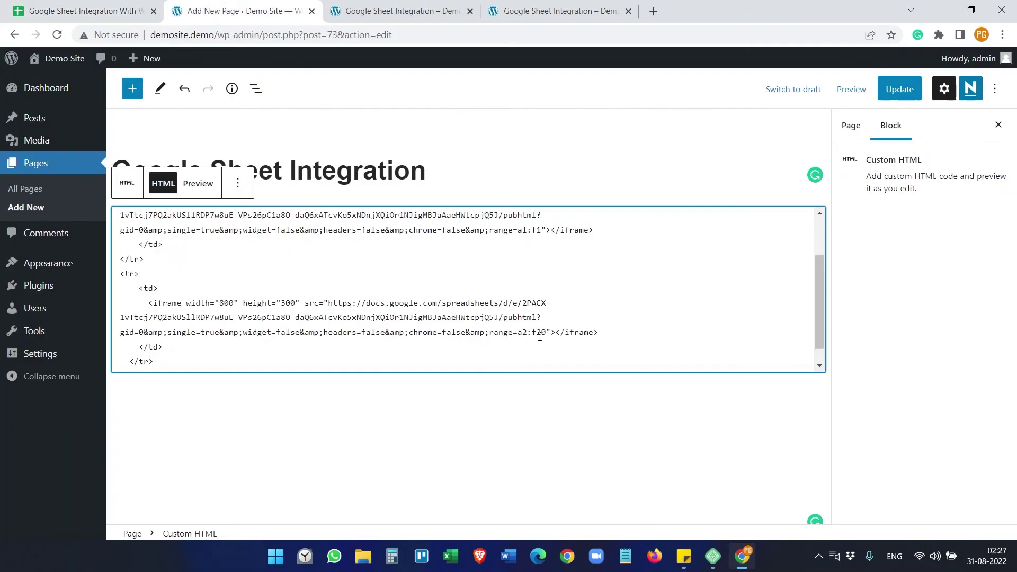
pyautogui.moveTo(540, 333); pyautogui.dragTo(537, 332)
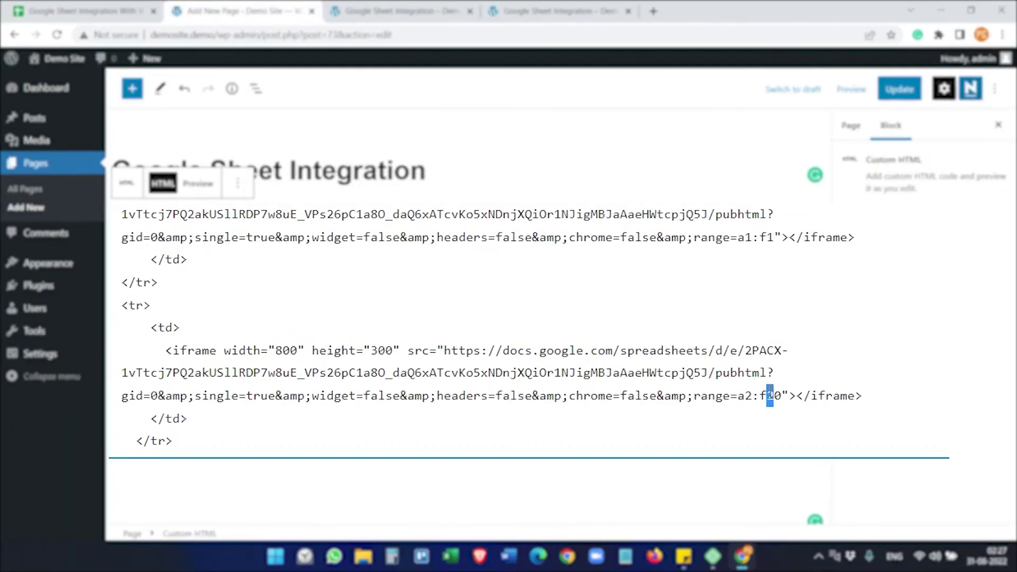
pyautogui.write('3')
pyautogui.click(850, 89)
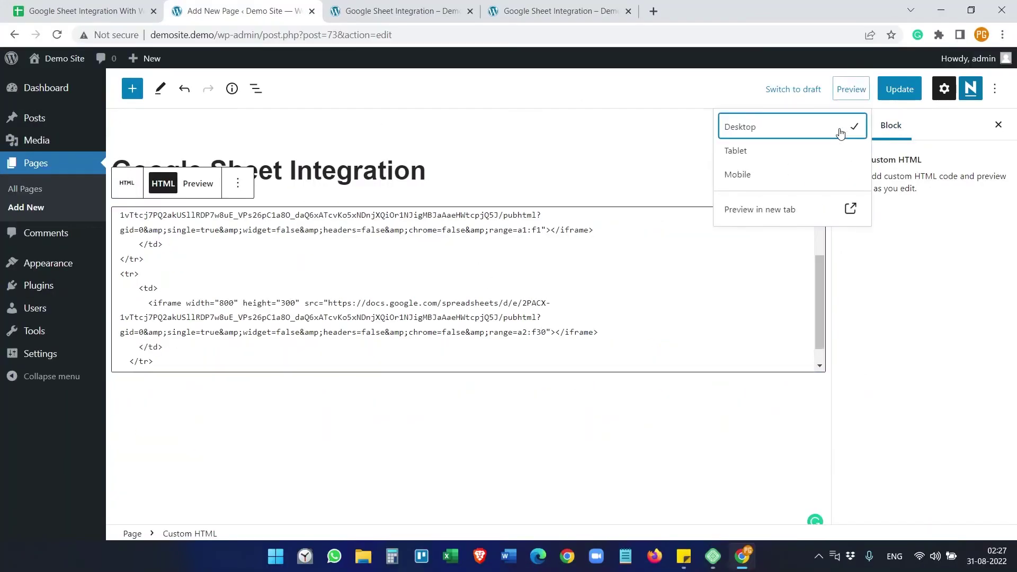
pyautogui.click(747, 205)
pyautogui.scroll(-3, 286, 268)
pyautogui.click(57, 7)
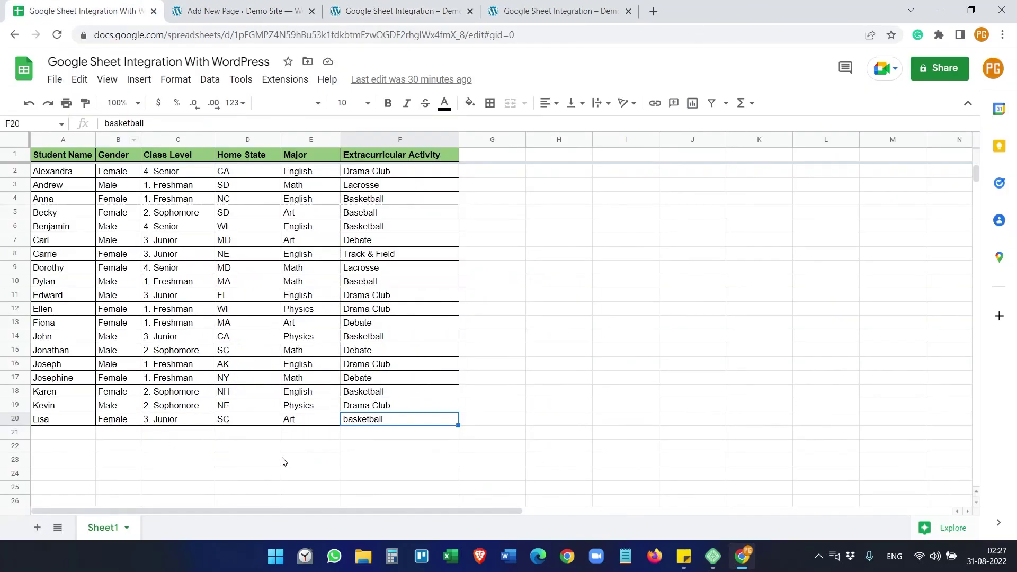
pyautogui.click(53, 437)
pyautogui.moveTo(53, 438); pyautogui.dragTo(407, 438)
pyautogui.hotkey('ctrl', '3')
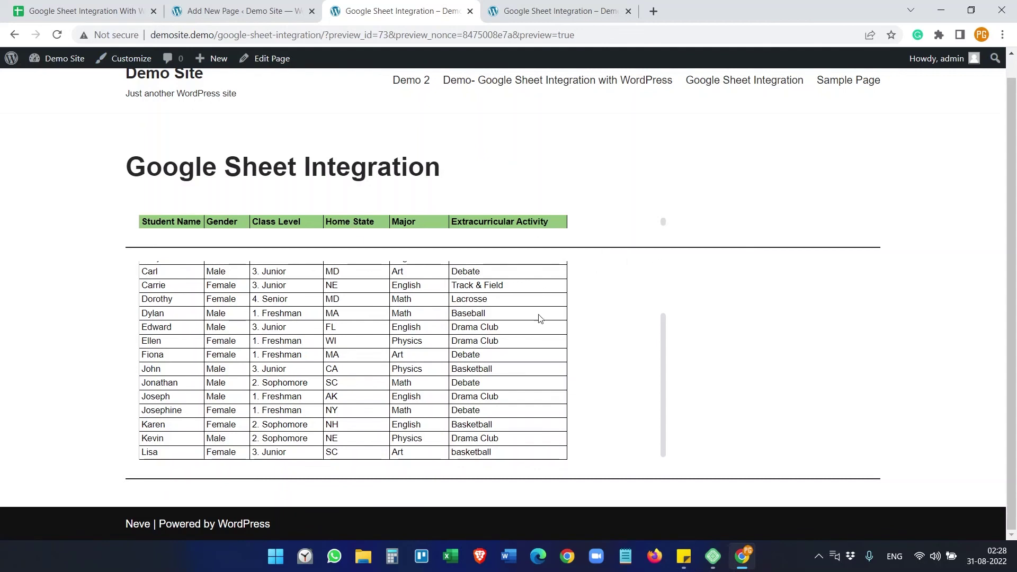
pyautogui.scroll(2, 496, 337)
pyautogui.scroll(-3, 496, 336)
pyautogui.scroll(3, 495, 337)
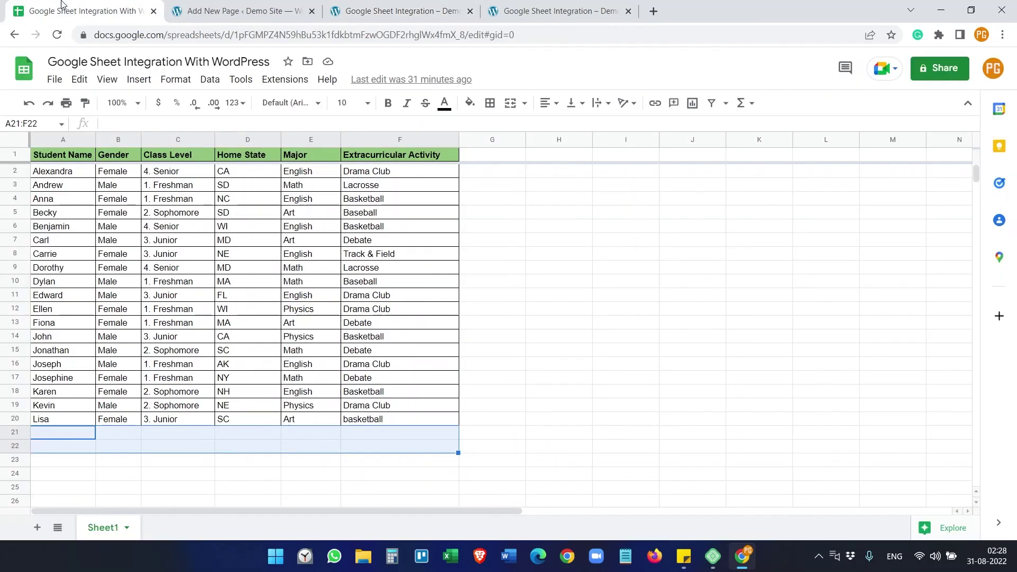
pyautogui.click(63, 10)
pyautogui.click(401, 11)
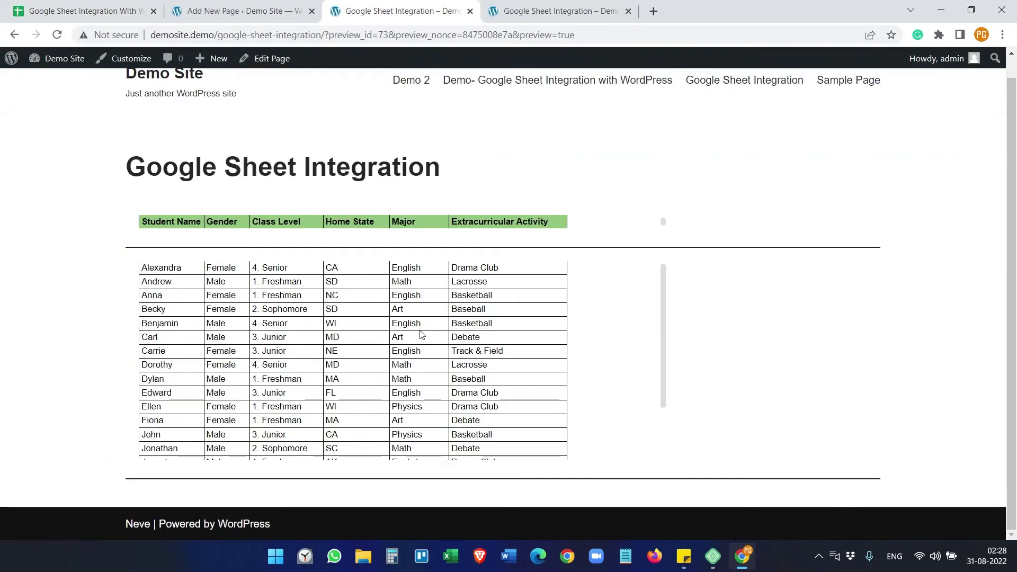